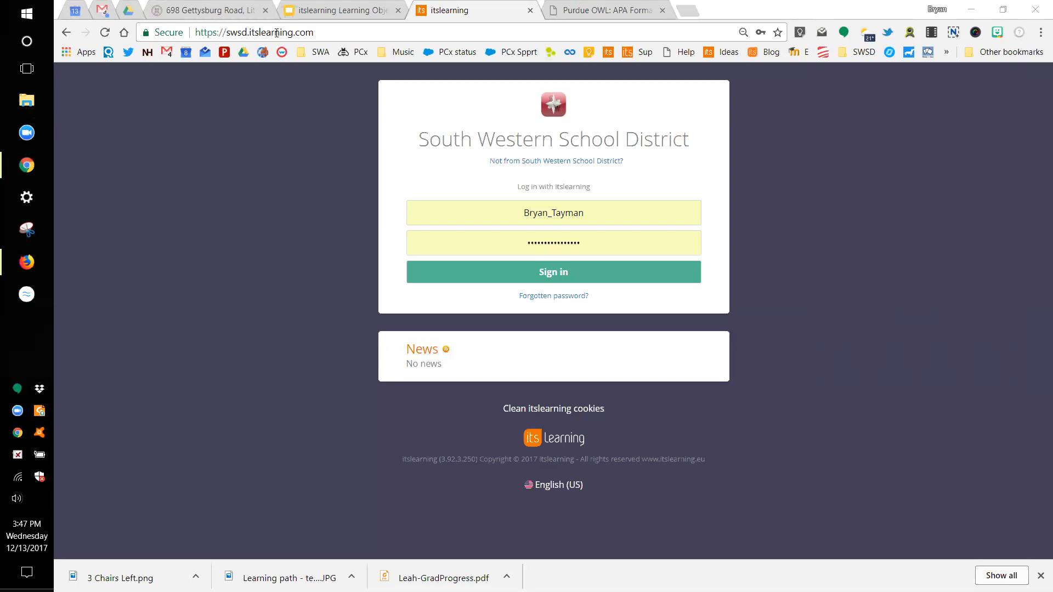
Step: Sign in to the district itslearning site and open the December 2017 calendar
drag(316, 33, 227, 32)
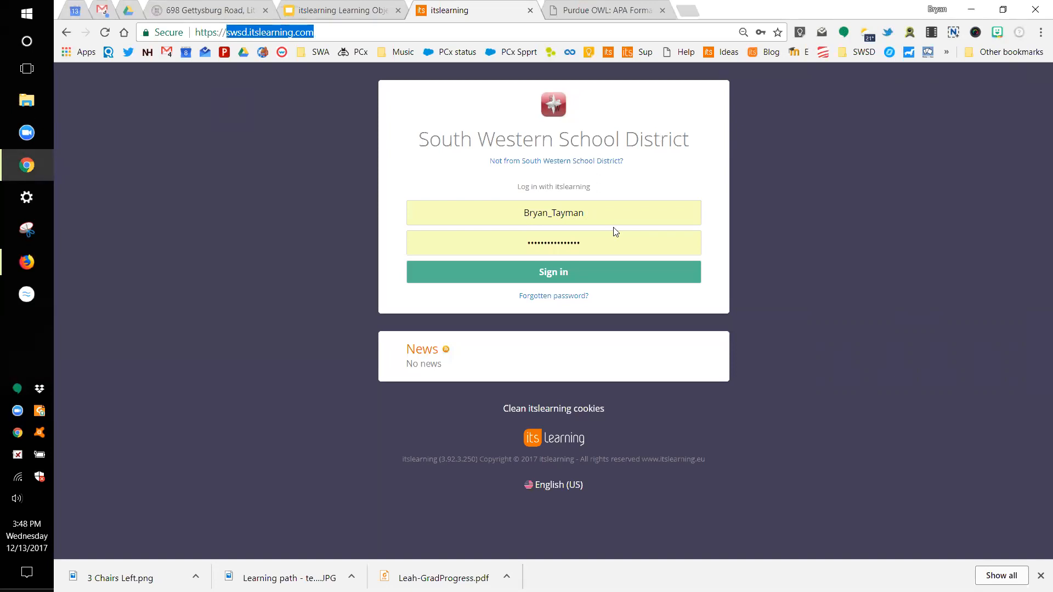
click(566, 273)
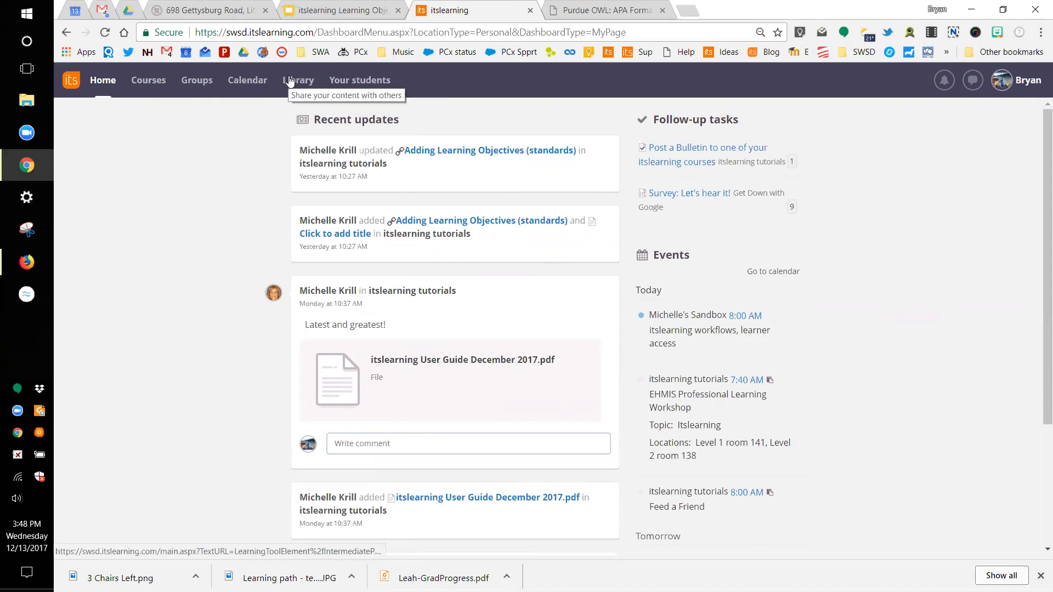
click(243, 81)
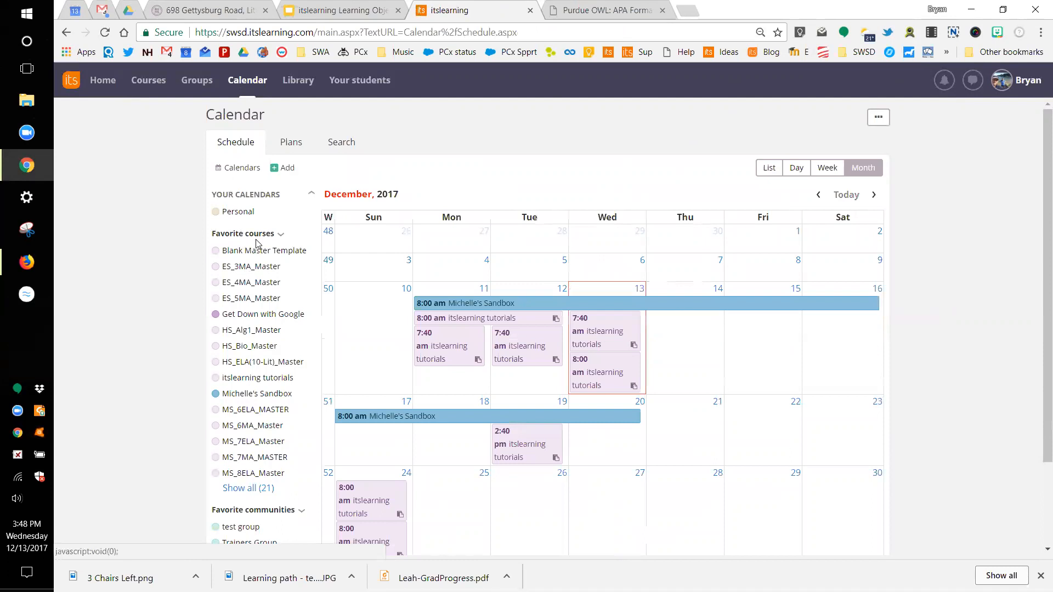
Step: Toggle the Get Down with Google calendar, then list the district dashboard and both communities under Groups
click(230, 321)
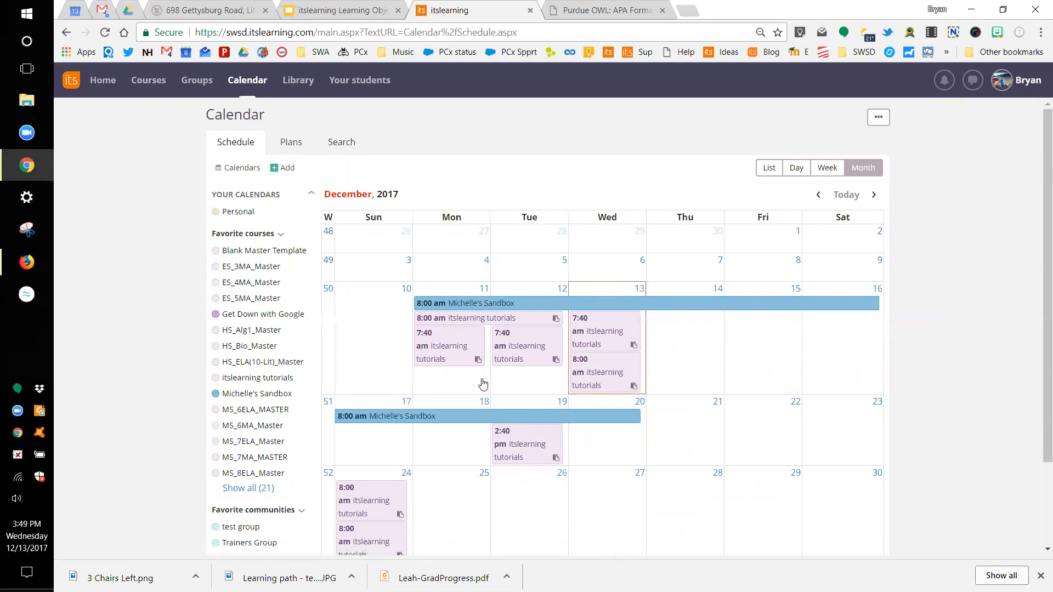
click(193, 82)
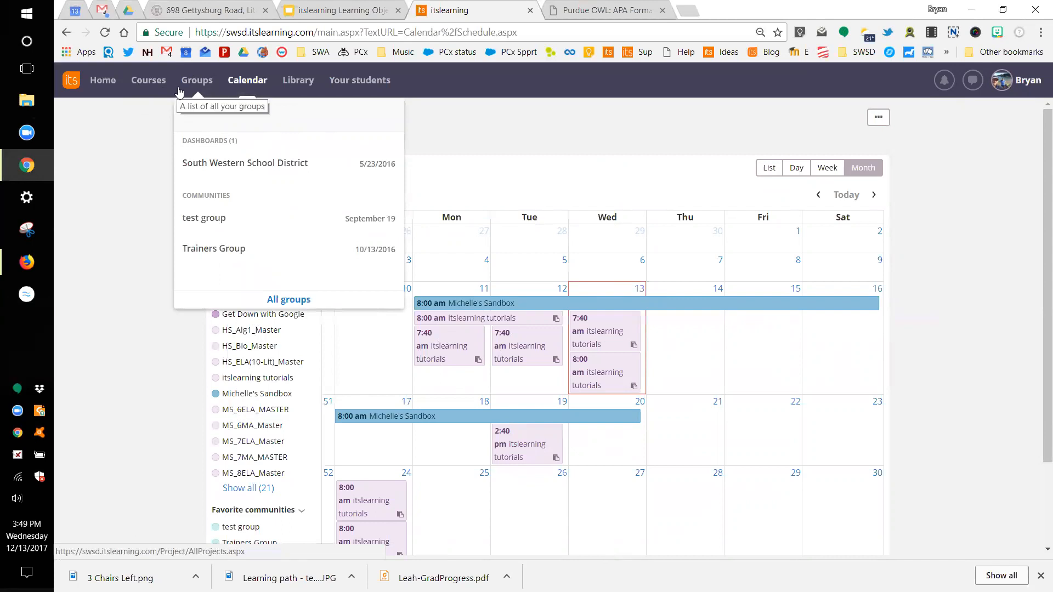
Step: Go to the Library page showing the Welcome to the Library search
click(290, 91)
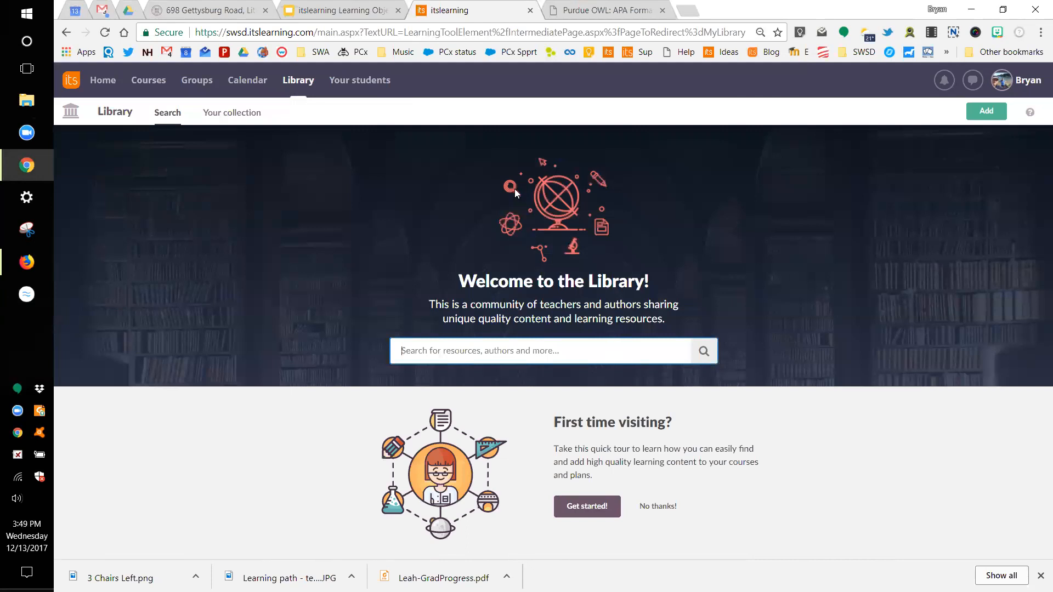
Step: Open the itslearning tutorials course overview, then reopen the Courses dropdown
click(142, 87)
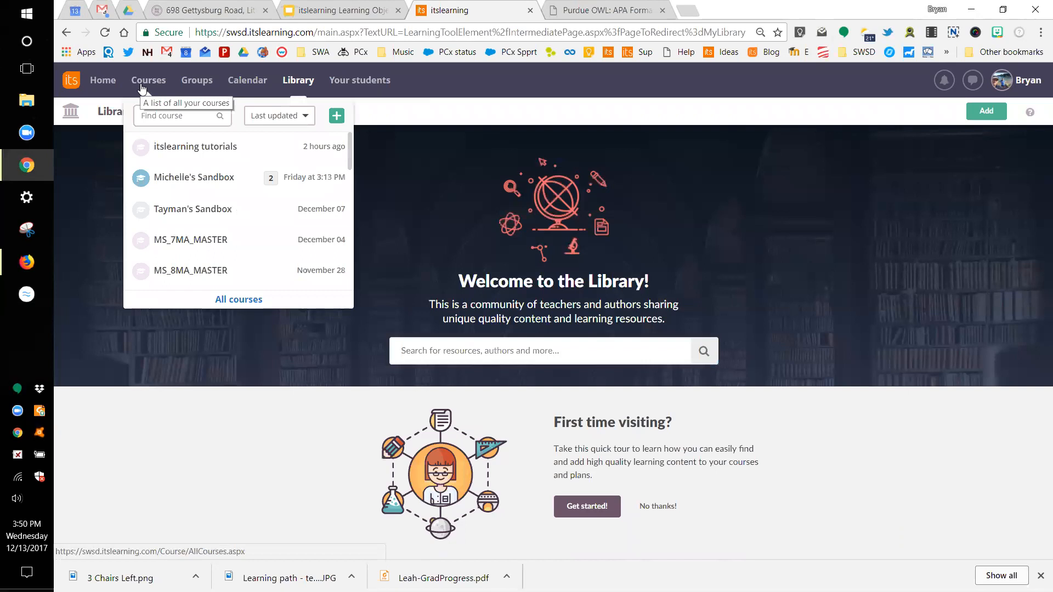
click(180, 150)
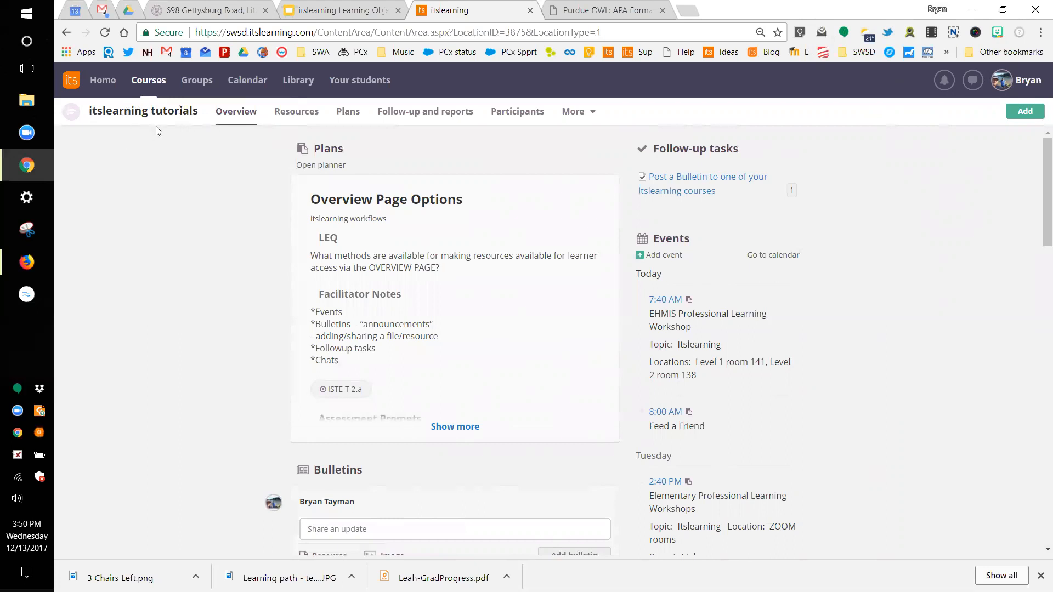
click(145, 81)
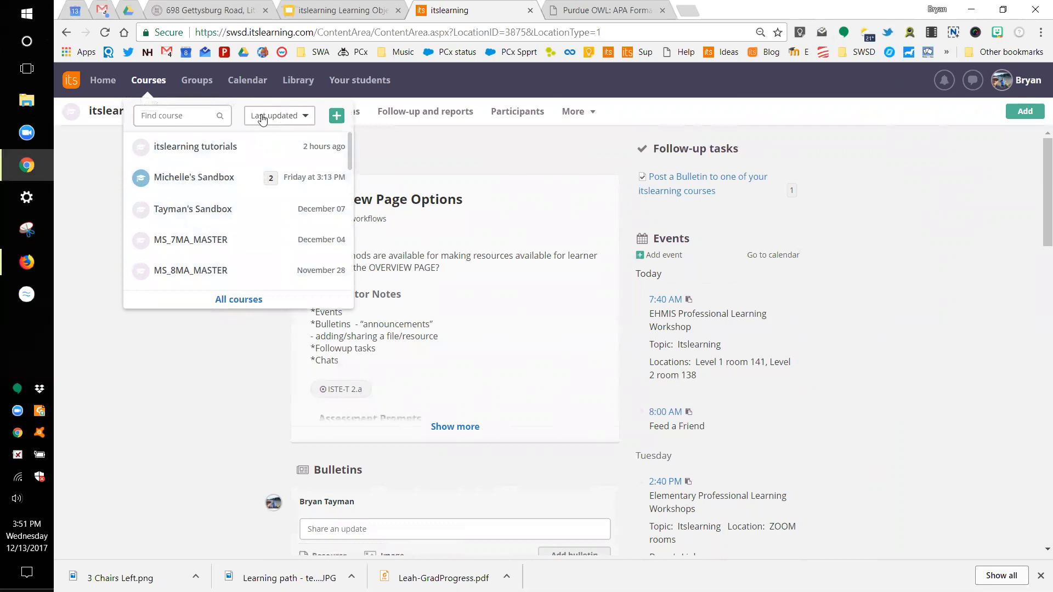
Step: Sort the Courses dropdown by Last visited, try Alphabetical, then return to Last visited
click(307, 117)
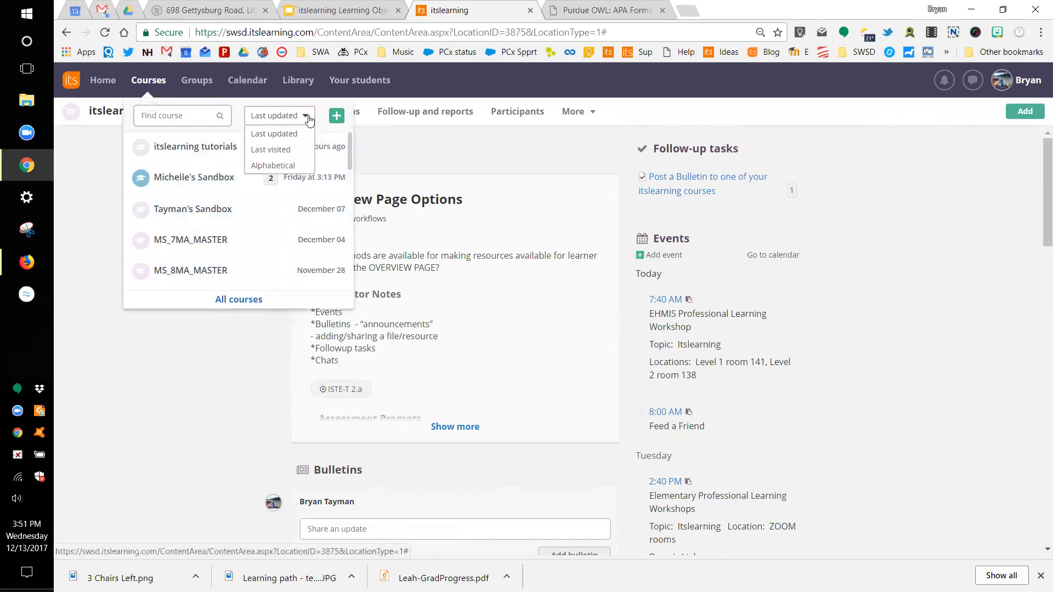
click(289, 150)
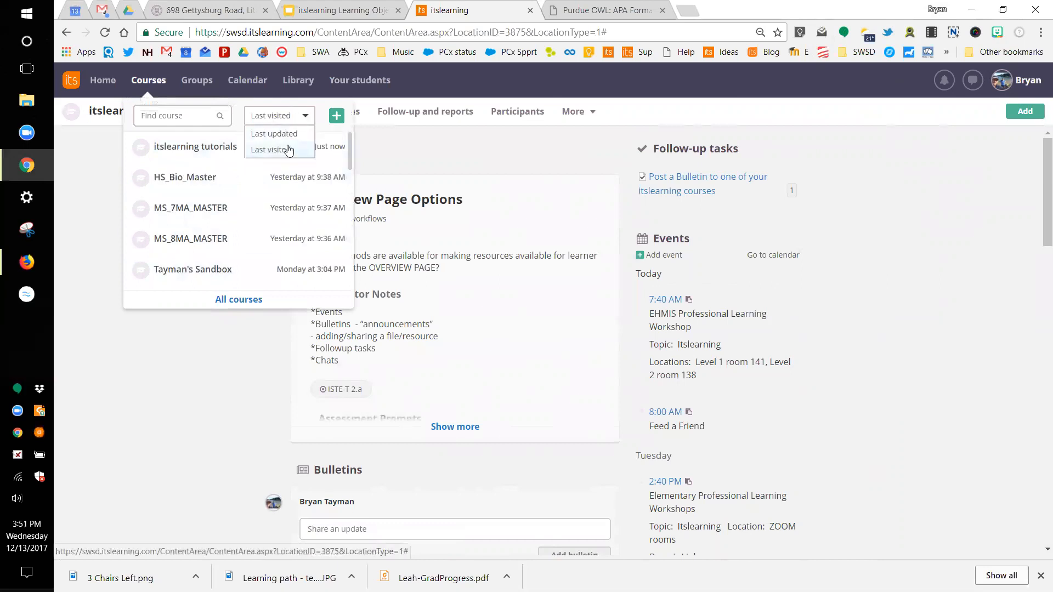
click(304, 117)
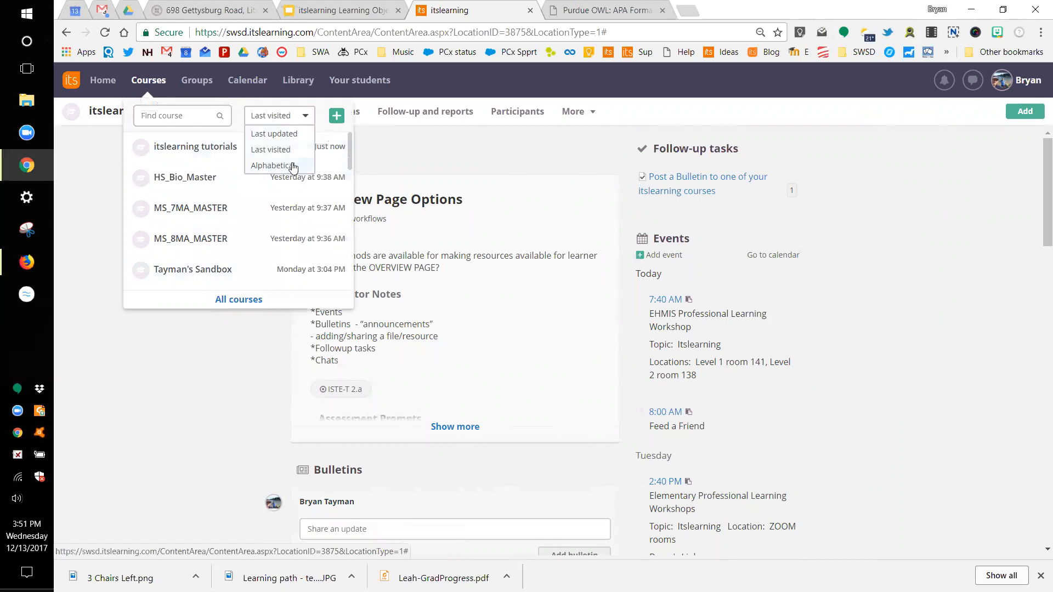
click(293, 165)
click(297, 118)
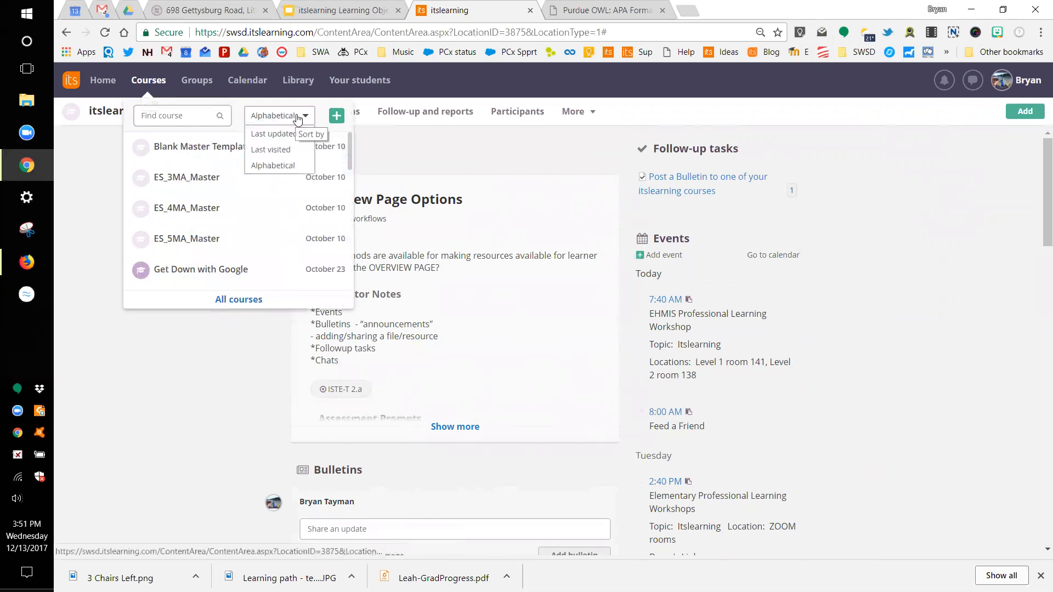
click(275, 150)
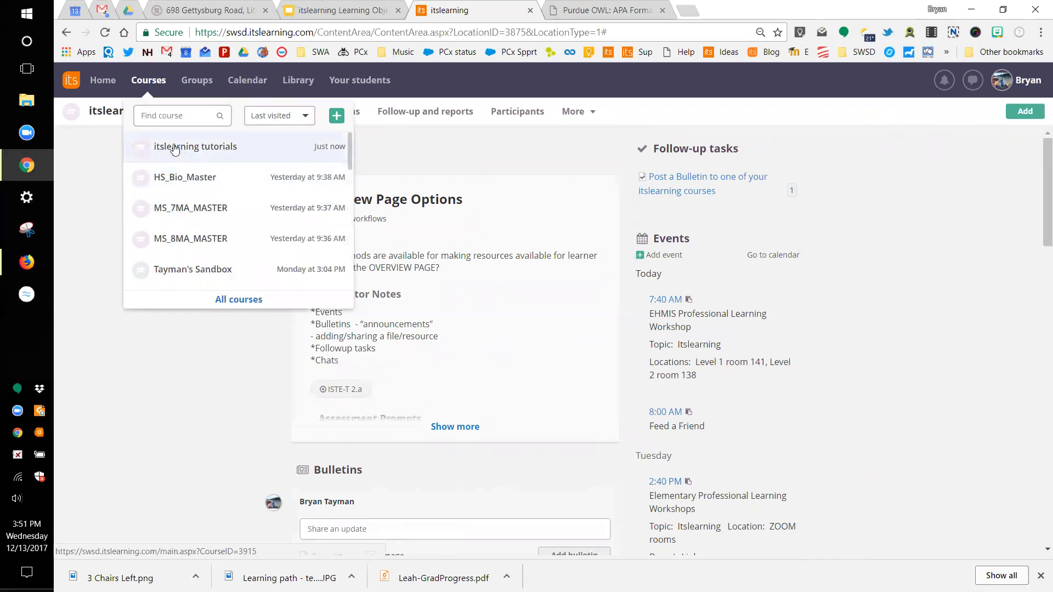
Step: Show all active courses alphabetically, then reveal the Find more courses options
click(222, 303)
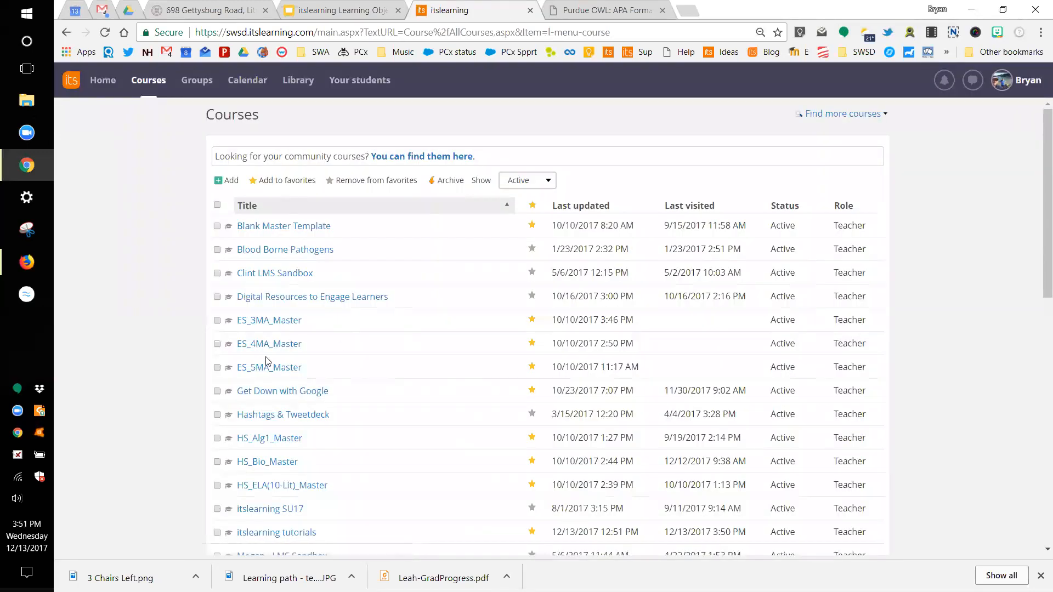
scroll(290, 455, down, 1)
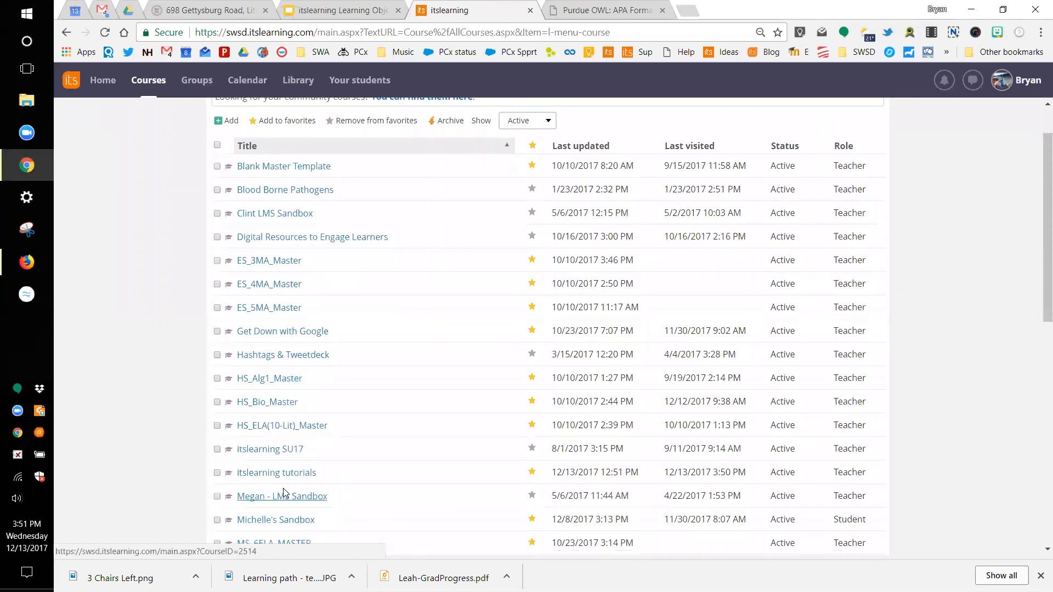
scroll(295, 476, up, 1)
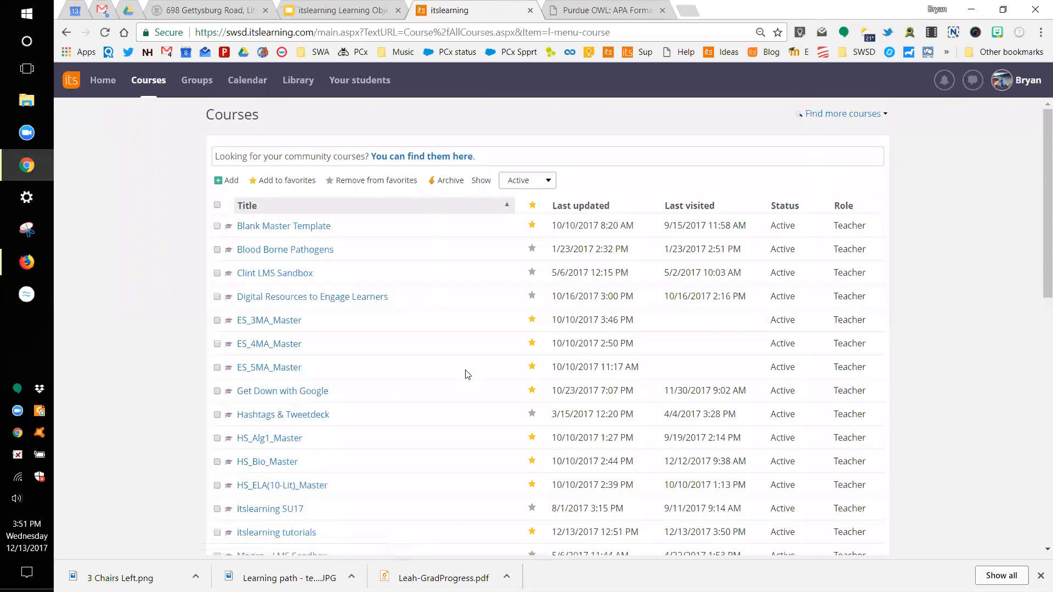
click(843, 117)
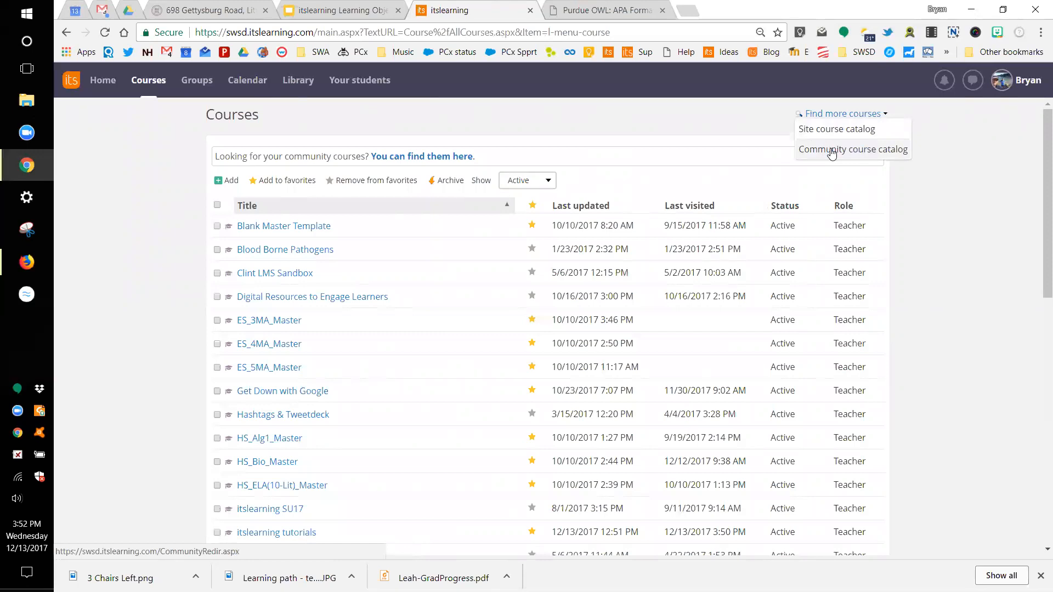
Step: View the itslearning tutorials entry in the site course catalog, then reopen the Courses dropdown
click(834, 132)
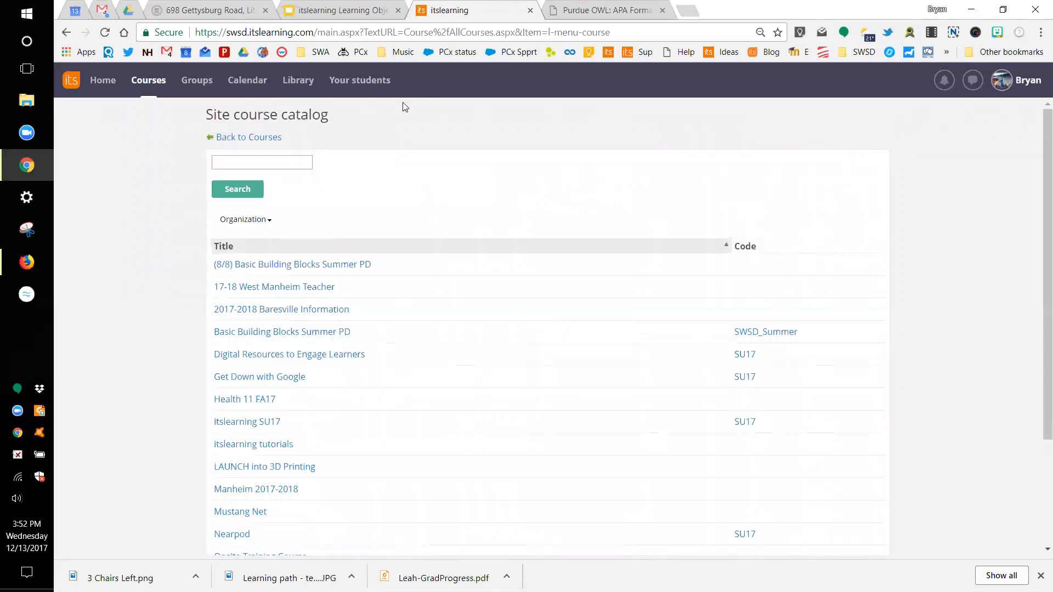
scroll(283, 305, down, 1)
scroll(283, 305, down, 1)
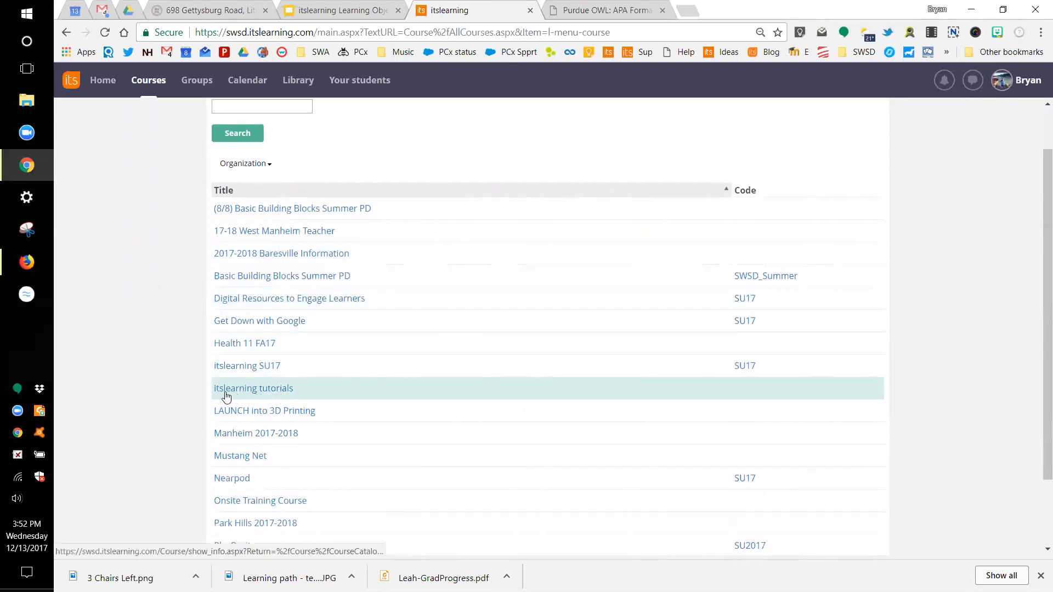
click(246, 391)
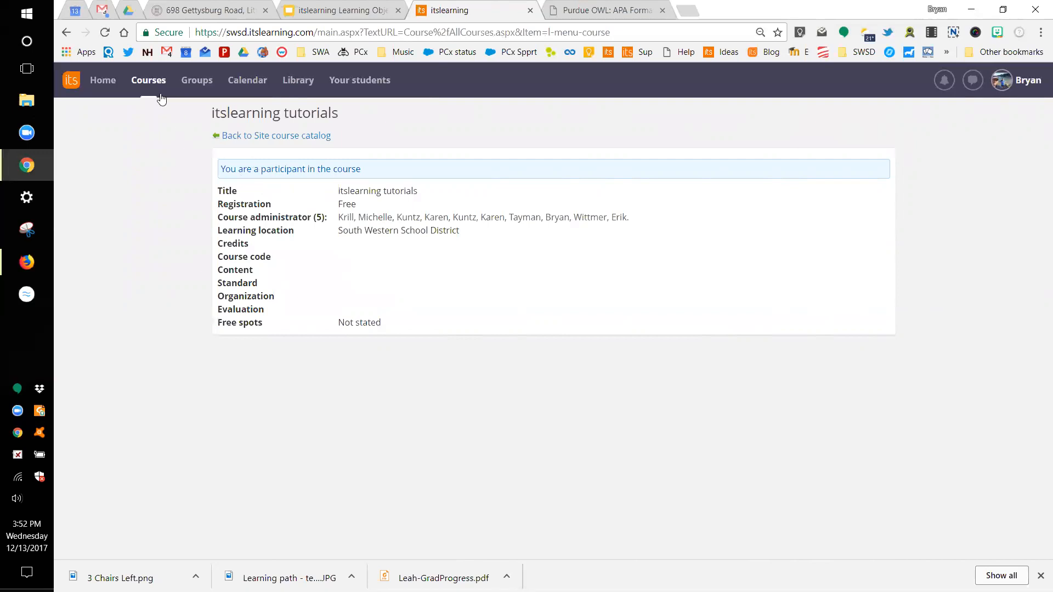
click(148, 81)
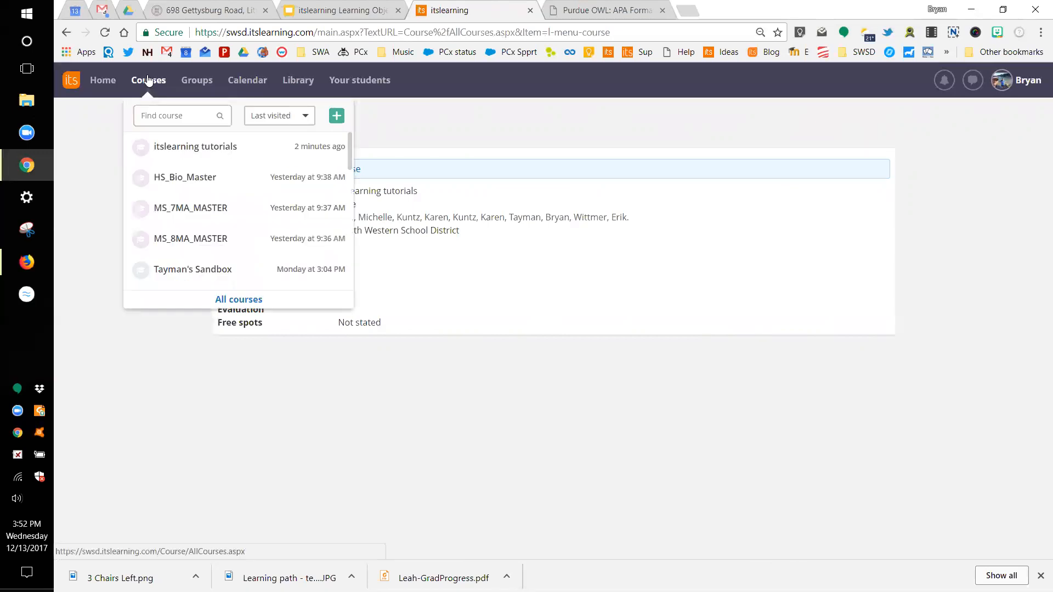
Step: Switch from itslearning tutorials to the sandbox course, then back to itslearning tutorials
click(183, 148)
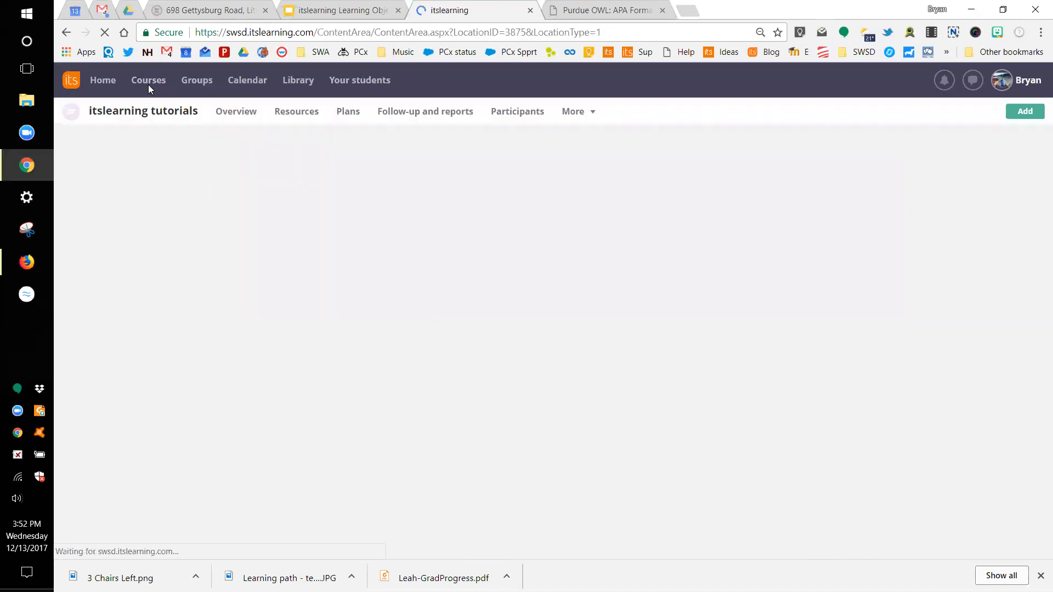
click(148, 82)
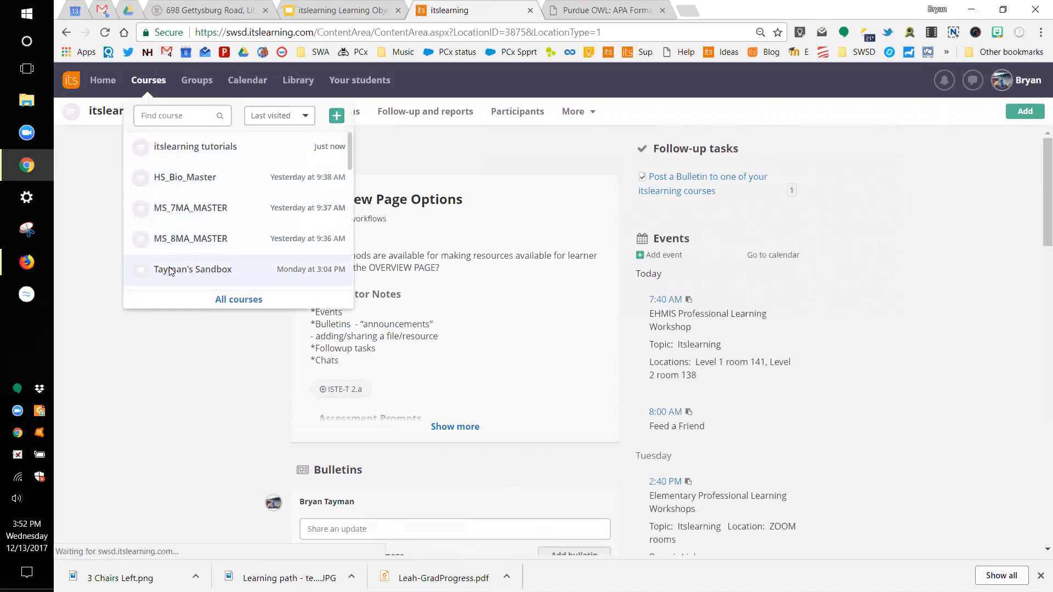
click(169, 269)
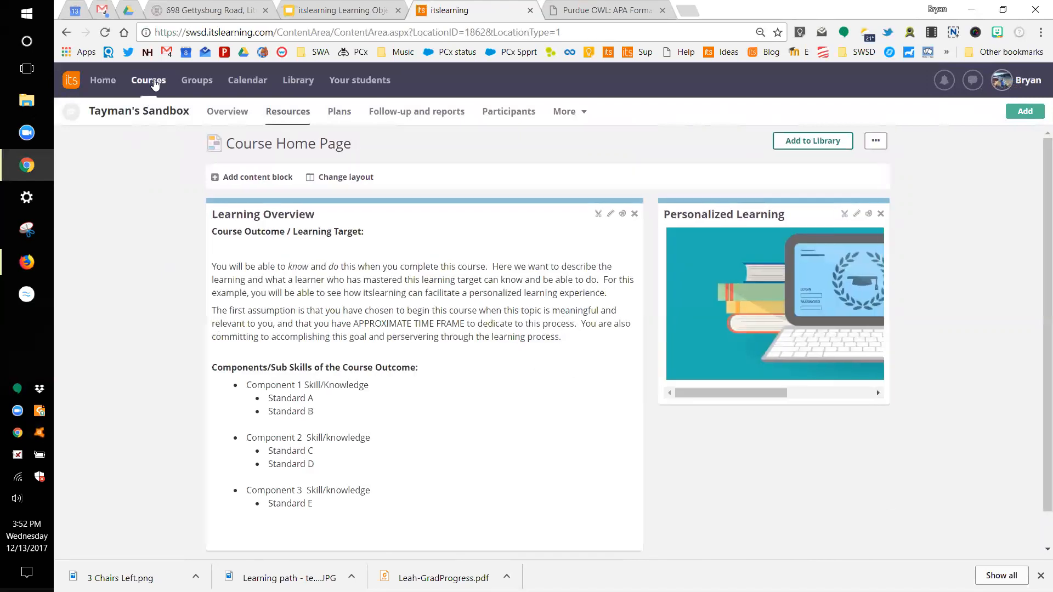
click(153, 82)
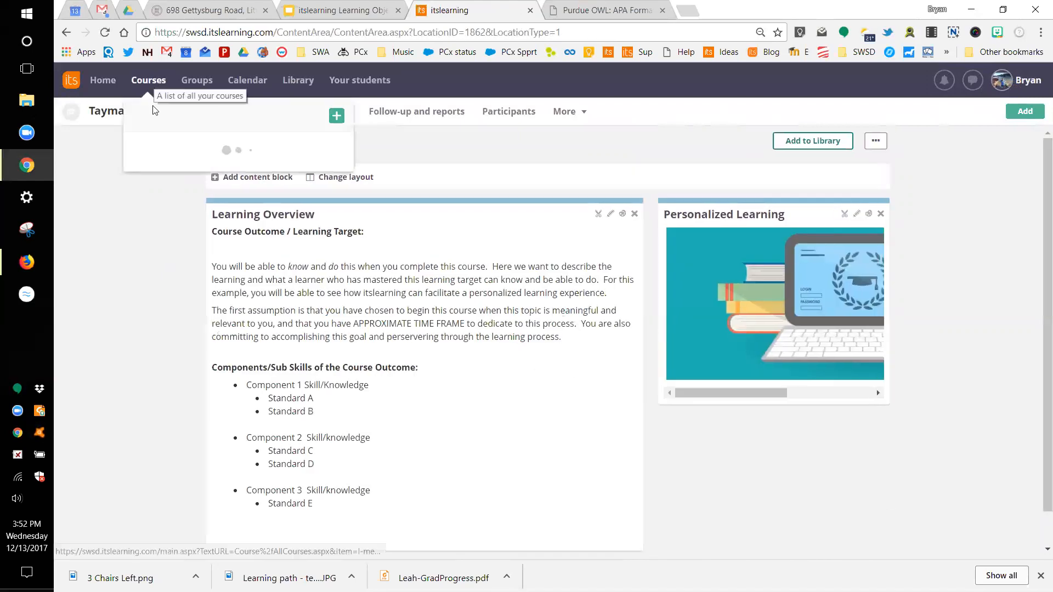
click(167, 176)
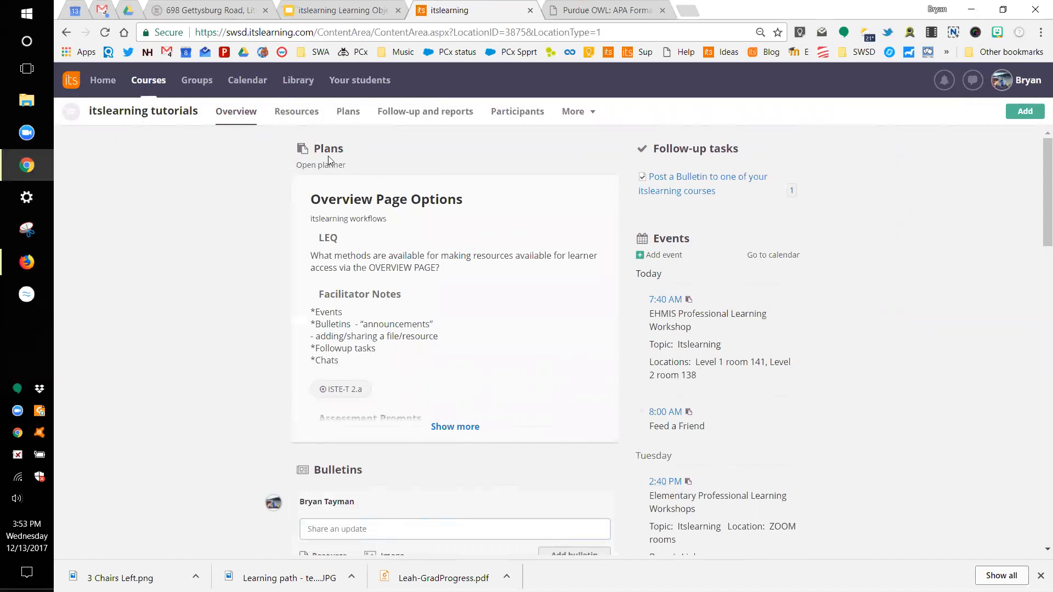
drag(315, 148, 345, 149)
click(247, 337)
scroll(246, 337, down, 2)
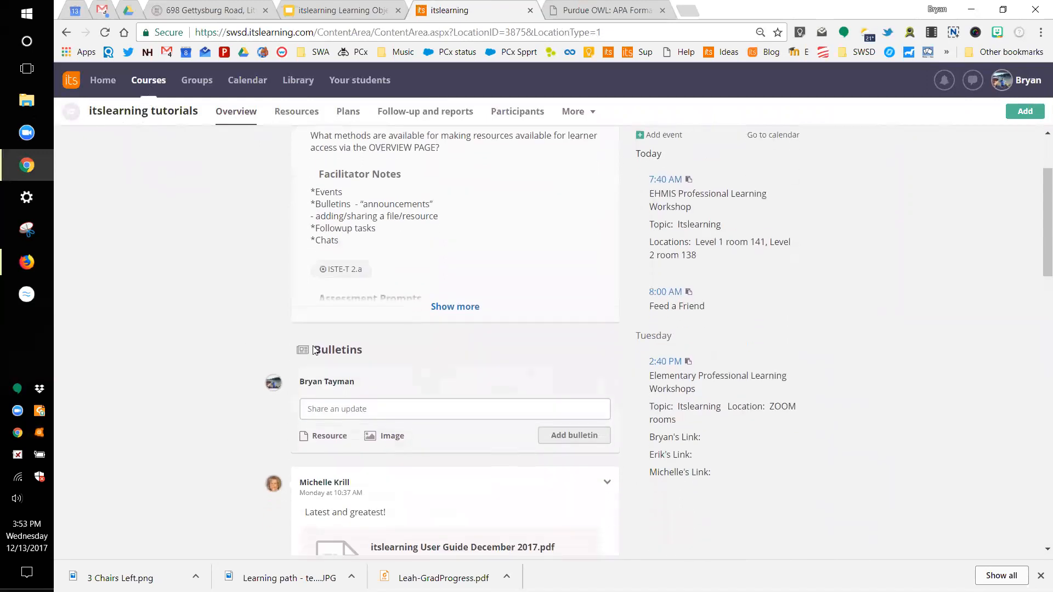
double_click(324, 349)
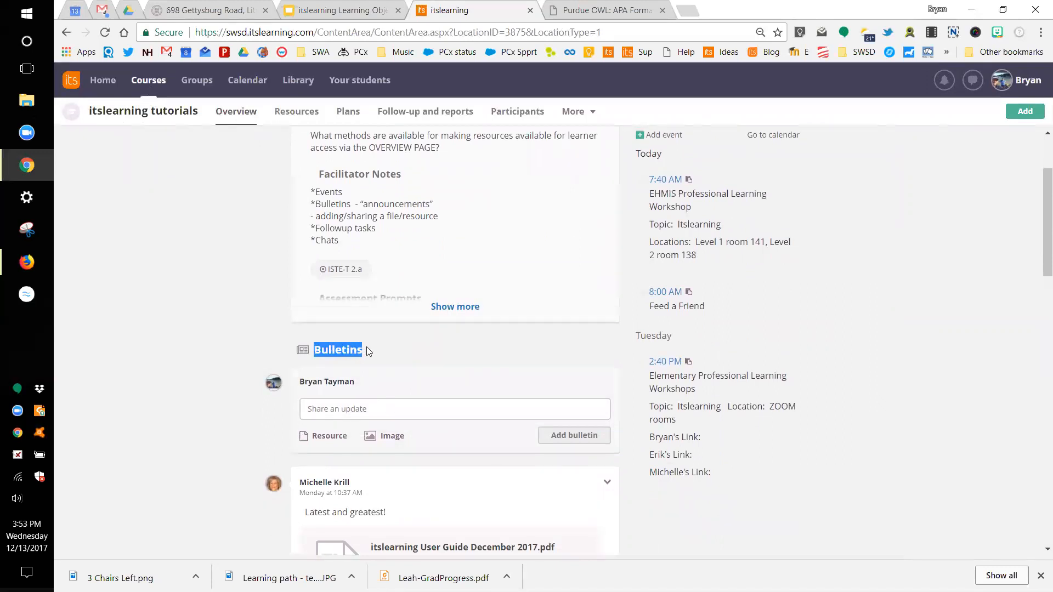
click(384, 356)
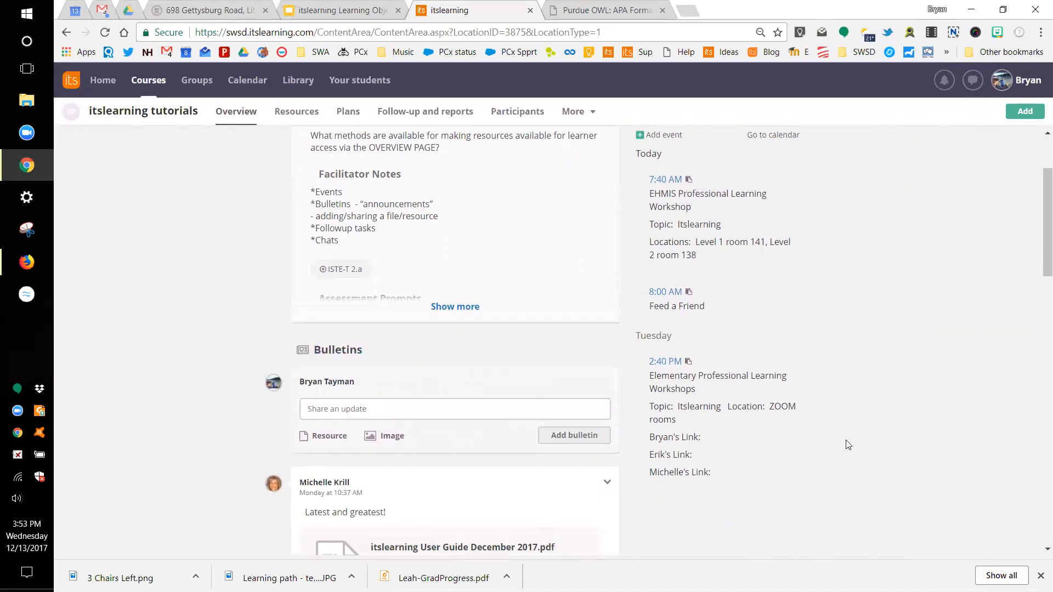
scroll(846, 440, up, 2)
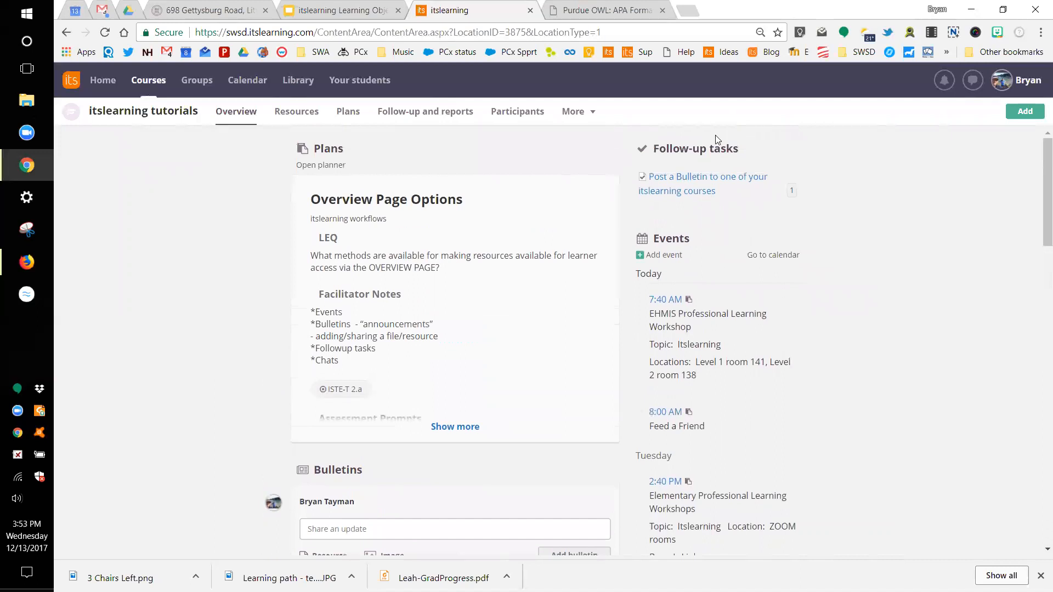
drag(710, 148, 739, 150)
click(742, 155)
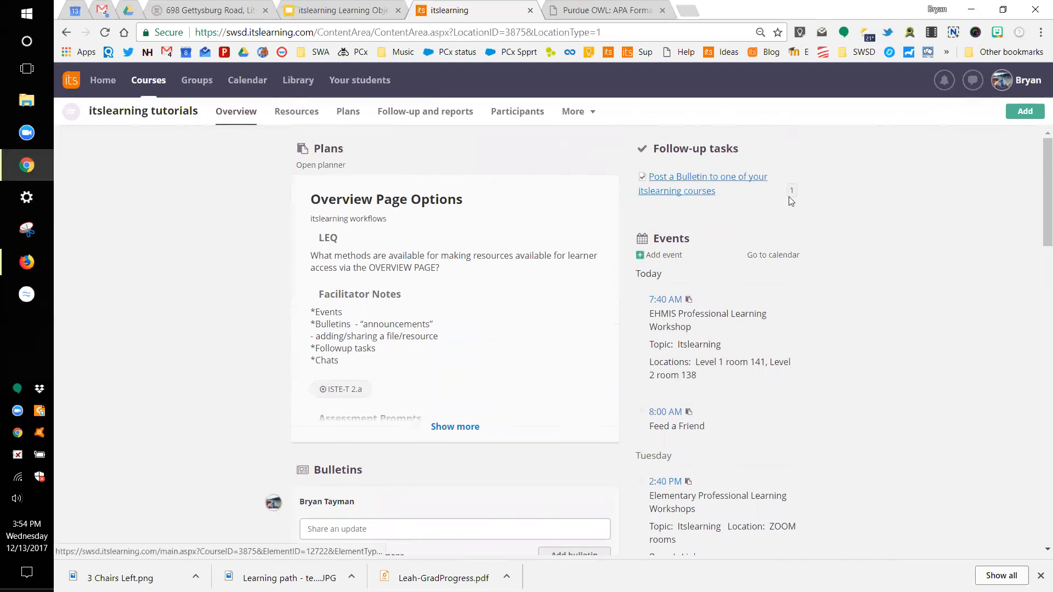
mouse_move(797, 196)
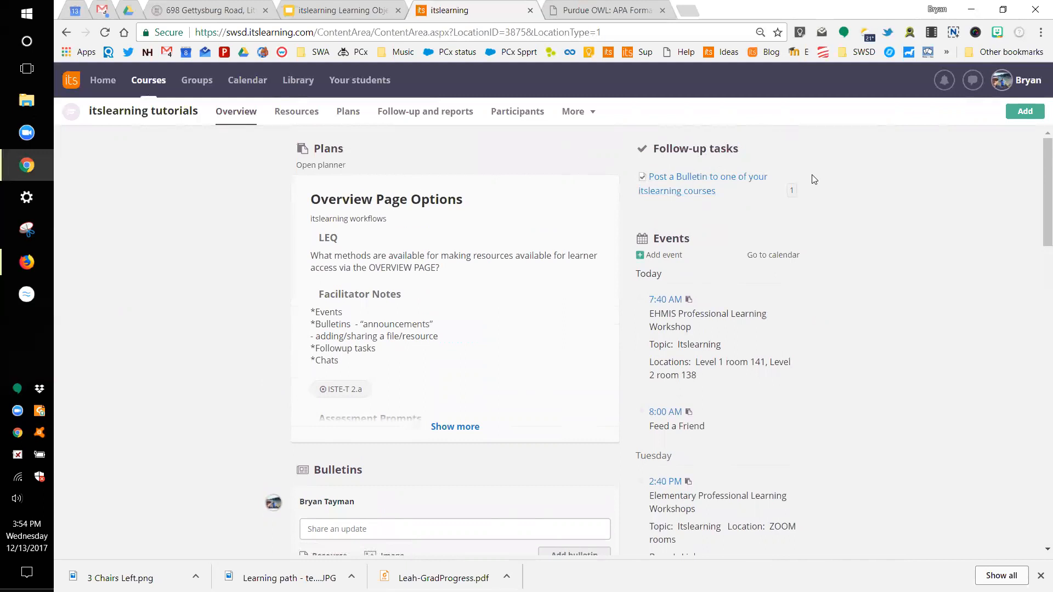
Step: Review the overview's Events and Bulletins sections, then go to the course's Plans page
scroll(814, 180, down, 1)
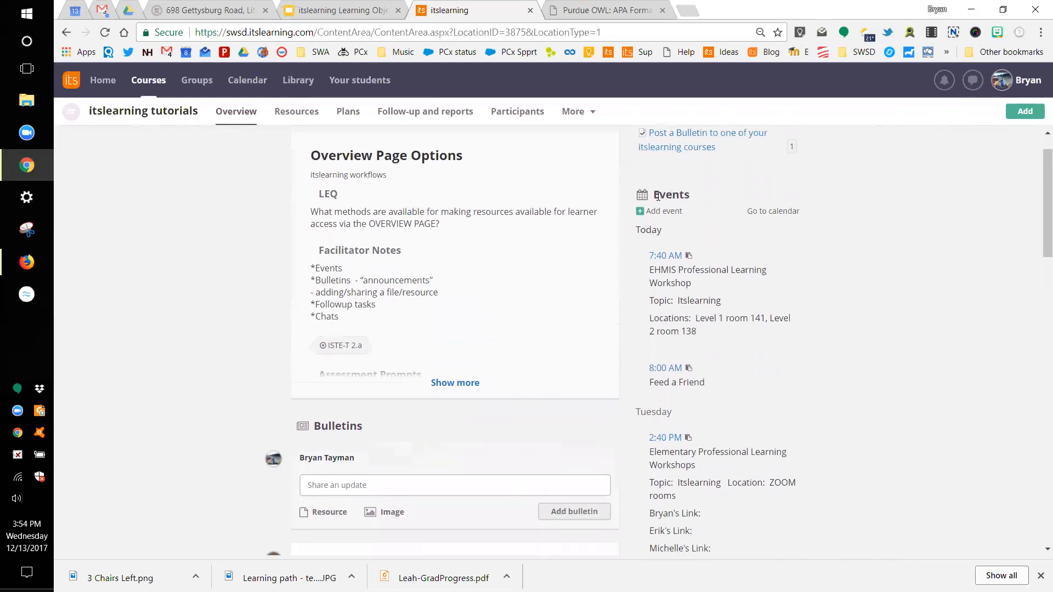
drag(654, 195, 690, 198)
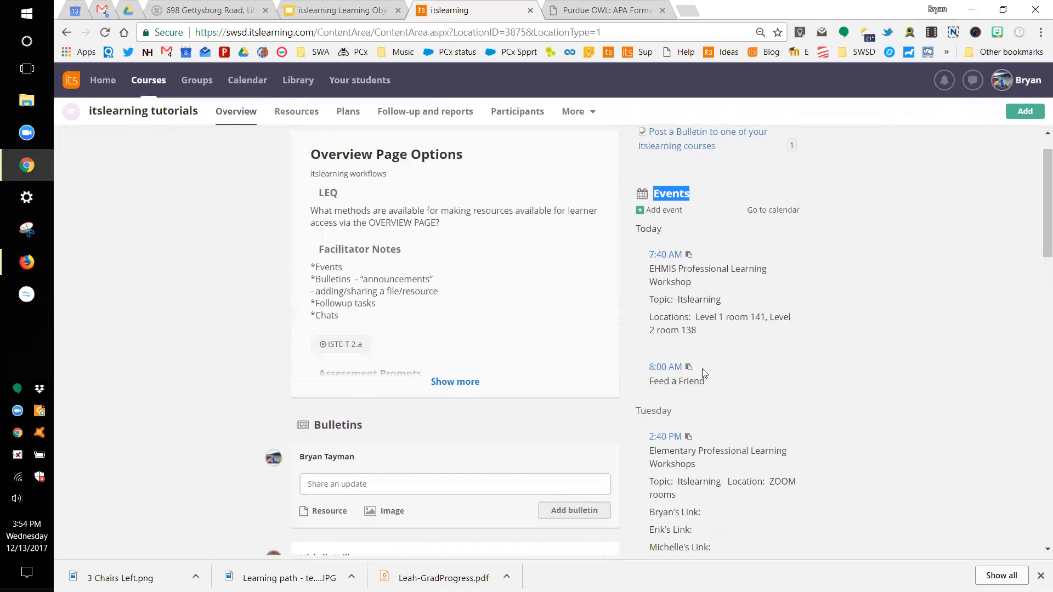
scroll(702, 368, down, 1)
scroll(769, 357, down, 1)
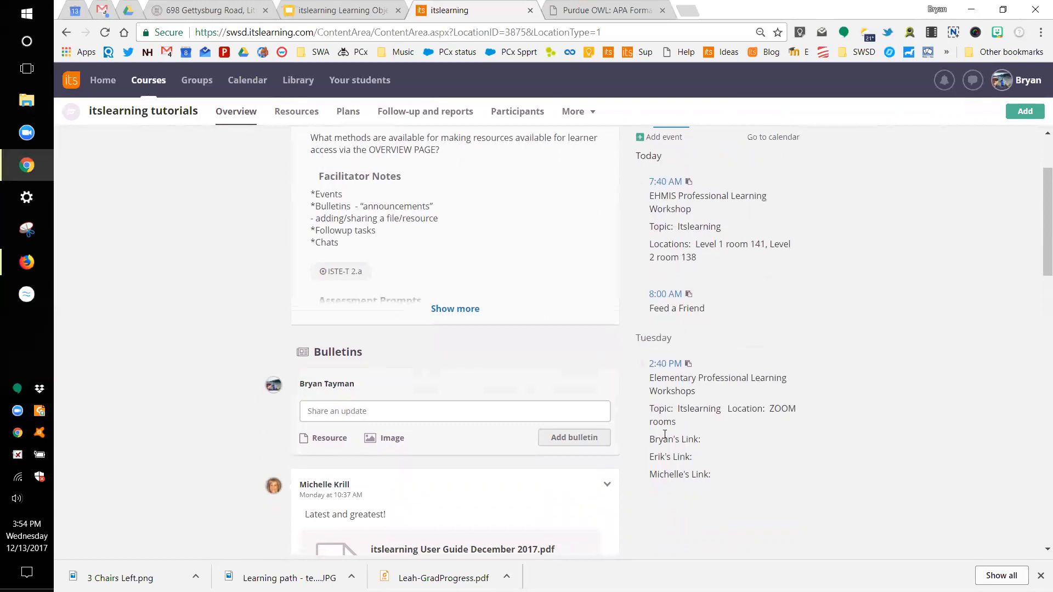
scroll(664, 435, up, 3)
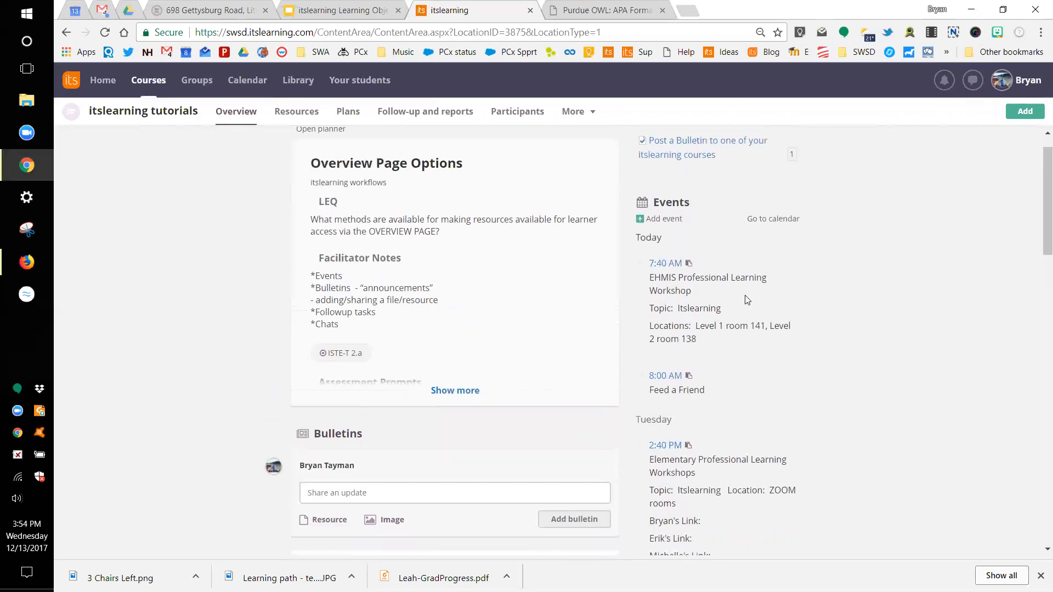
scroll(746, 299, up, 1)
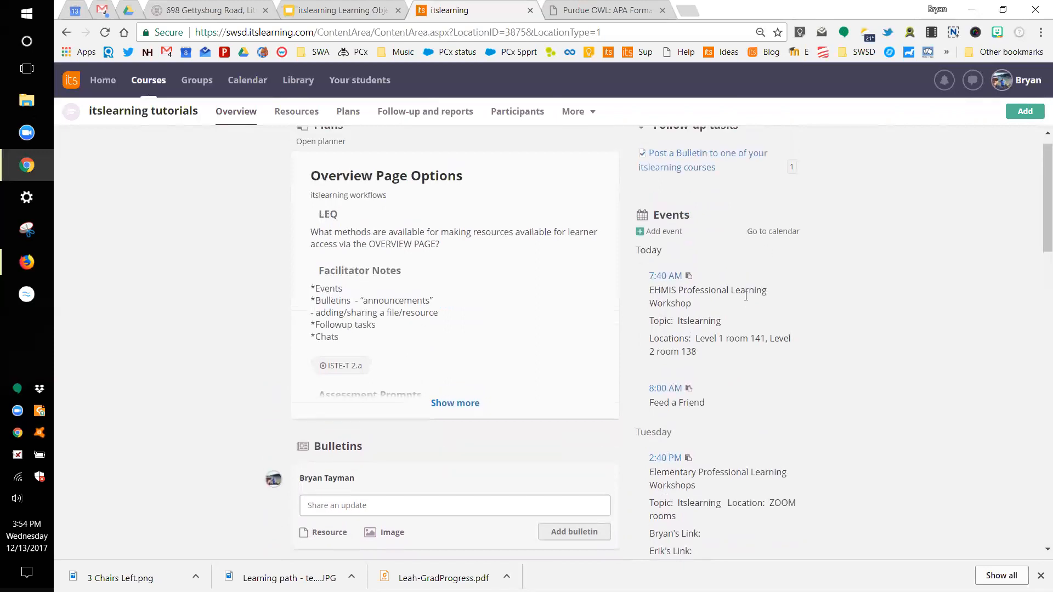
scroll(738, 301, up, 2)
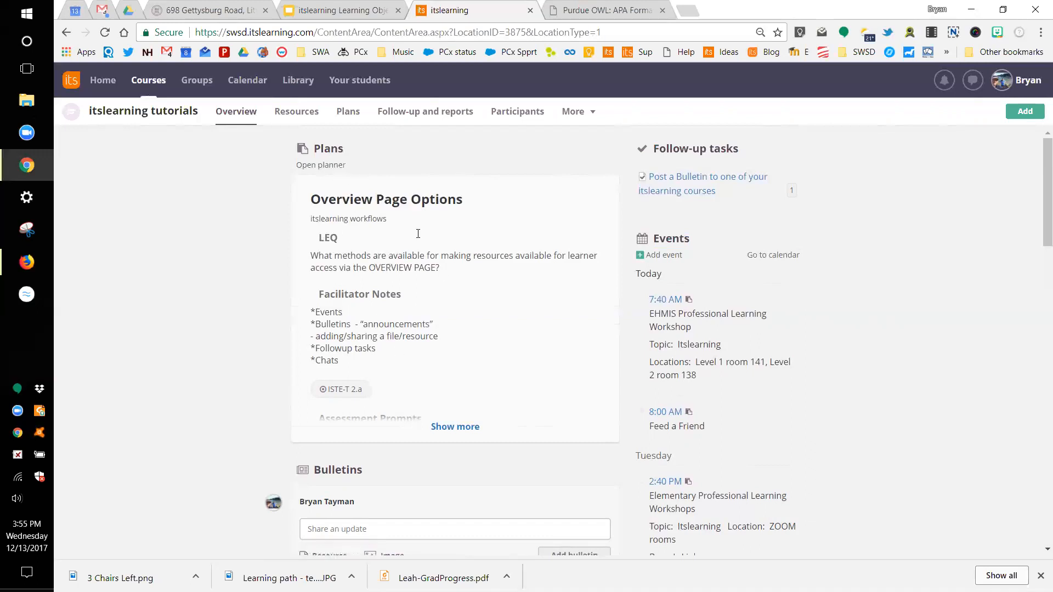
click(350, 116)
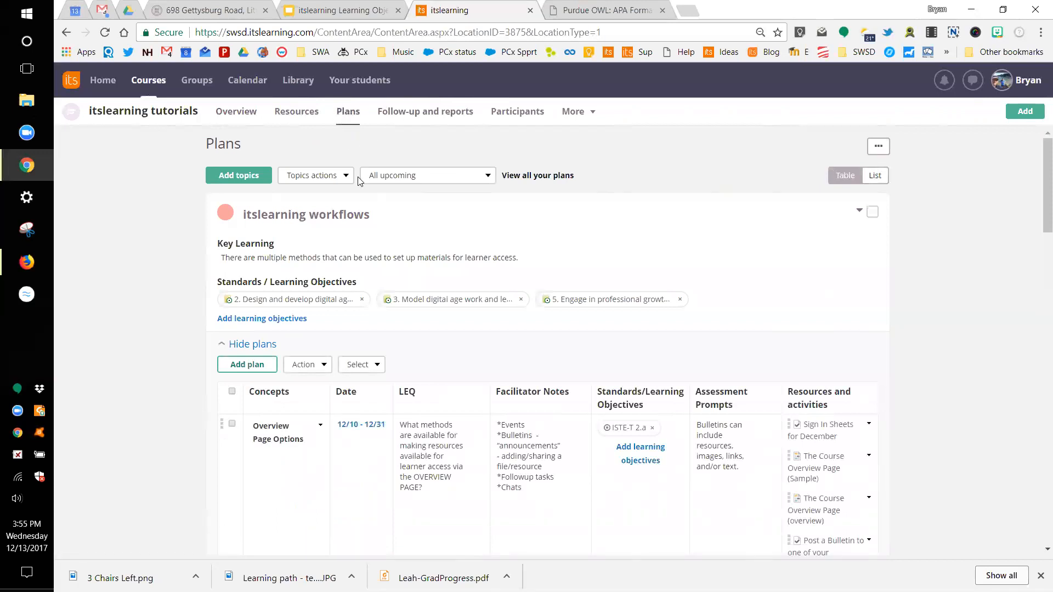
Step: Collapse the itslearning workflows topic's plans table after toggling it open and closed
scroll(360, 182, down, 1)
scroll(360, 181, up, 1)
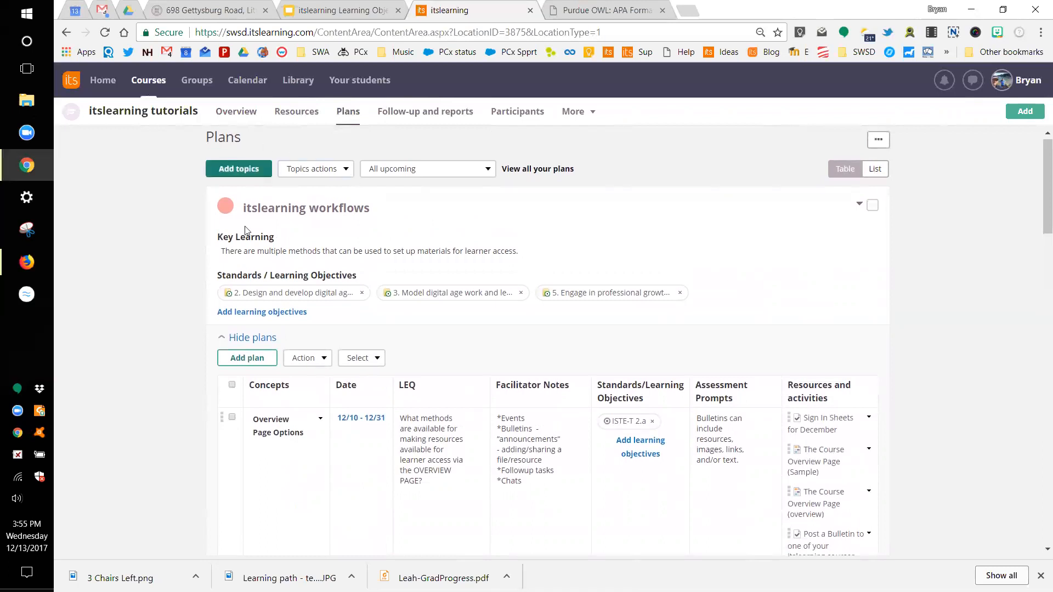
scroll(302, 241, down, 3)
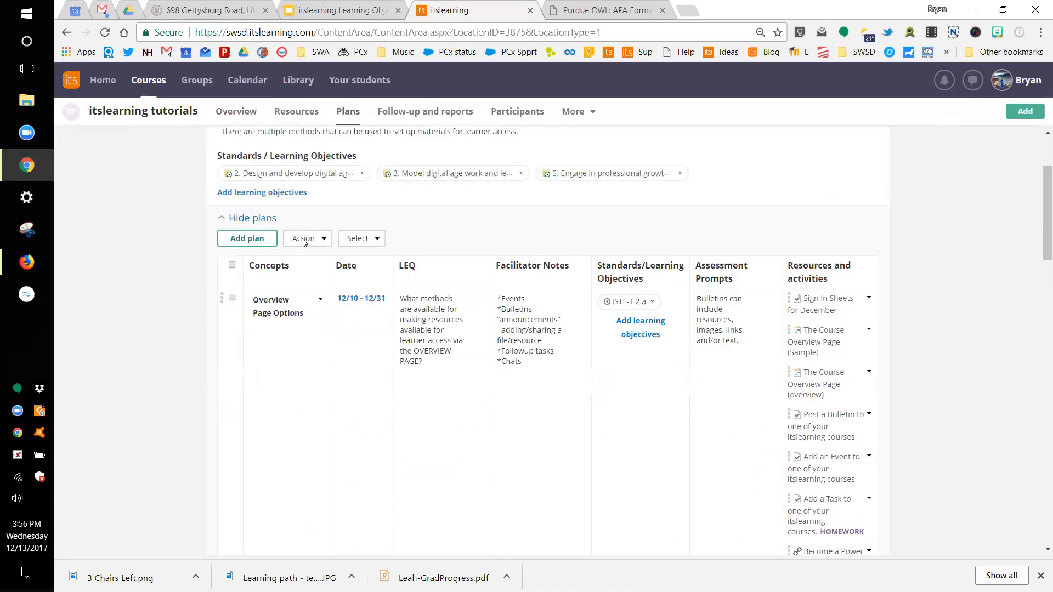
scroll(301, 241, up, 1)
click(250, 270)
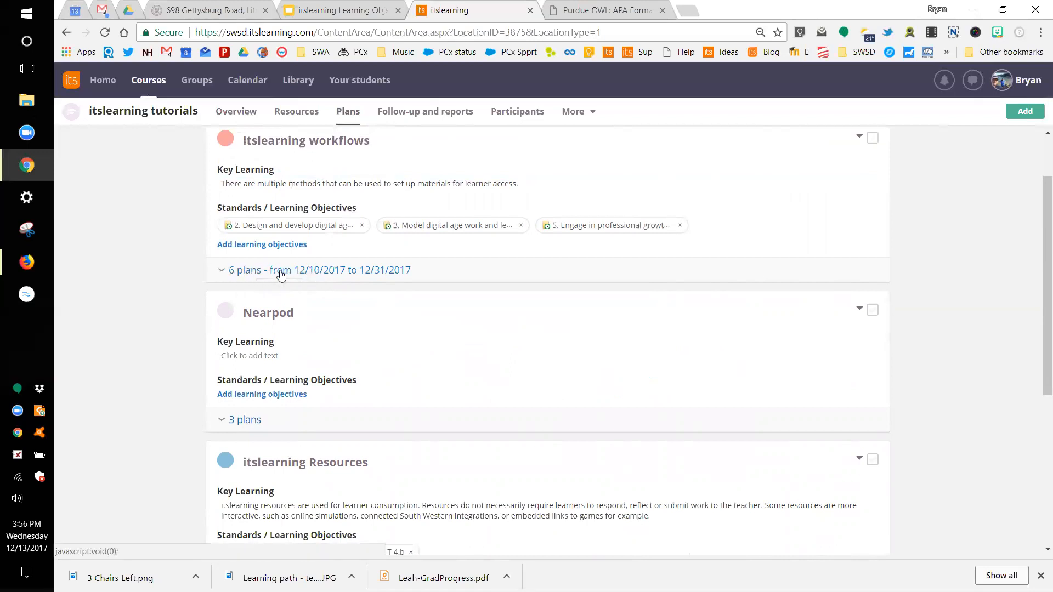
click(225, 272)
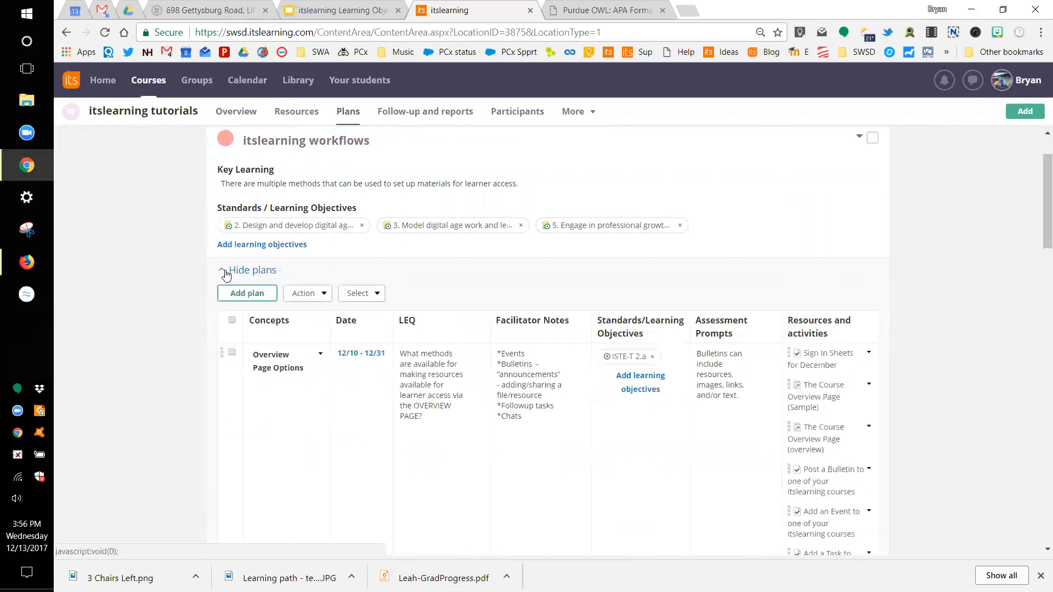
click(226, 271)
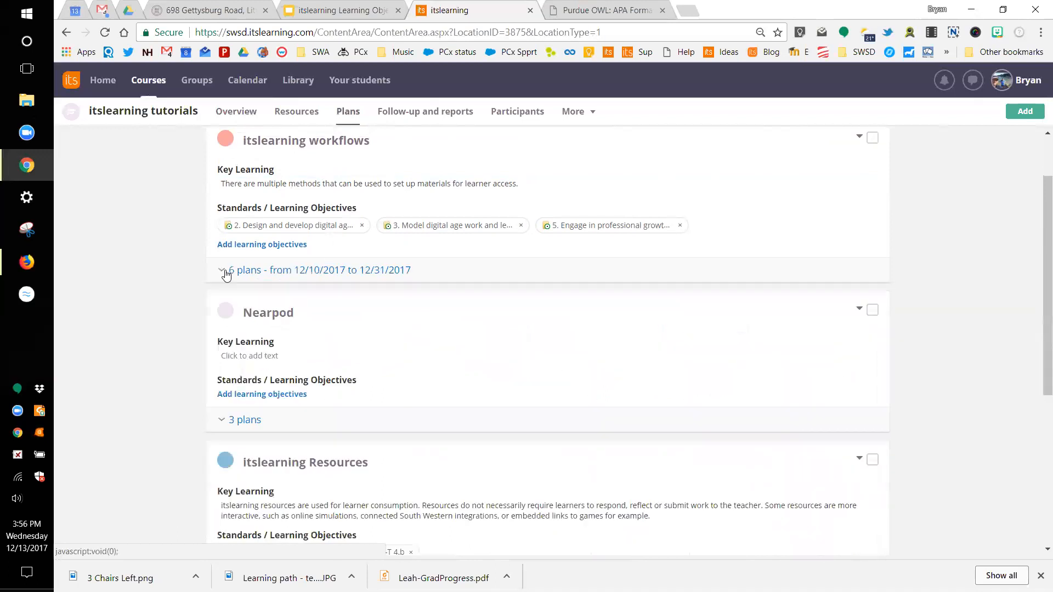
click(226, 271)
click(225, 271)
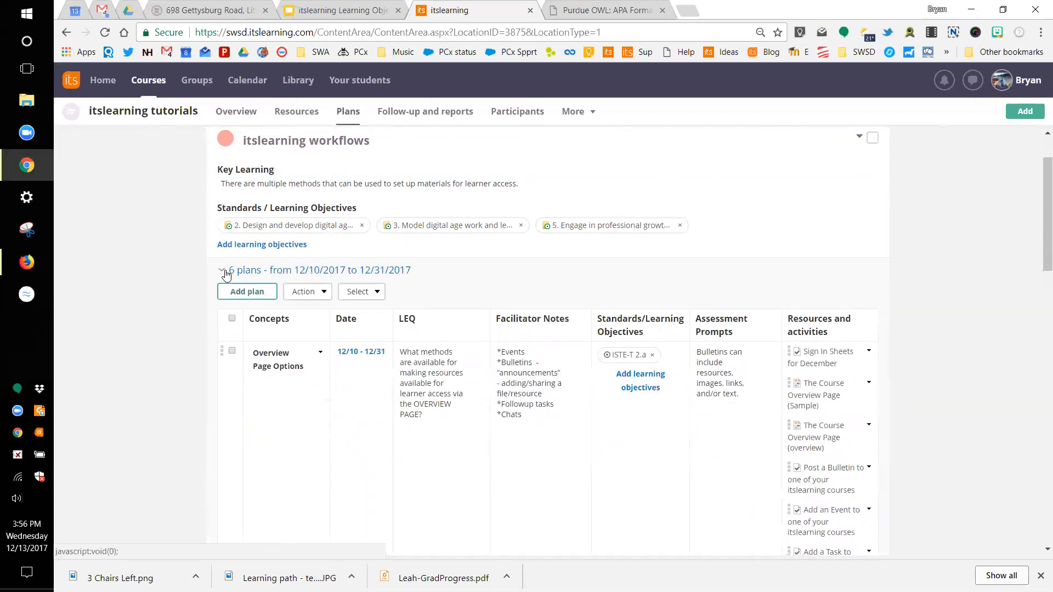
Step: Expand and re-hide Nearpod's 3 plans, then scroll through the Resources and Activities topics
scroll(301, 306, down, 2)
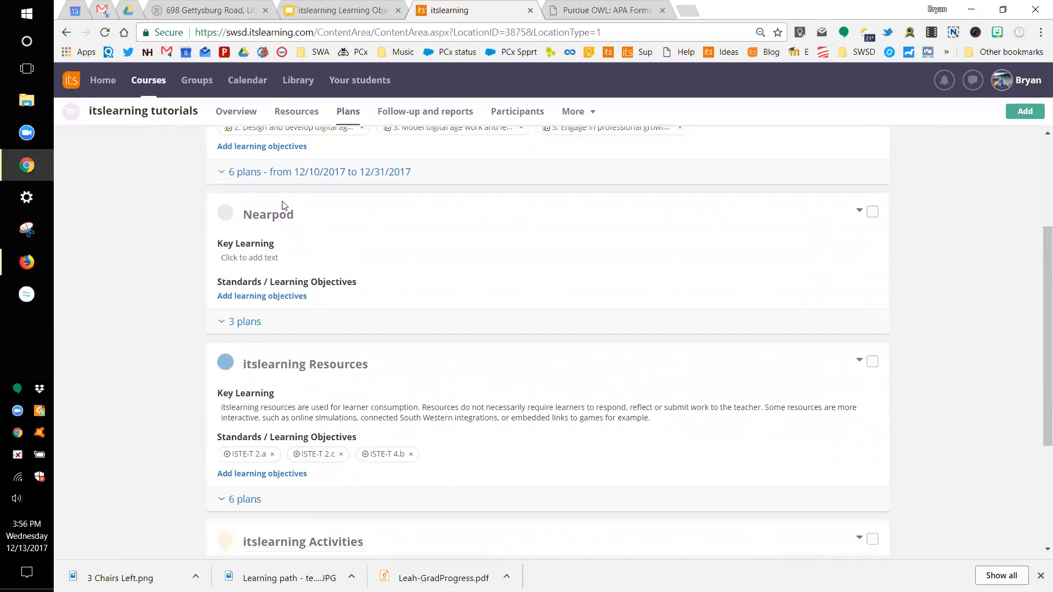
click(250, 325)
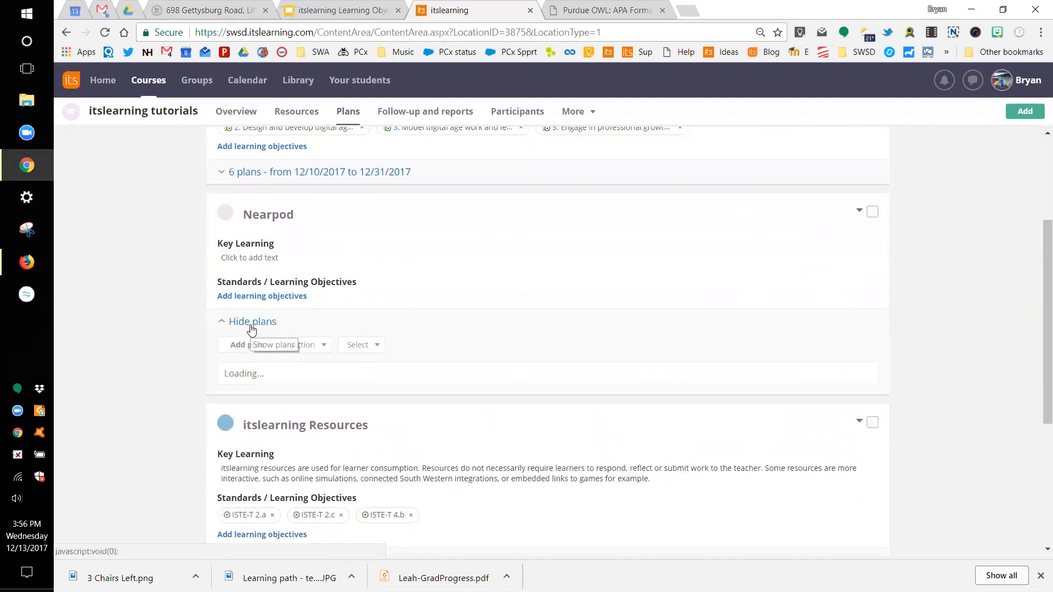
click(250, 326)
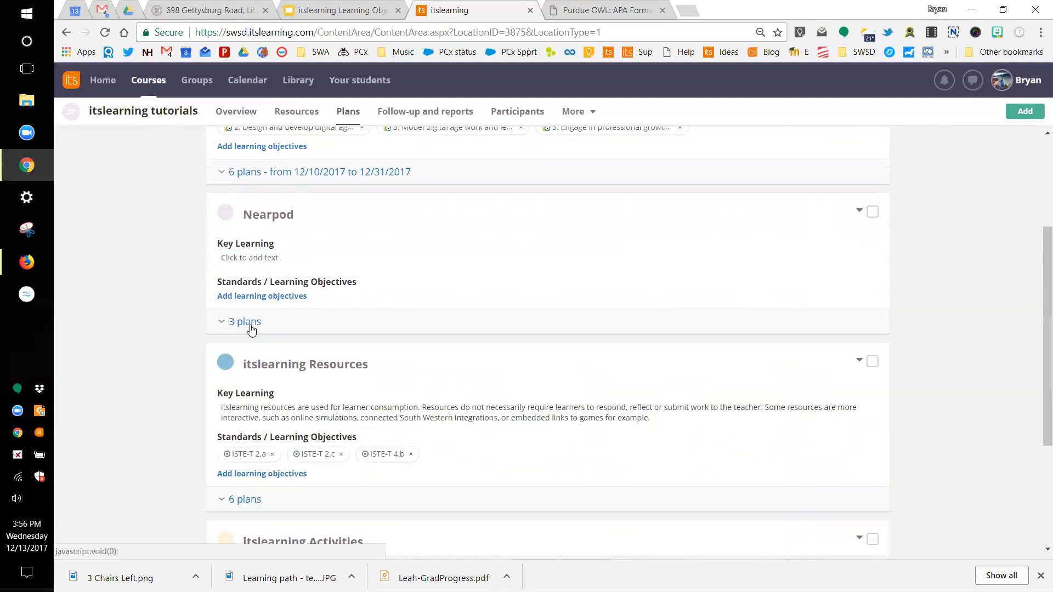
scroll(329, 419, down, 1)
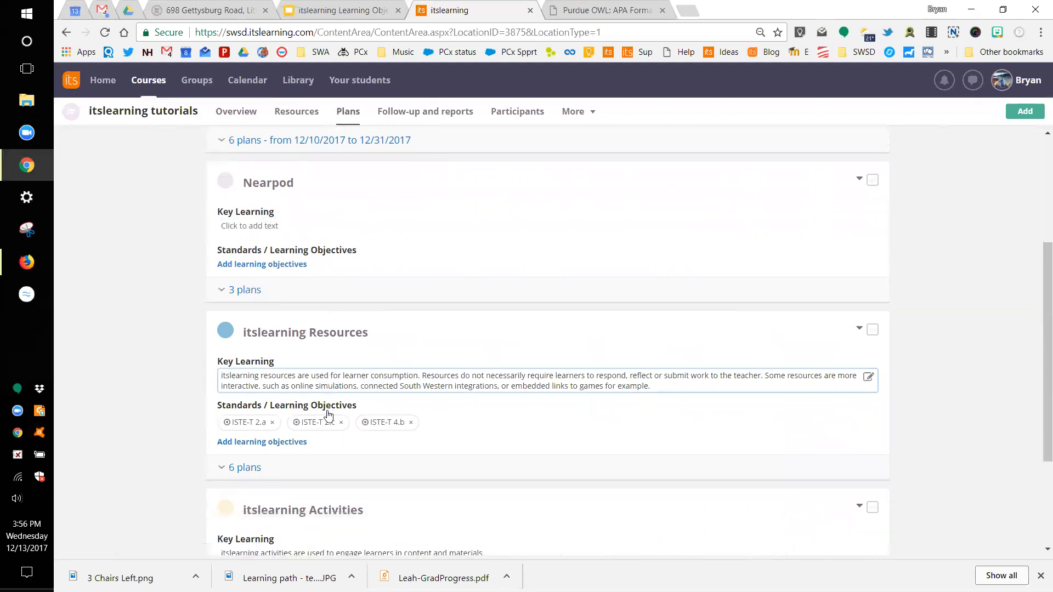
scroll(322, 505, down, 2)
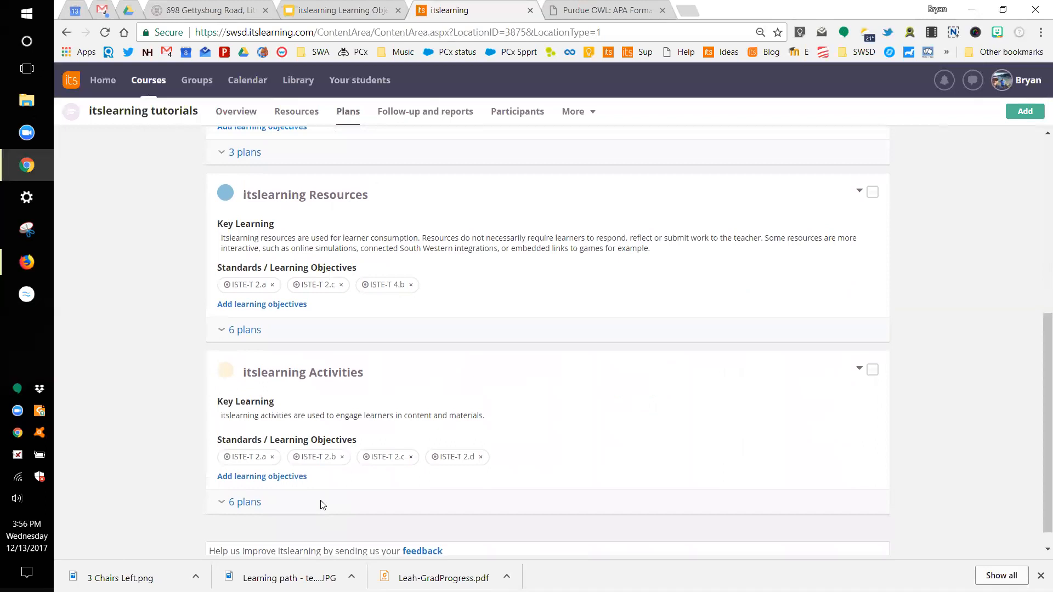
scroll(322, 505, up, 6)
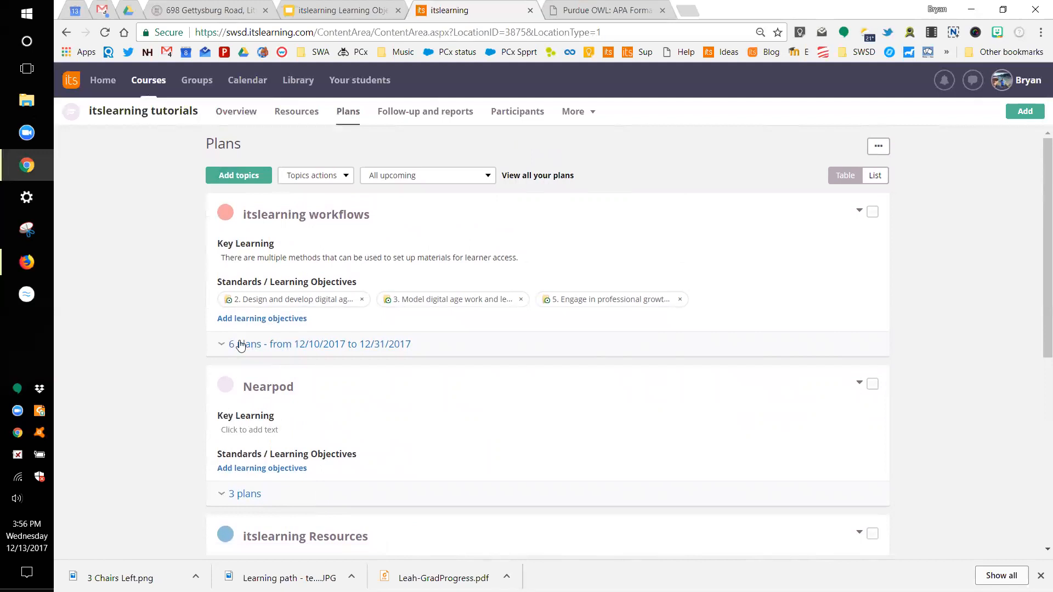
Step: Expand the itslearning workflows topic's six plans to show Overview Page Options (12/10 - 12/31, ISTE-T 2.a)
click(224, 345)
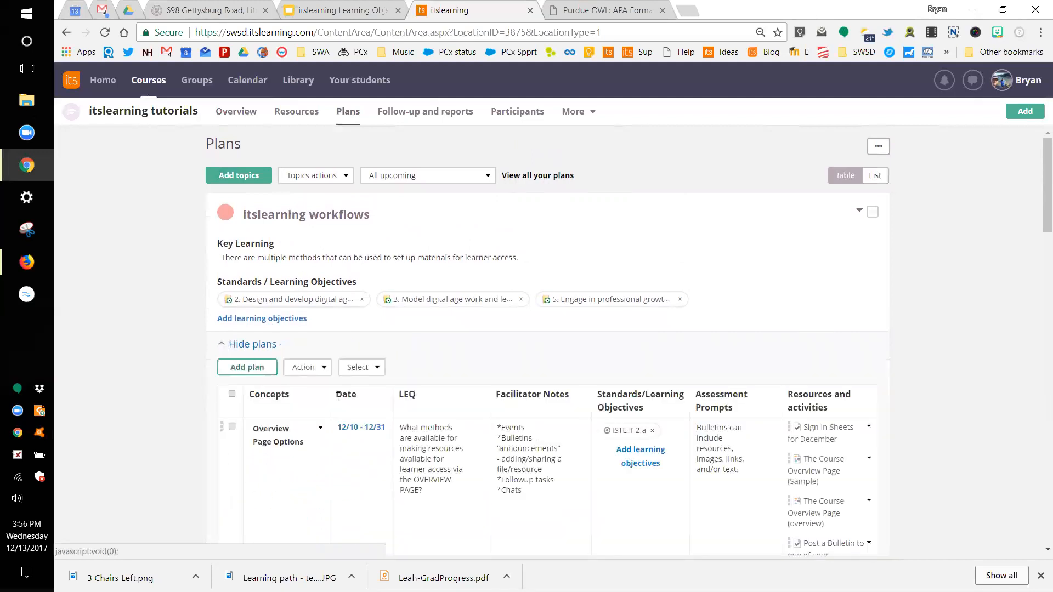
scroll(347, 409, down, 1)
scroll(347, 409, down, 1)
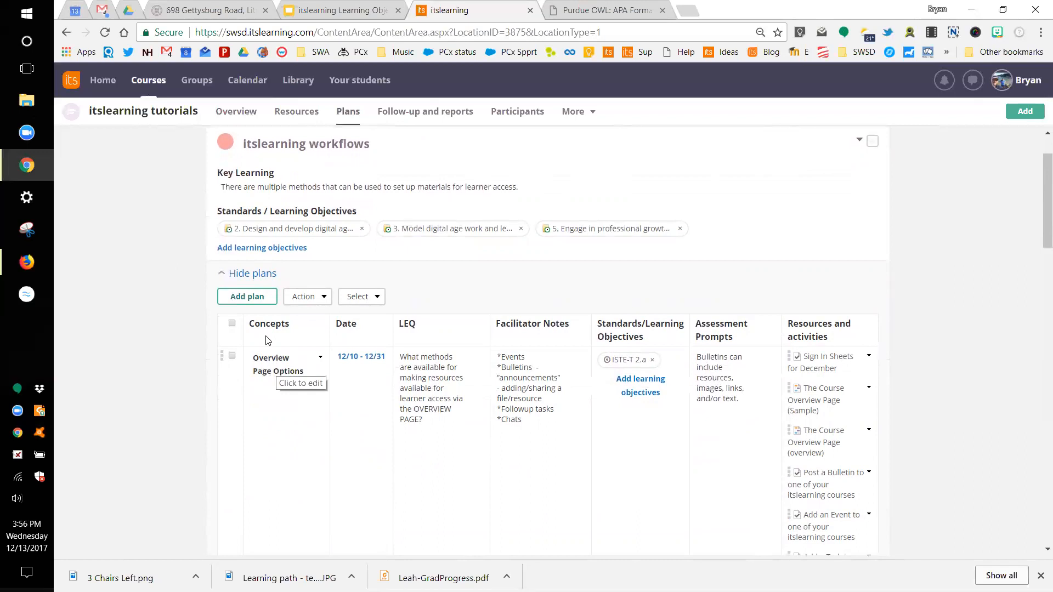
click(234, 111)
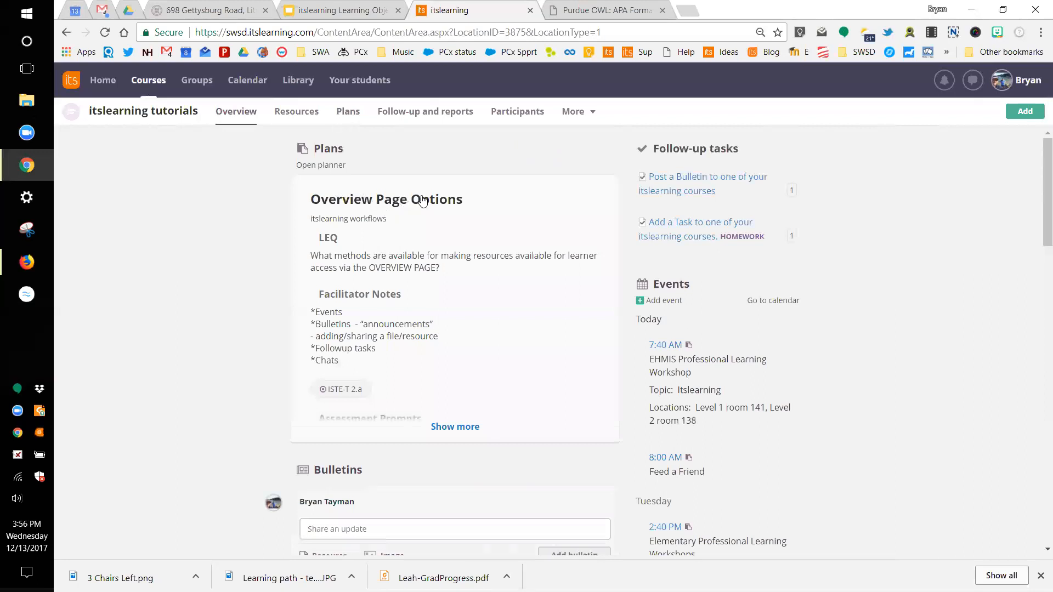
click(349, 118)
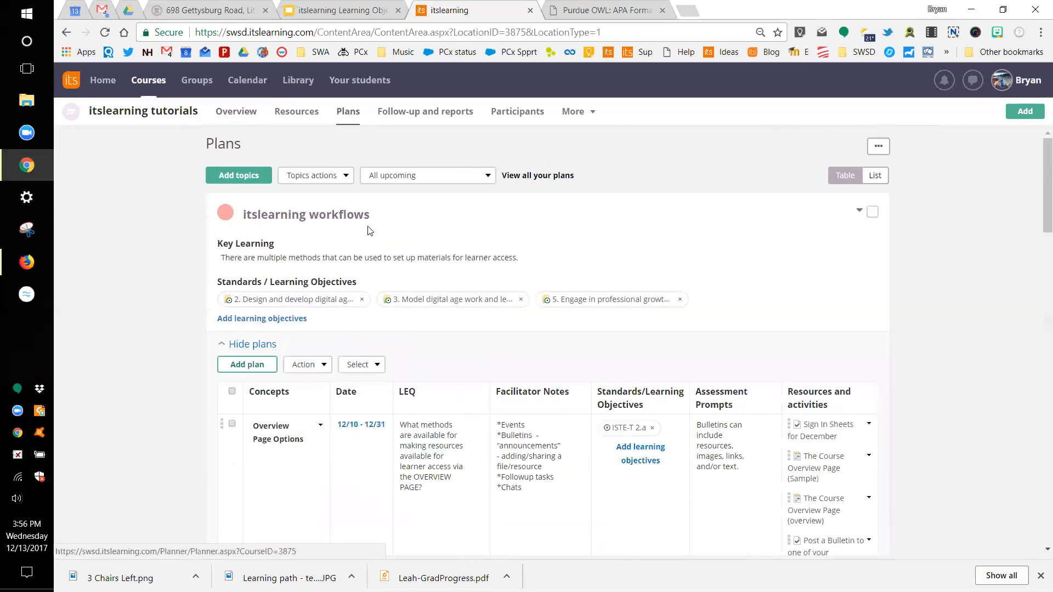
scroll(373, 313, down, 2)
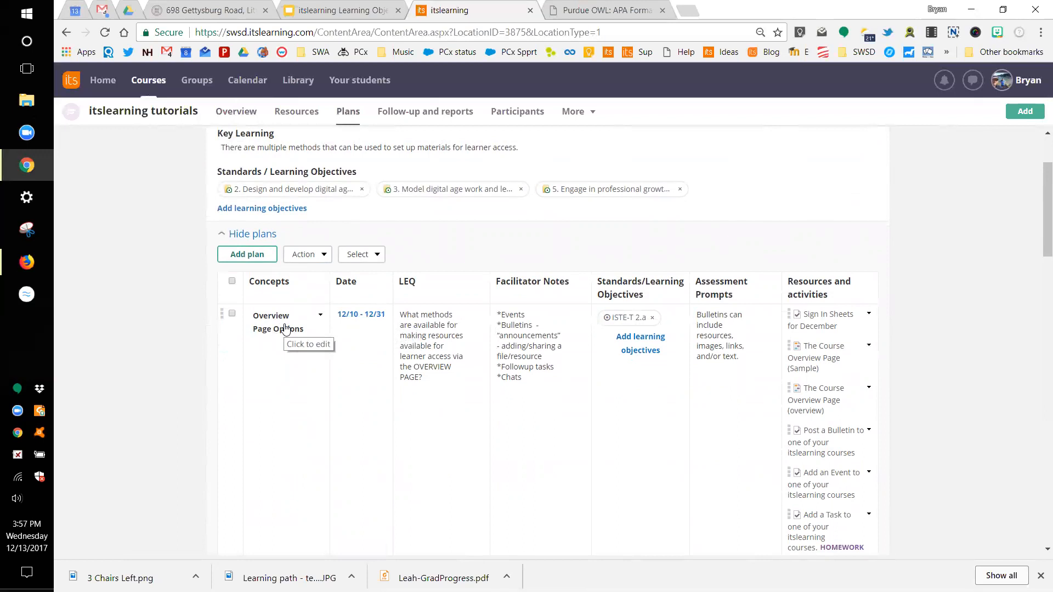
click(363, 316)
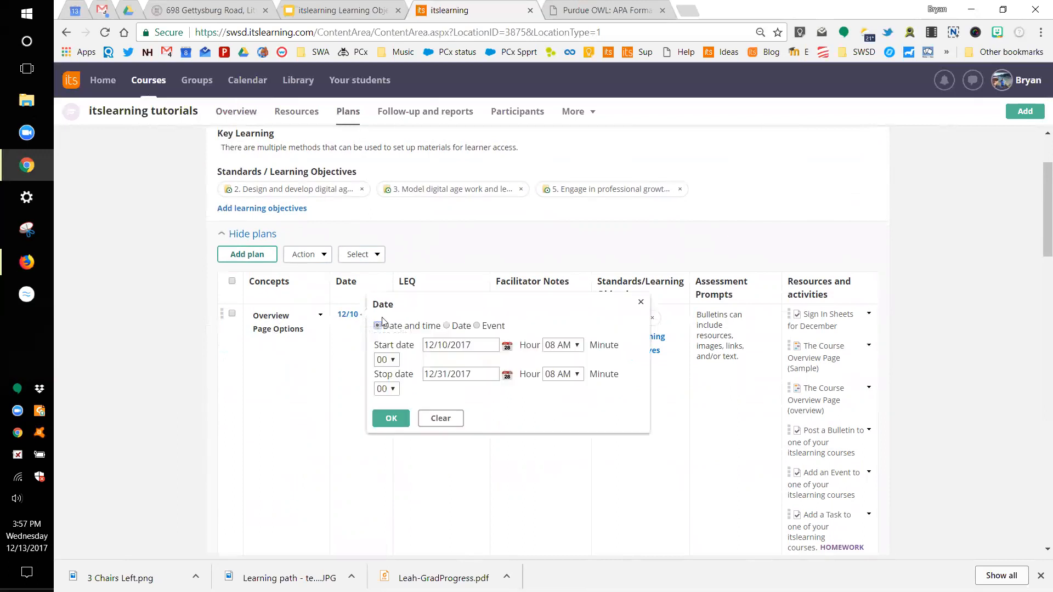
click(447, 373)
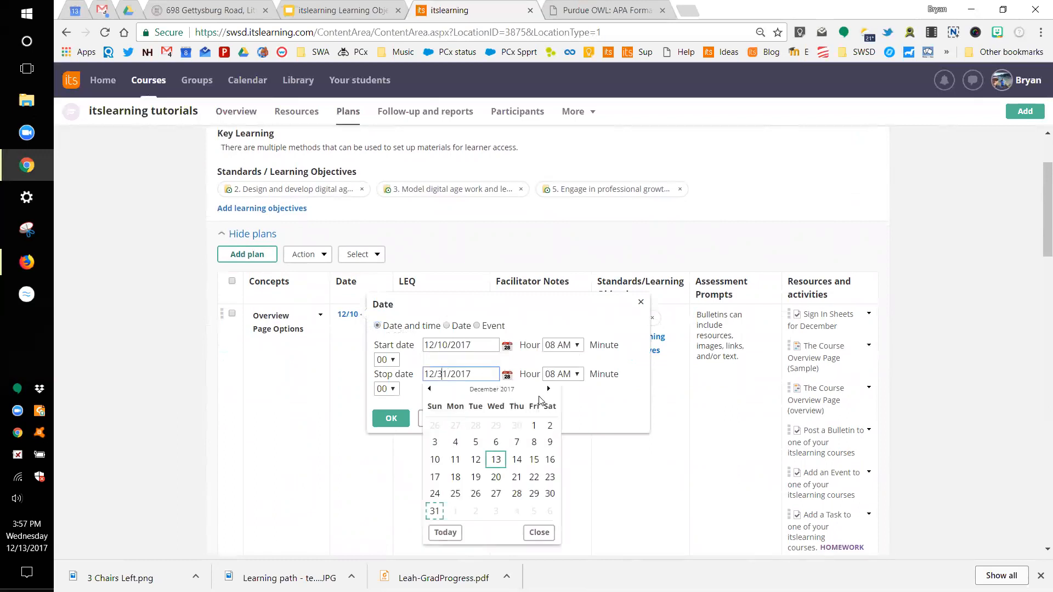
click(548, 389)
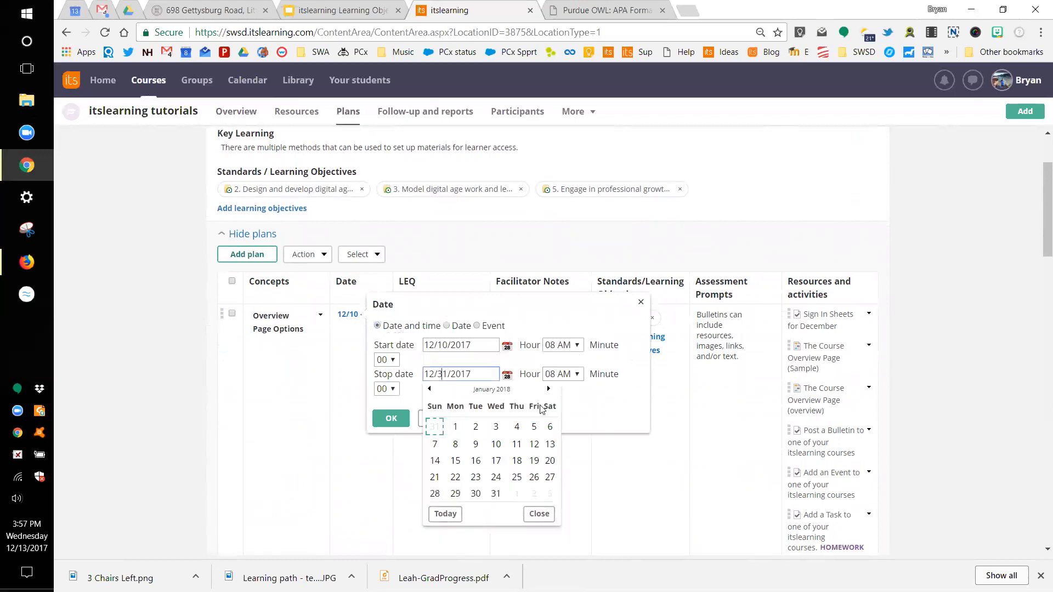
click(517, 427)
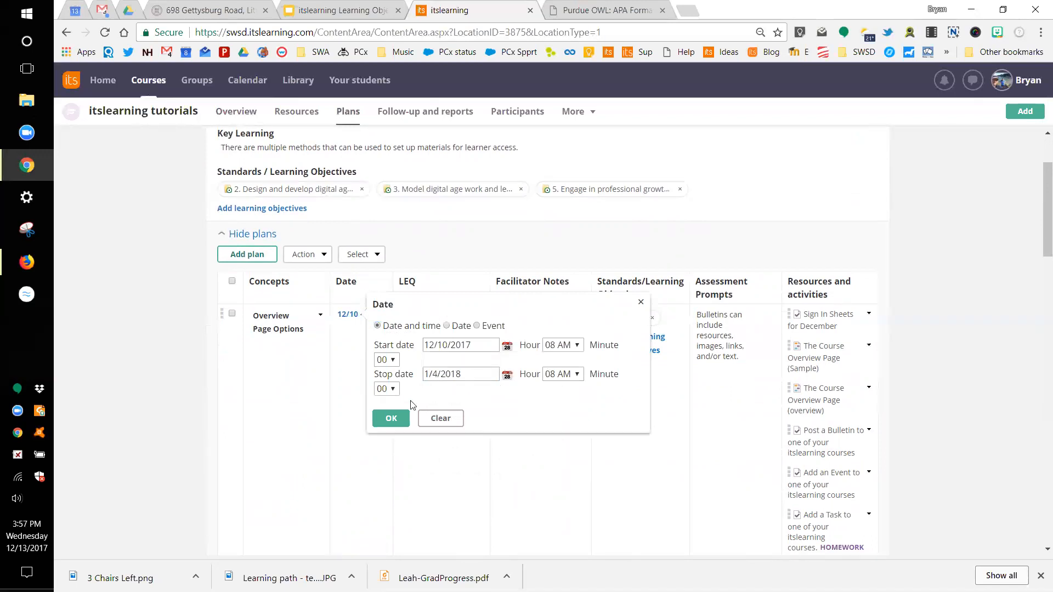
click(391, 418)
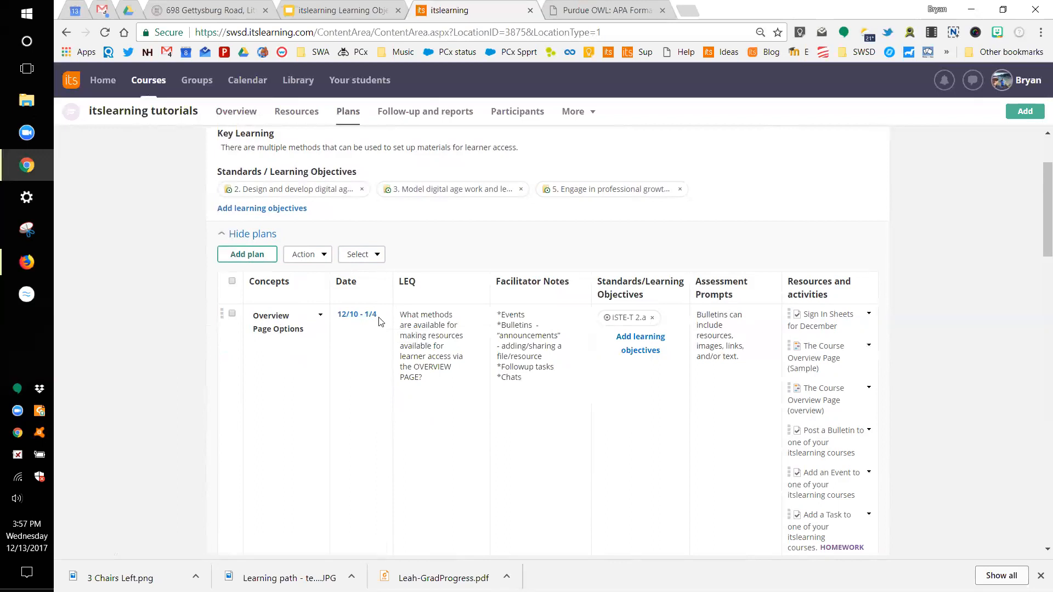
scroll(379, 321, down, 1)
scroll(379, 322, up, 1)
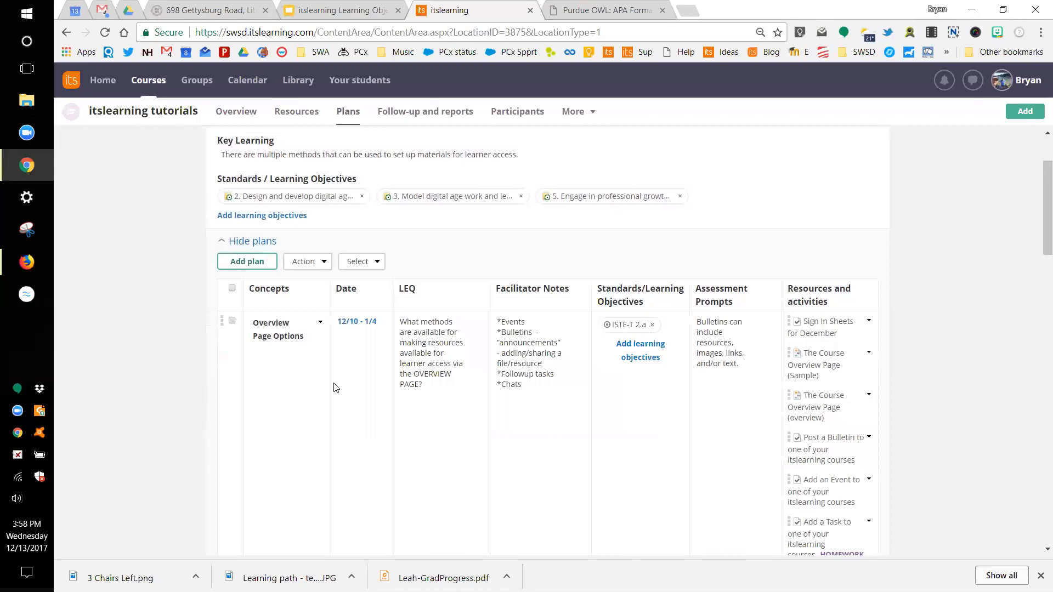
Step: Expand the Nearpod topic's 3 plans, then scroll back to the top of the plans table
scroll(336, 388, down, 9)
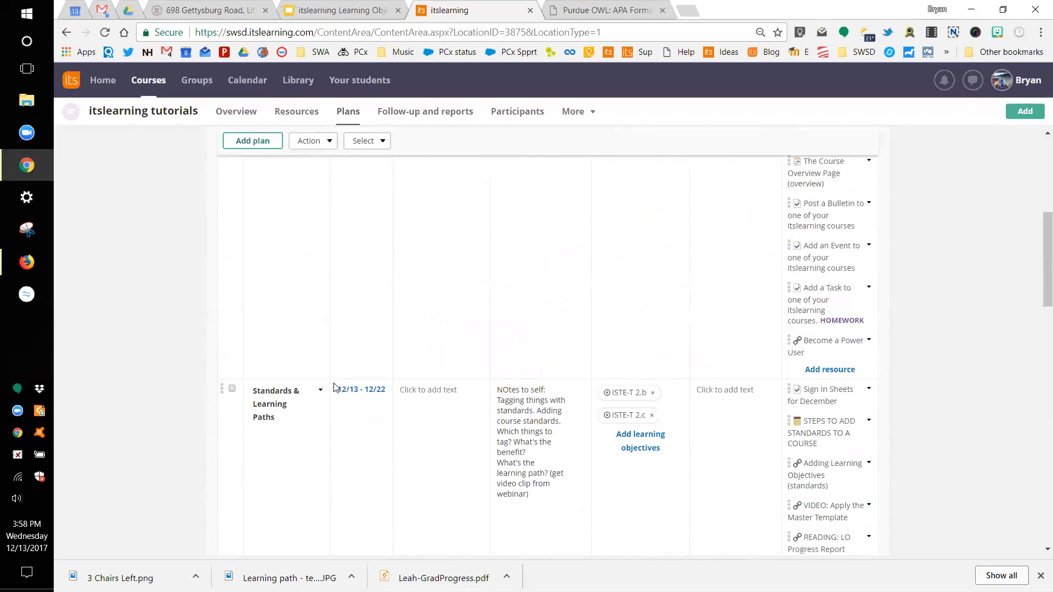
scroll(336, 388, down, 10)
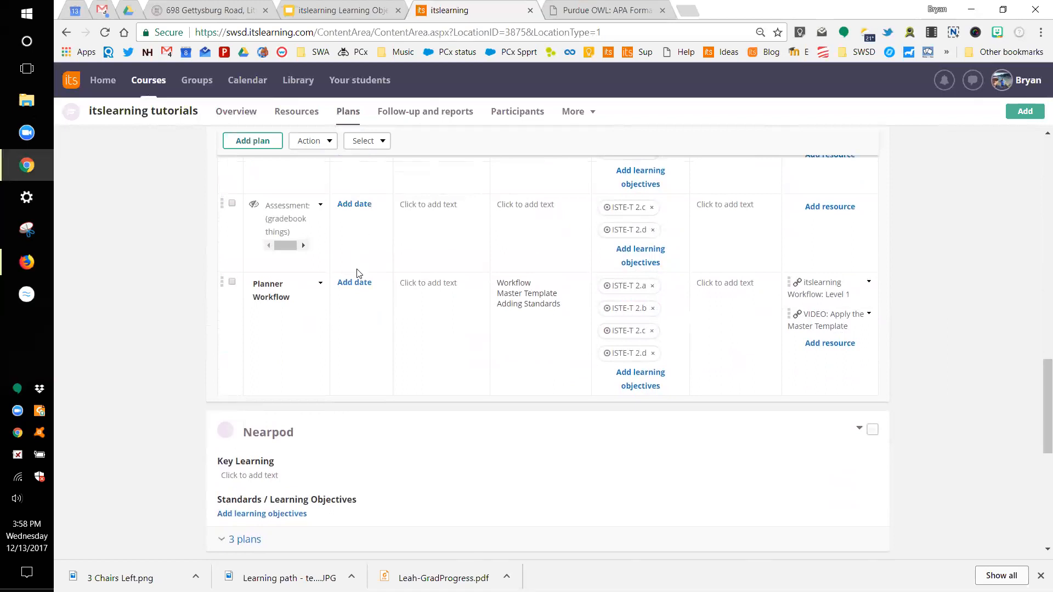
scroll(357, 272, down, 1)
scroll(357, 273, down, 3)
click(246, 347)
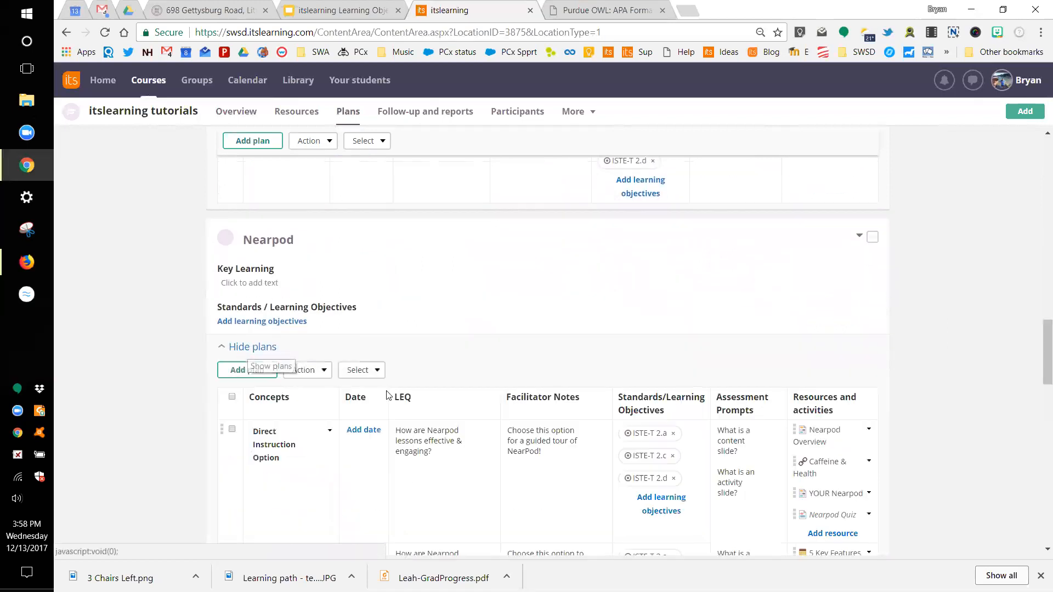
scroll(391, 394, down, 3)
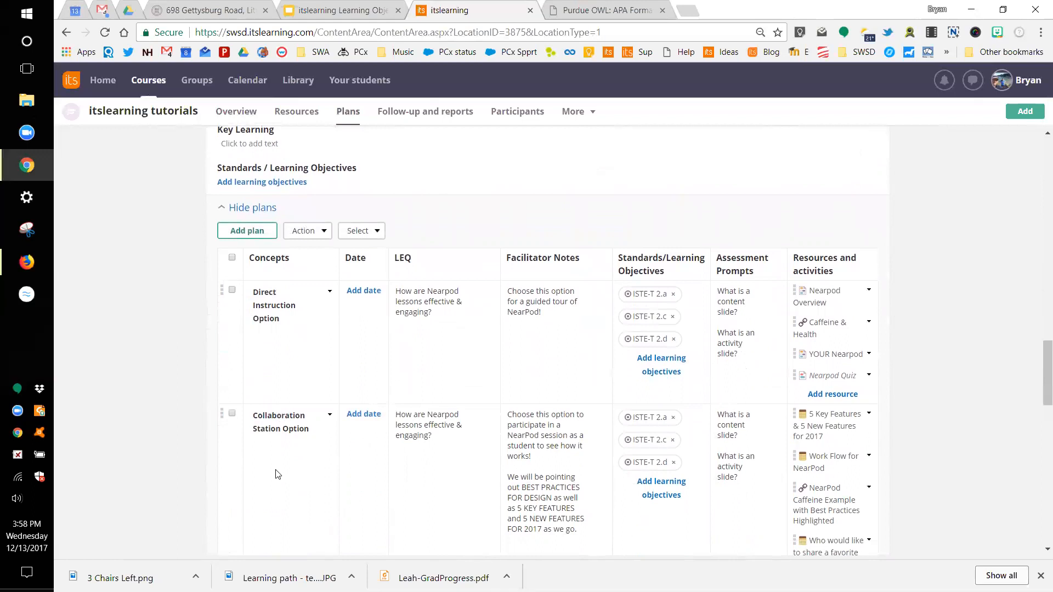
scroll(291, 427, up, 1)
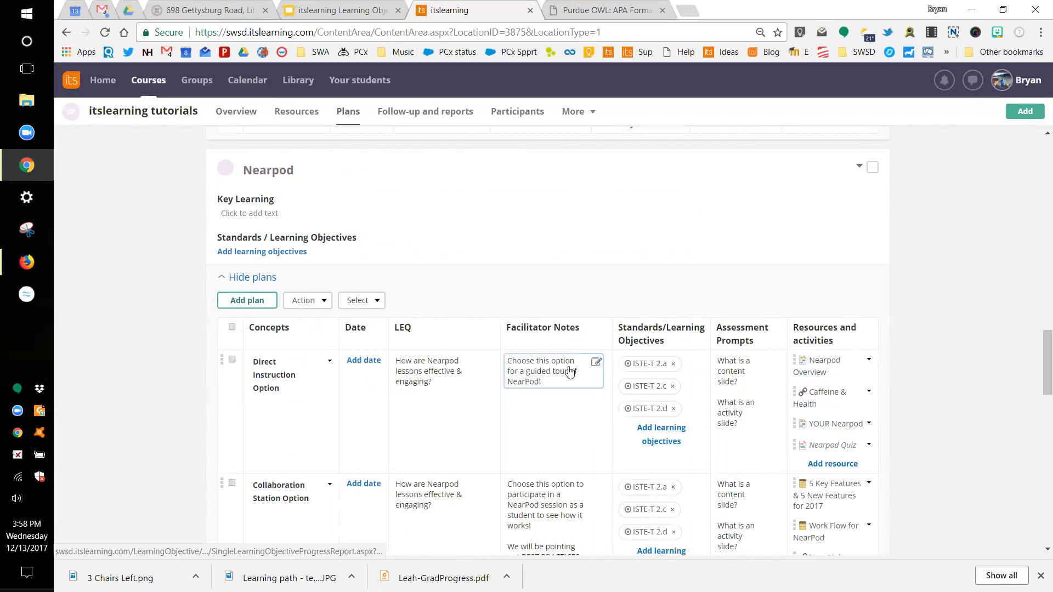
scroll(567, 369, up, 5)
scroll(571, 371, up, 10)
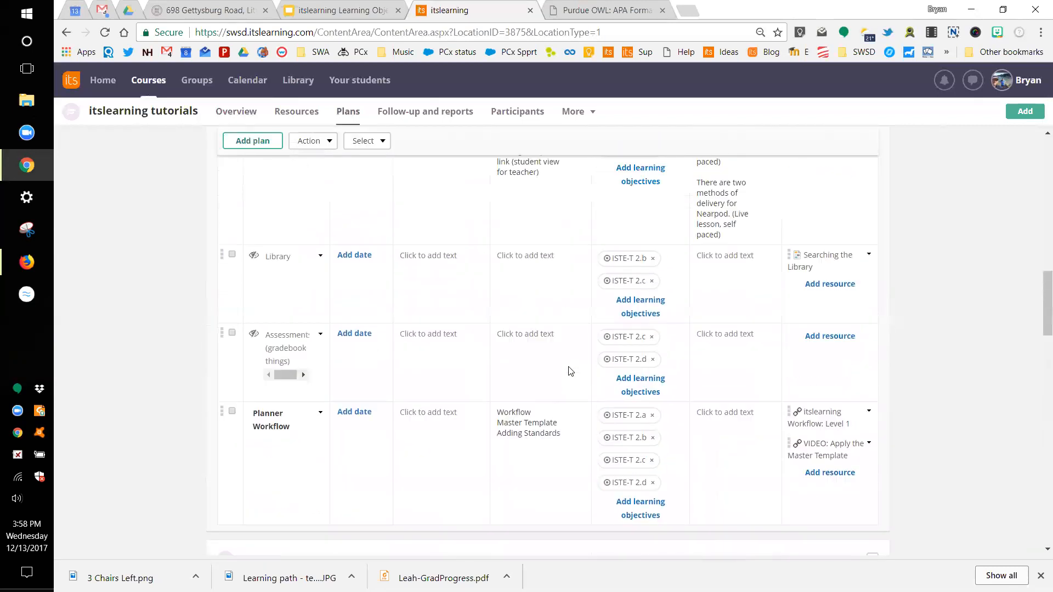
scroll(569, 372, up, 5)
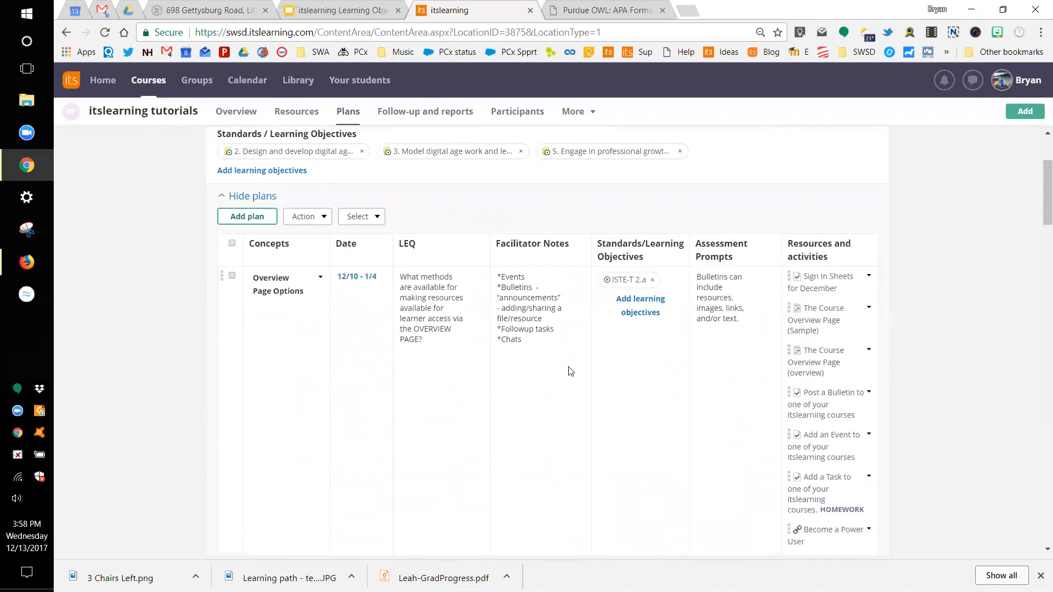
scroll(570, 371, down, 3)
Step: Set the Standards & Learning Paths plan dates to 1/2/2018 – 1/4/2018
click(371, 403)
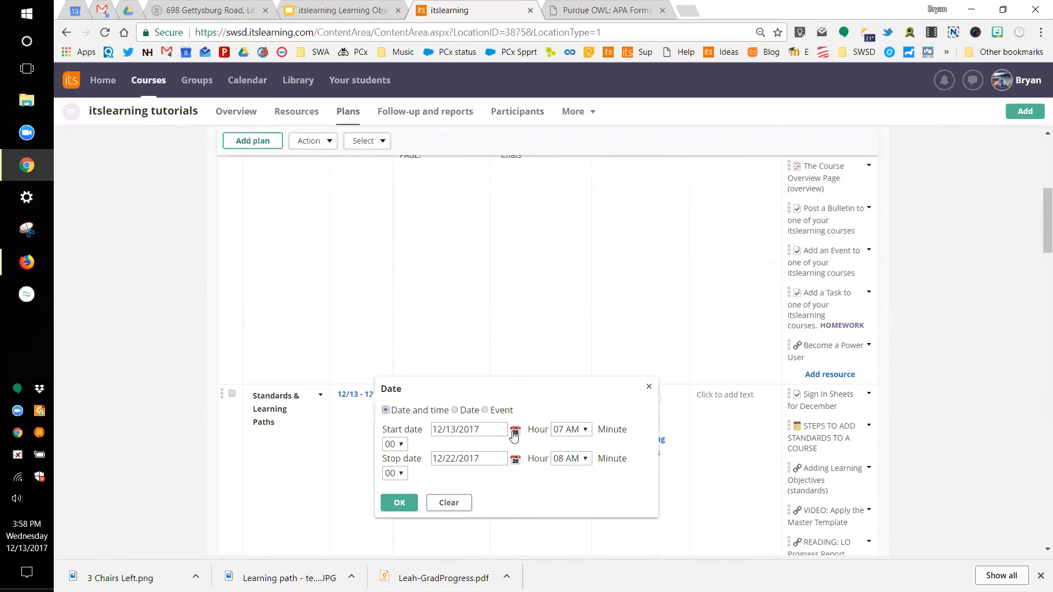
click(515, 433)
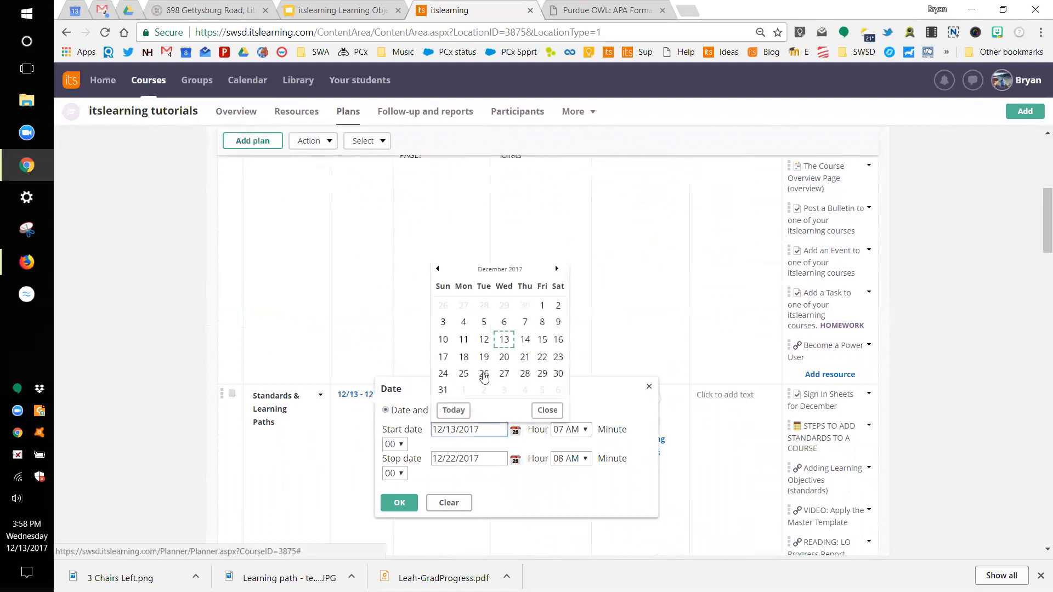
click(556, 269)
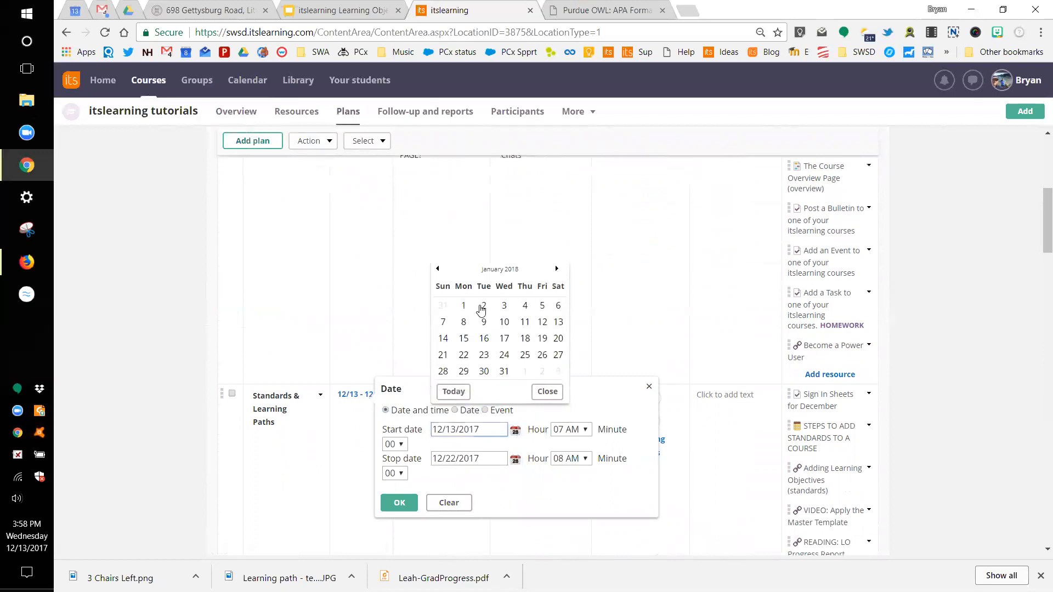
click(483, 306)
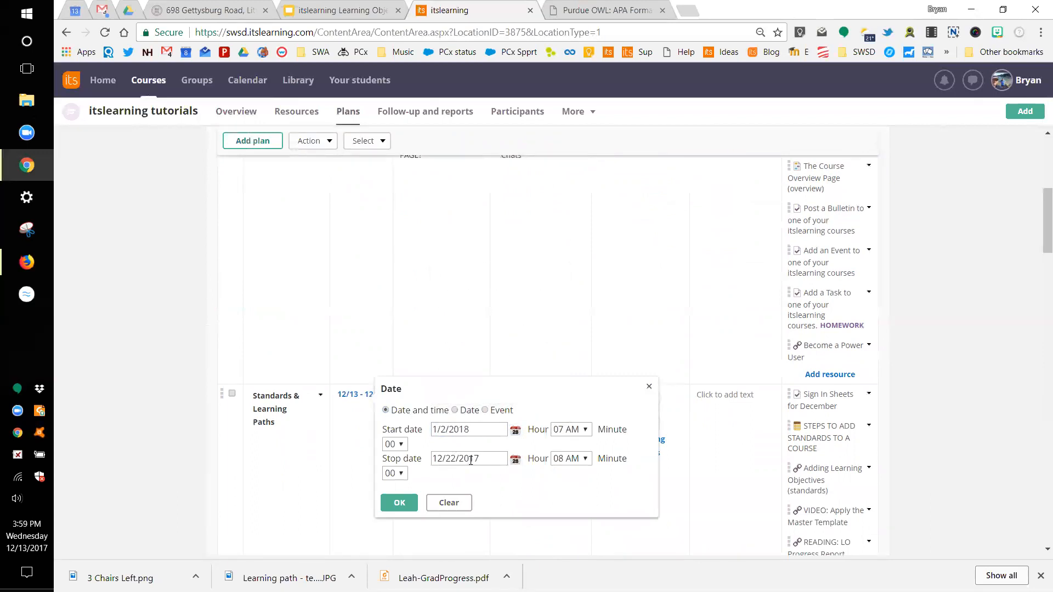
click(513, 464)
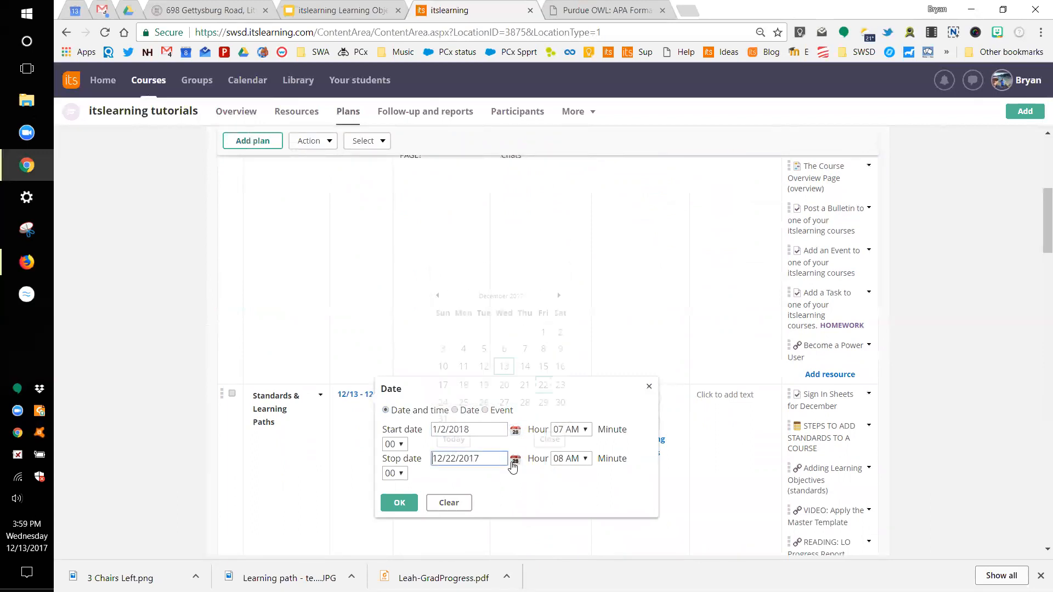
click(557, 296)
click(525, 333)
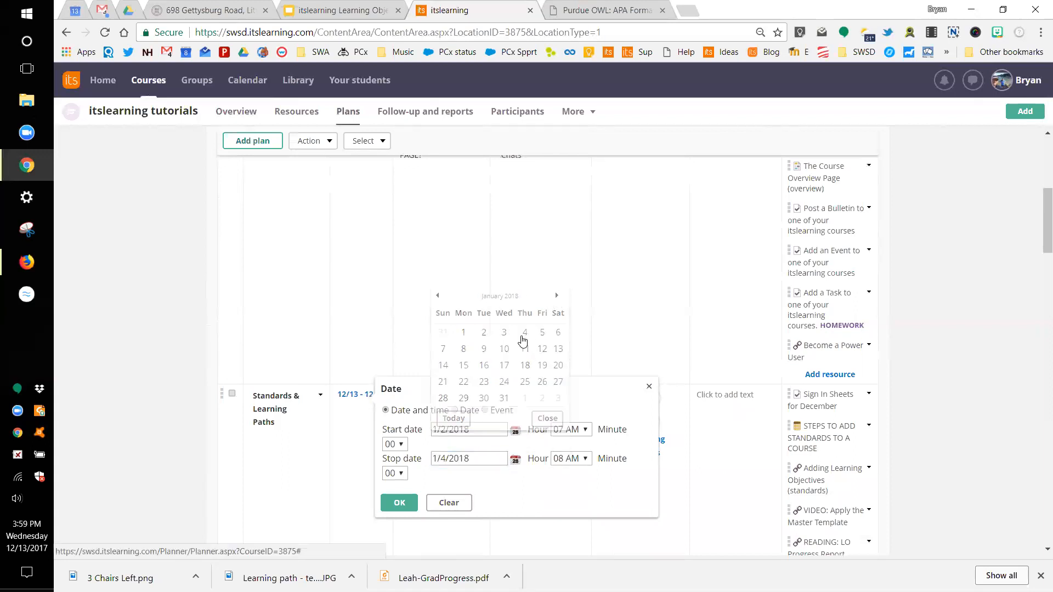
click(401, 503)
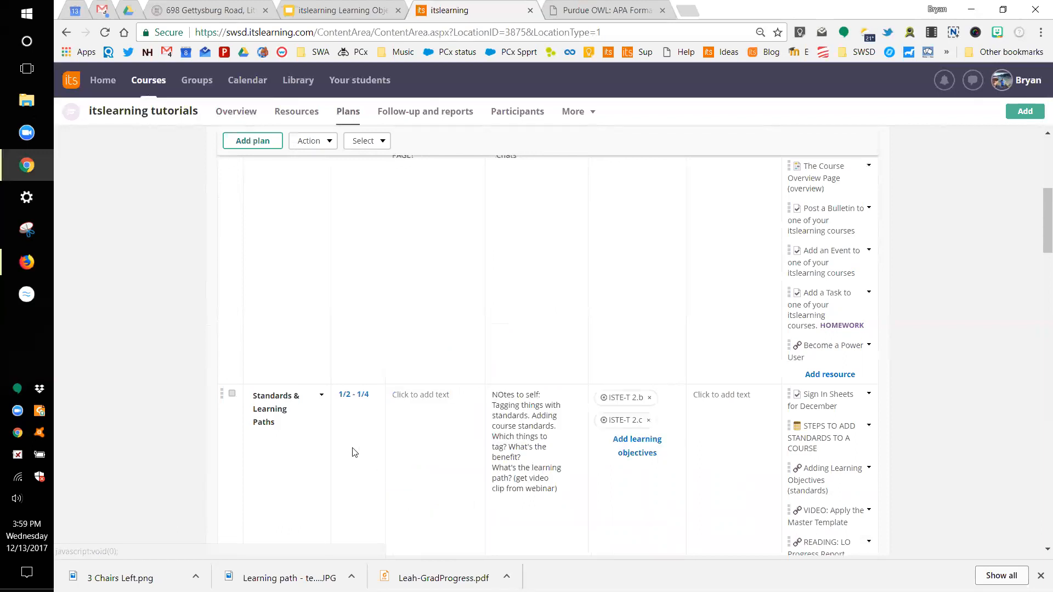
Step: Clear both the start and stop dates from that plan
click(360, 399)
click(432, 500)
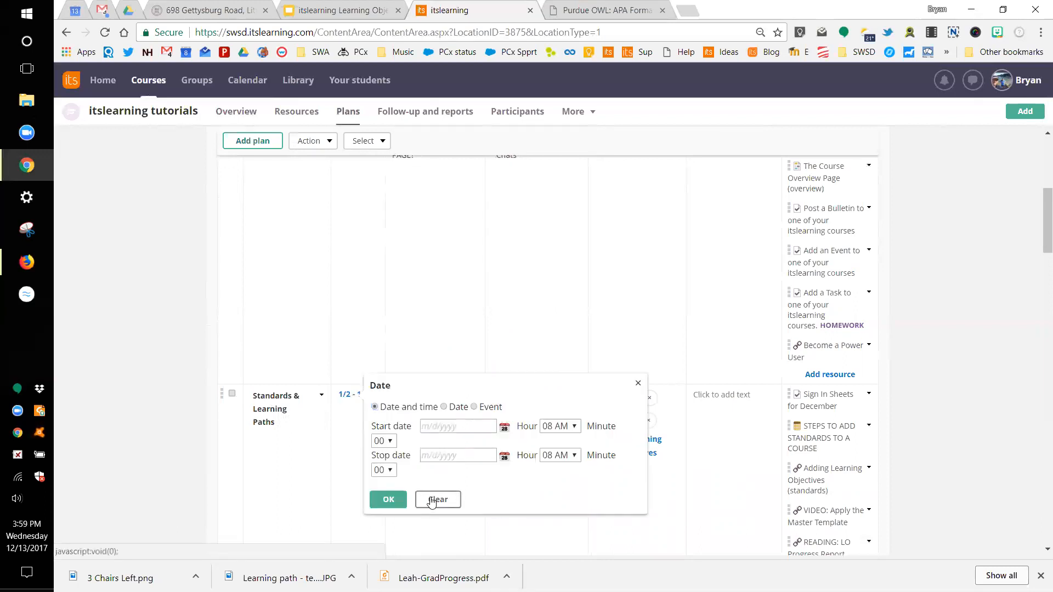
click(388, 499)
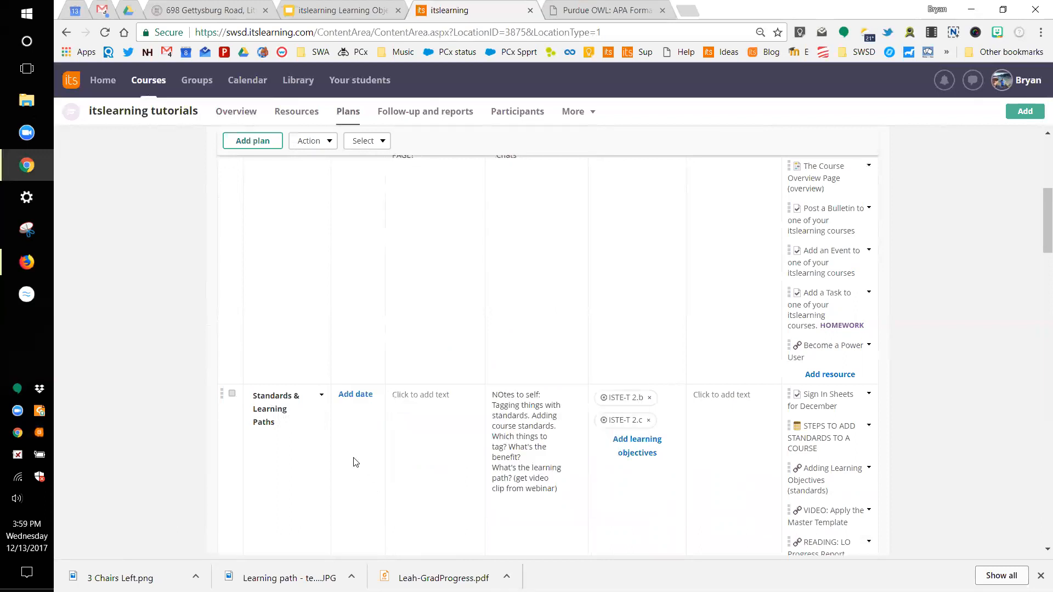
scroll(354, 463, up, 6)
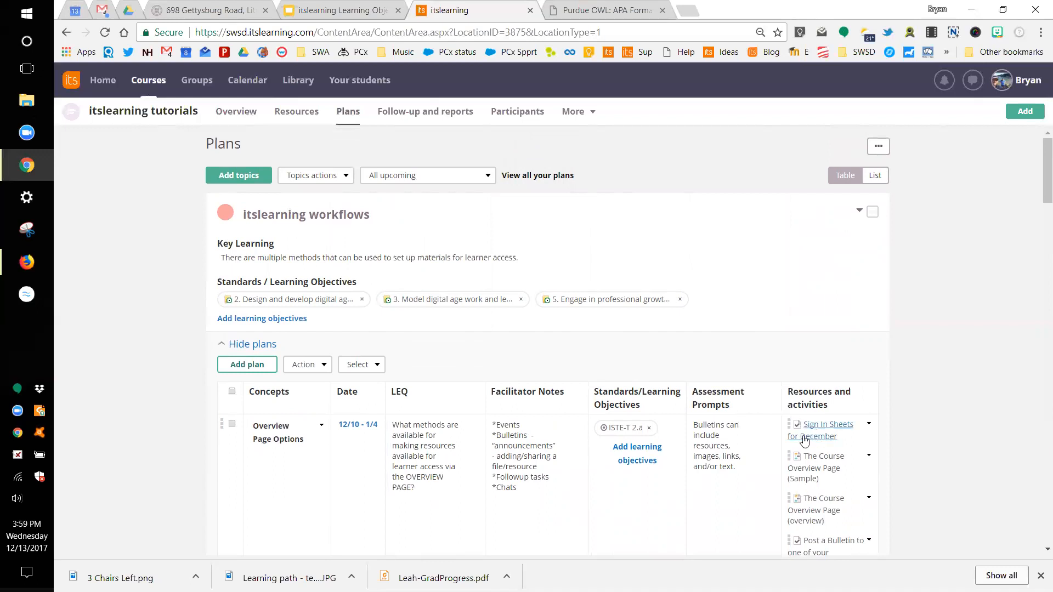
scroll(811, 537, down, 1)
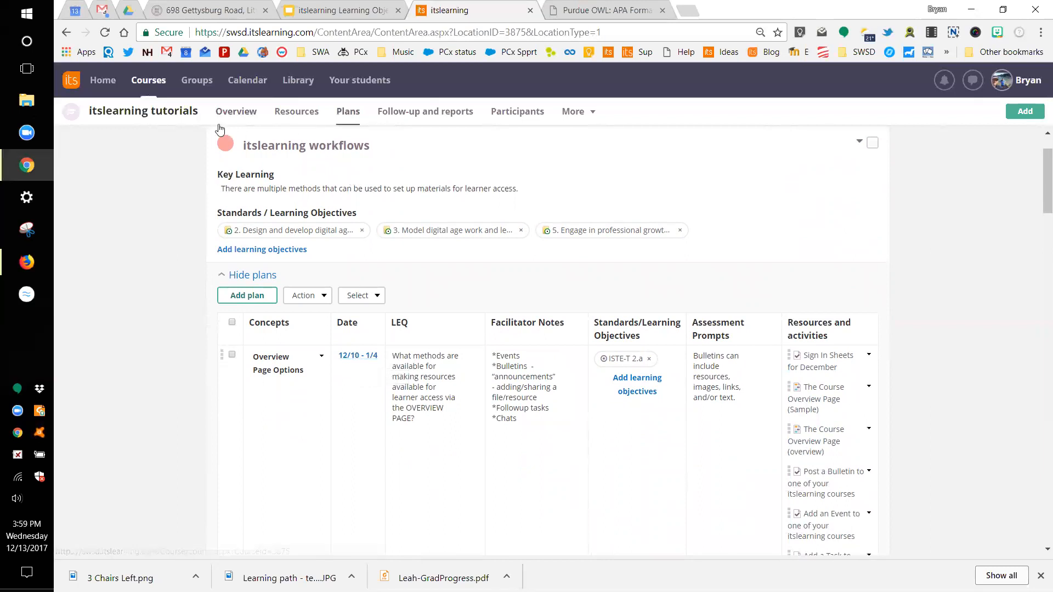
click(354, 357)
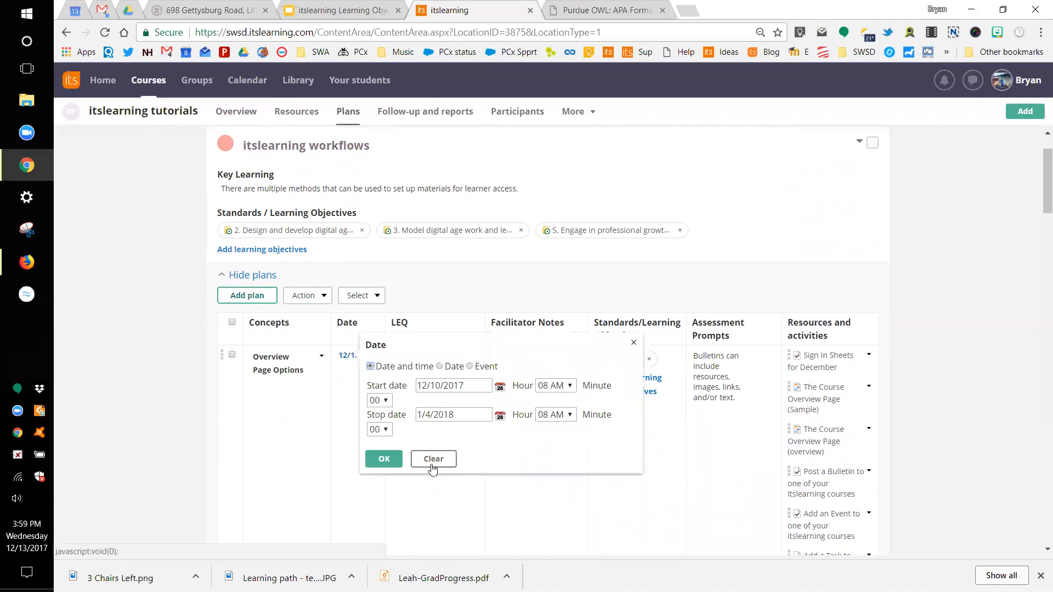
click(384, 461)
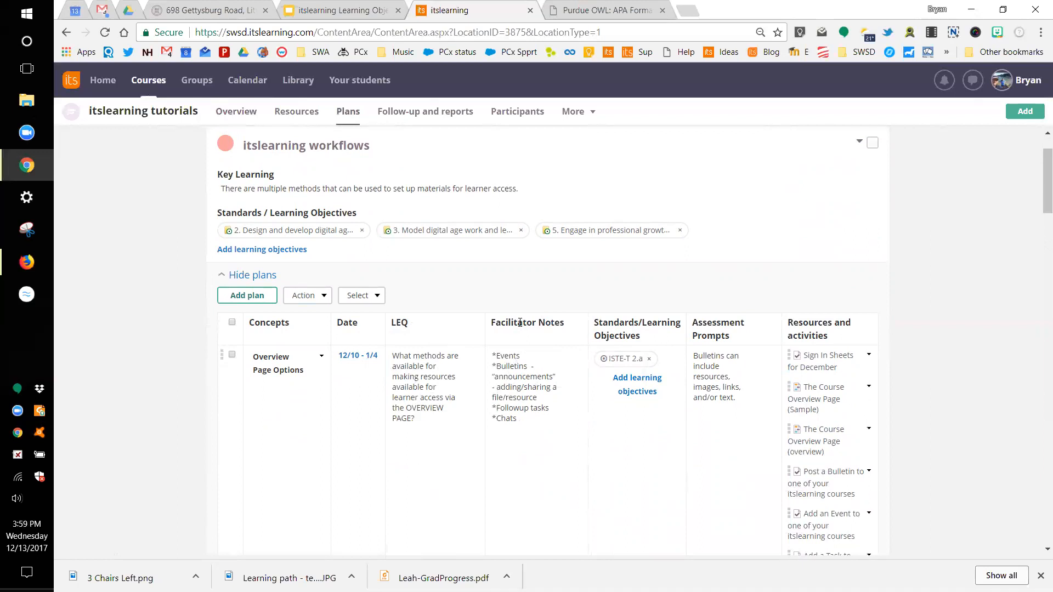
click(233, 115)
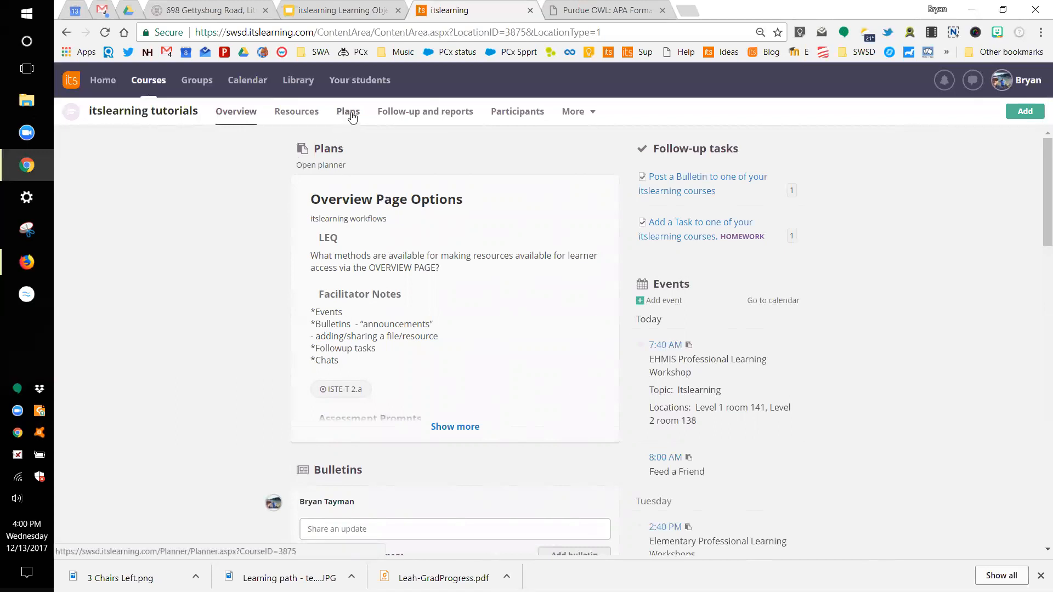
click(352, 117)
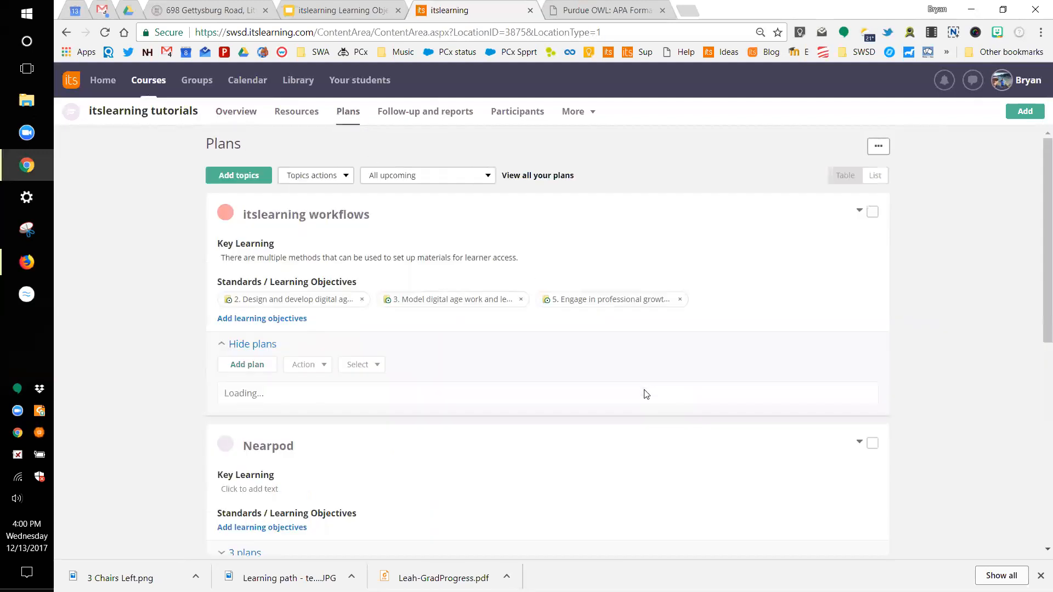
click(878, 147)
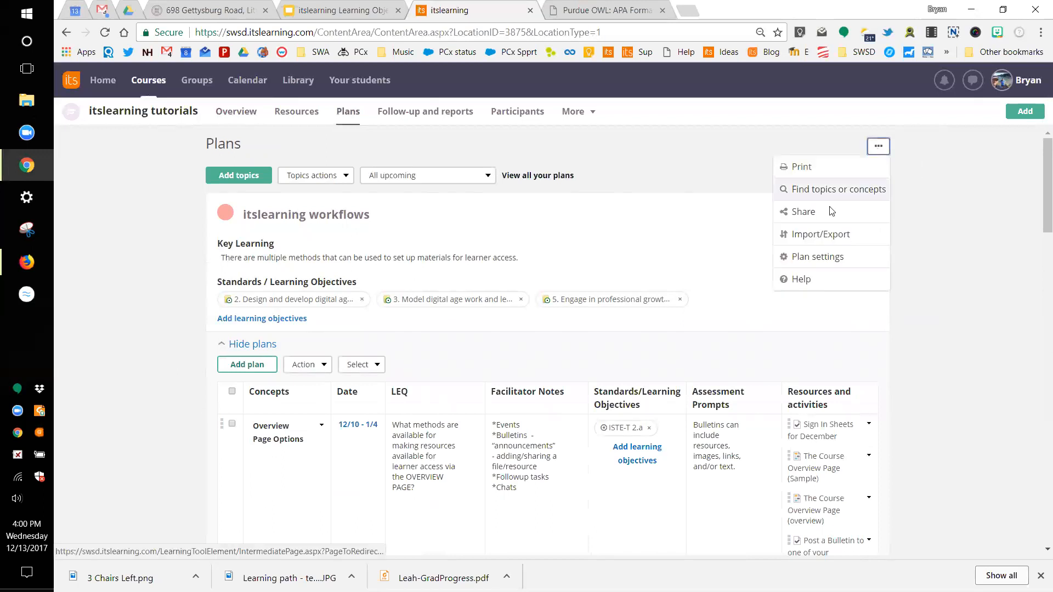
click(816, 258)
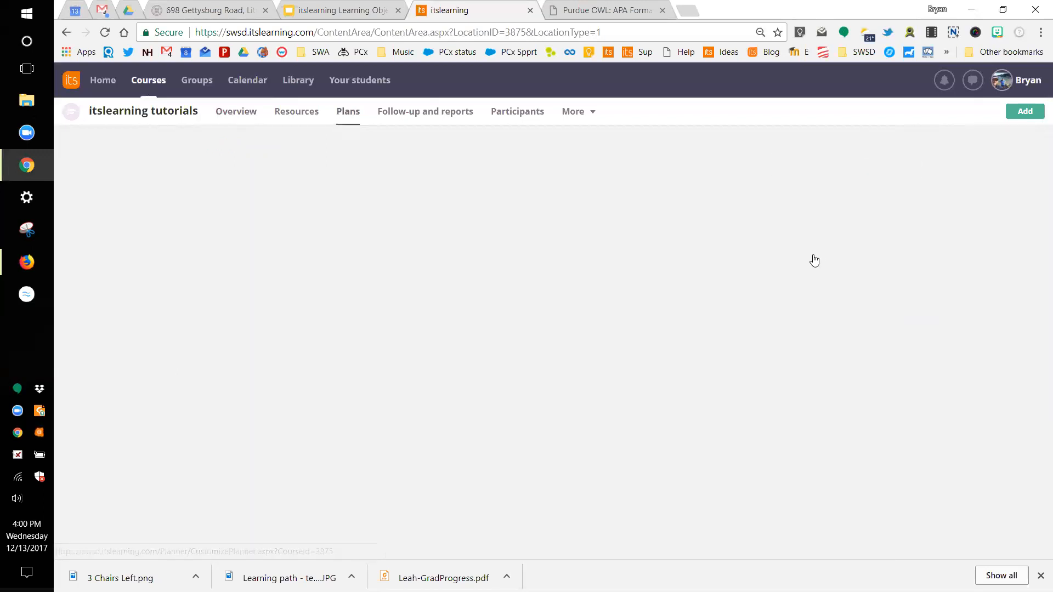
scroll(496, 347, down, 3)
scroll(496, 347, down, 1)
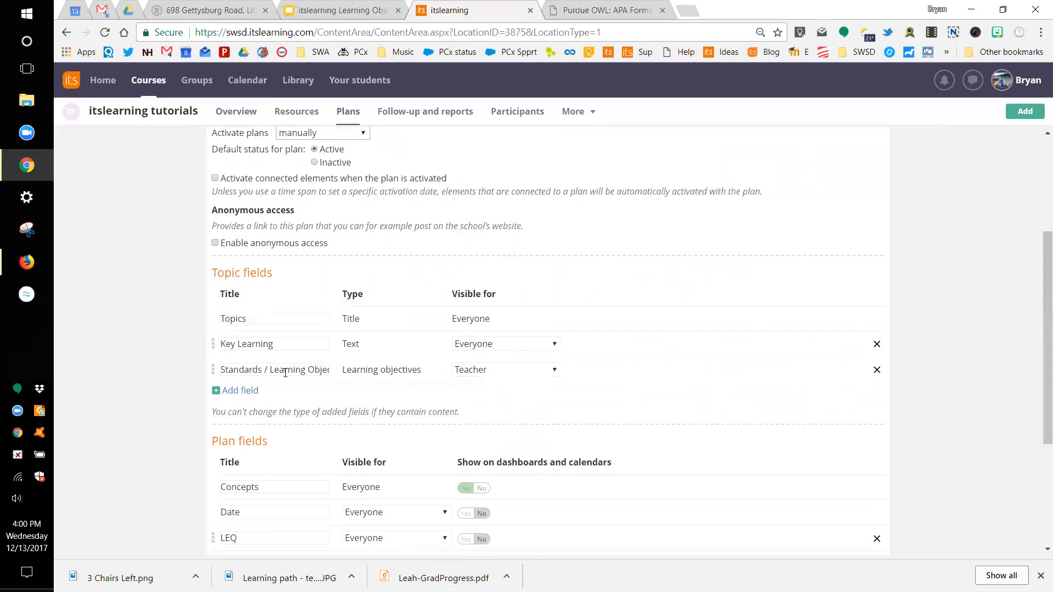
scroll(285, 373, down, 2)
scroll(305, 429, down, 2)
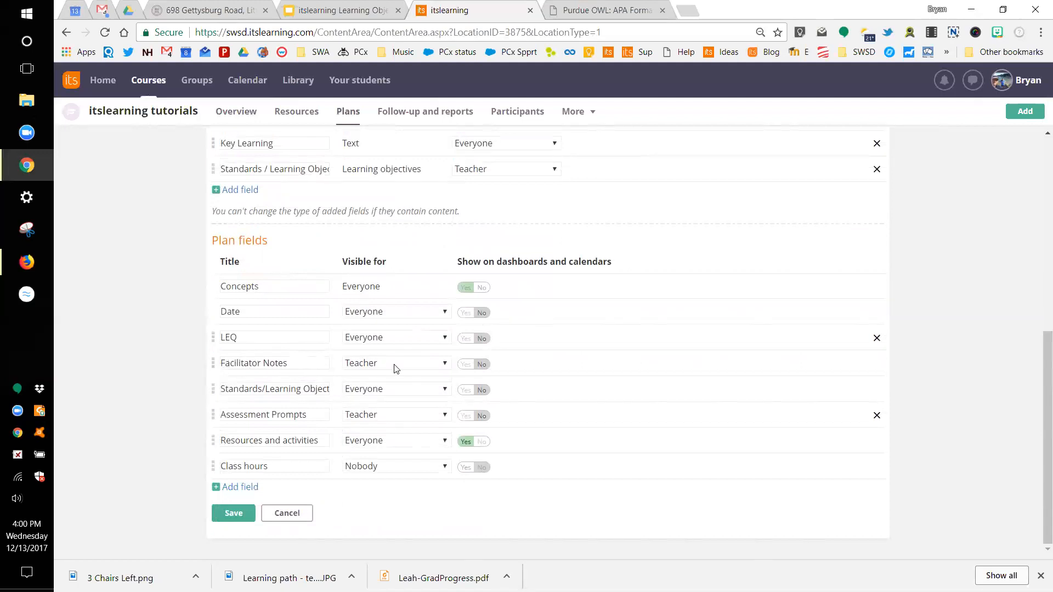
click(445, 364)
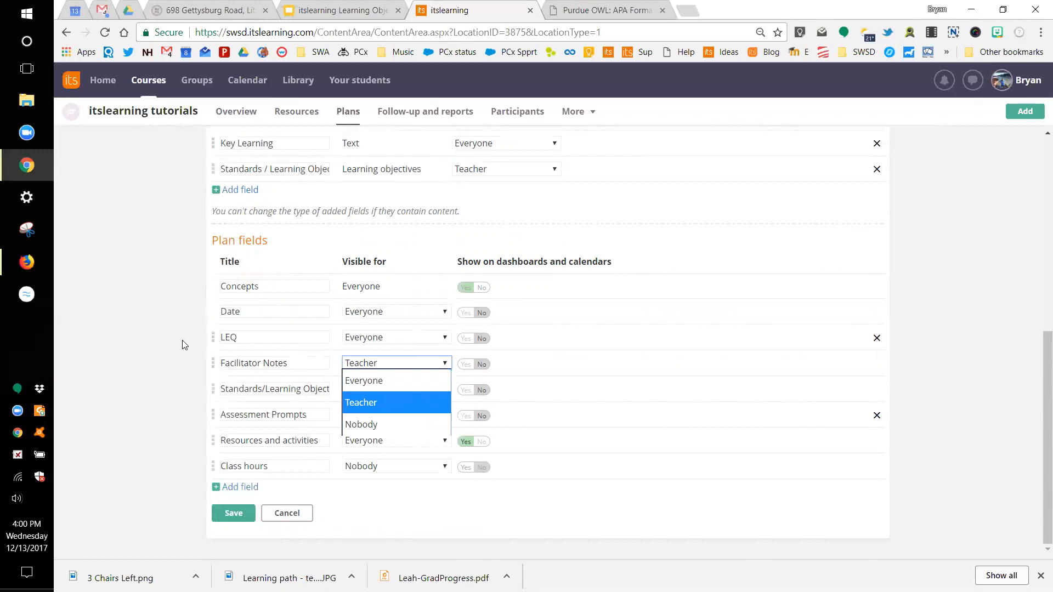
click(357, 365)
click(289, 515)
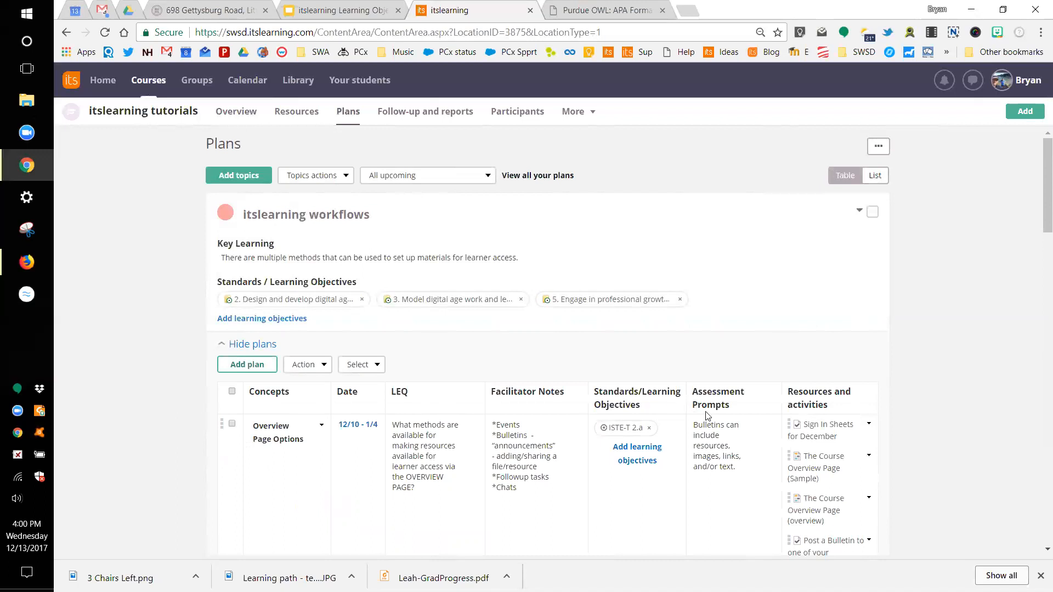
Step: Drag The Course Overview Page (overview) above the (Sample) page, keeping Post a Bulletin below them
scroll(708, 416, down, 2)
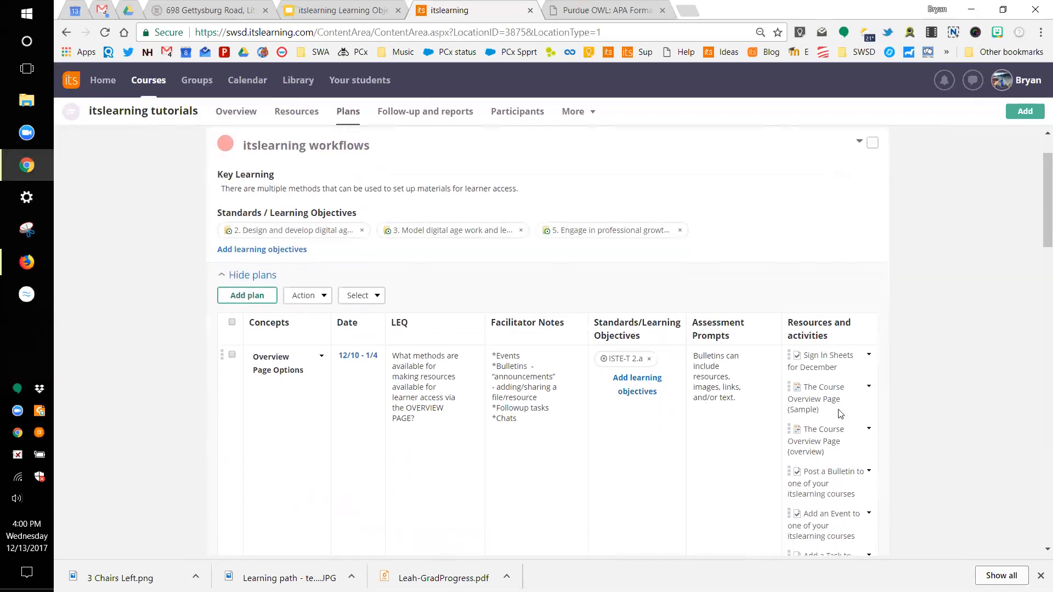
scroll(837, 384, down, 2)
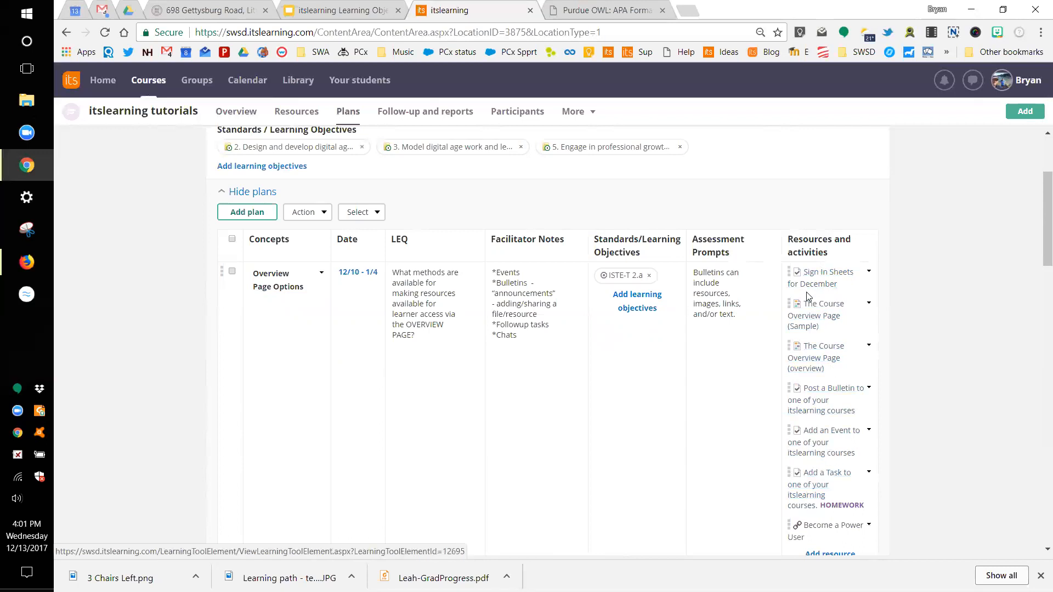
drag(791, 304, 794, 357)
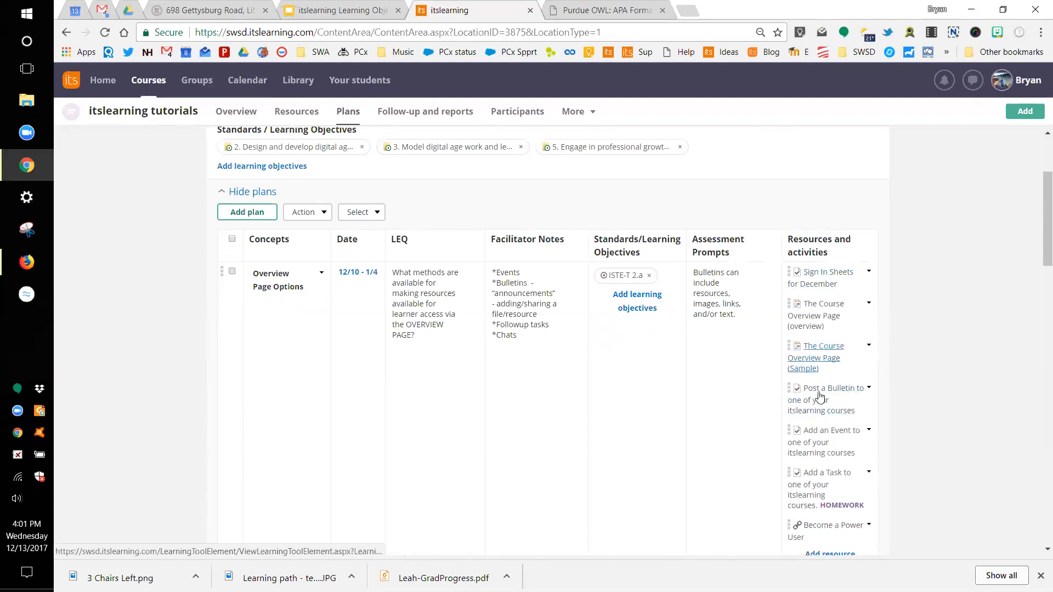
drag(791, 389, 790, 347)
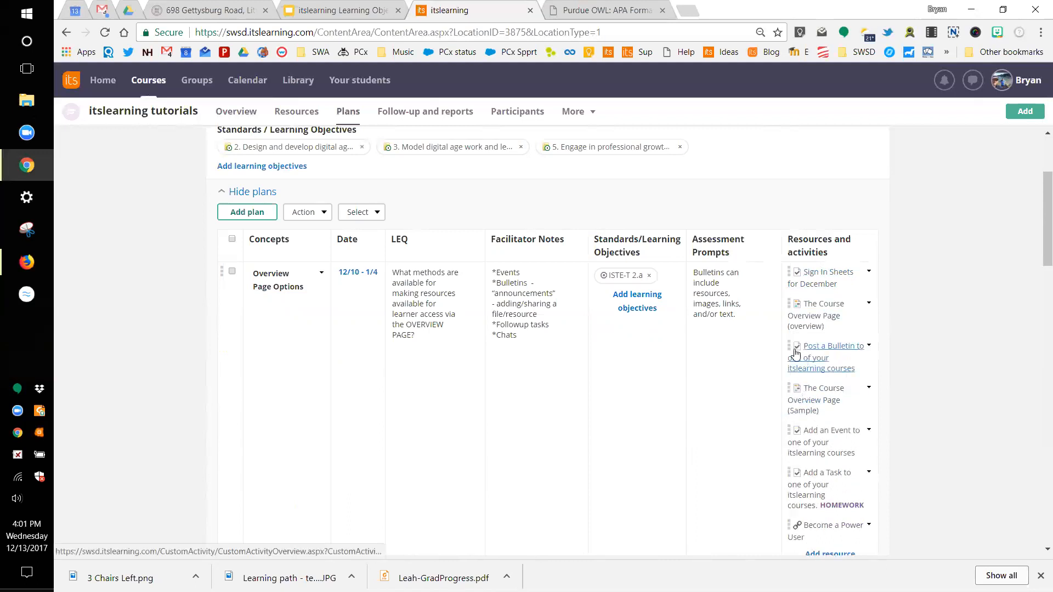
drag(788, 372, 790, 388)
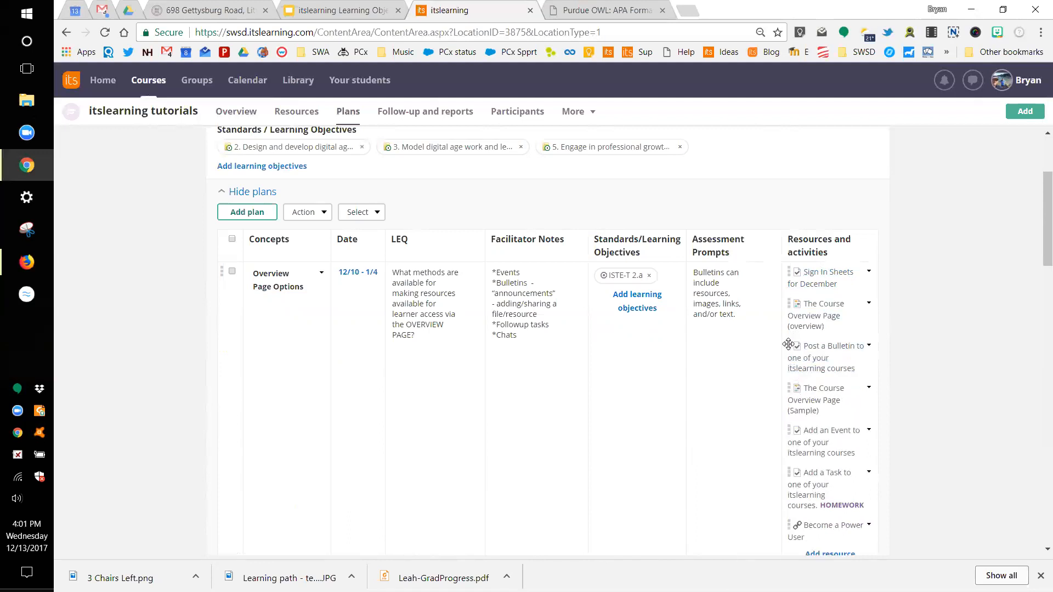
drag(788, 349, 789, 405)
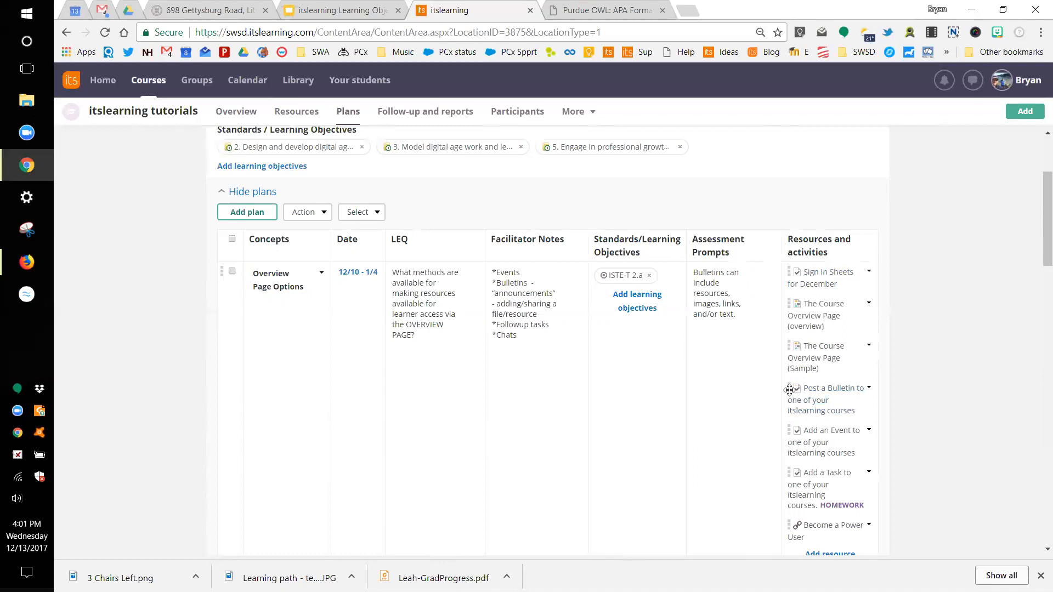
scroll(794, 391, down, 1)
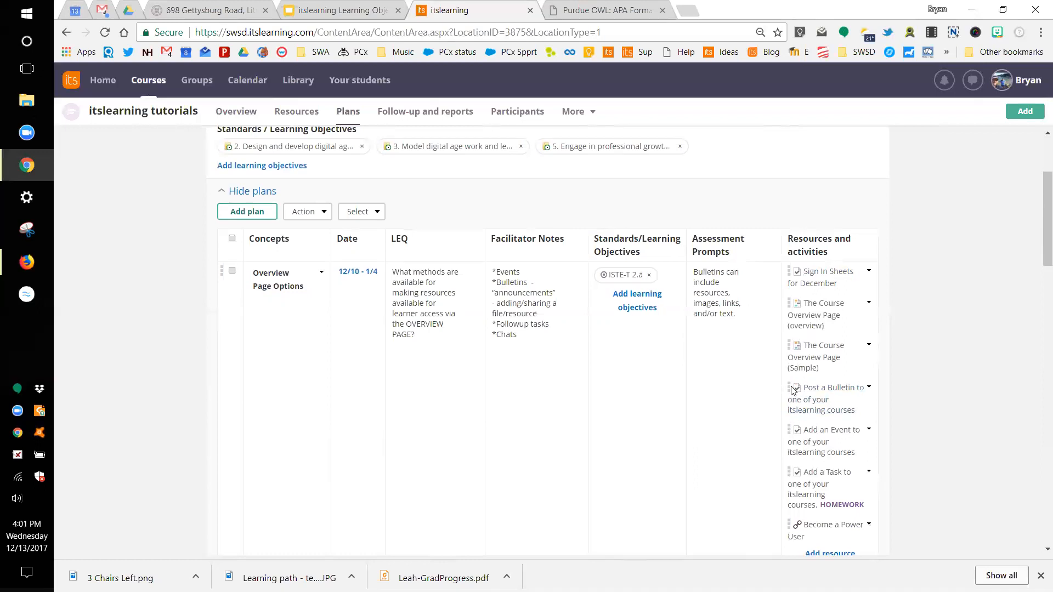
scroll(793, 391, down, 1)
scroll(794, 391, up, 1)
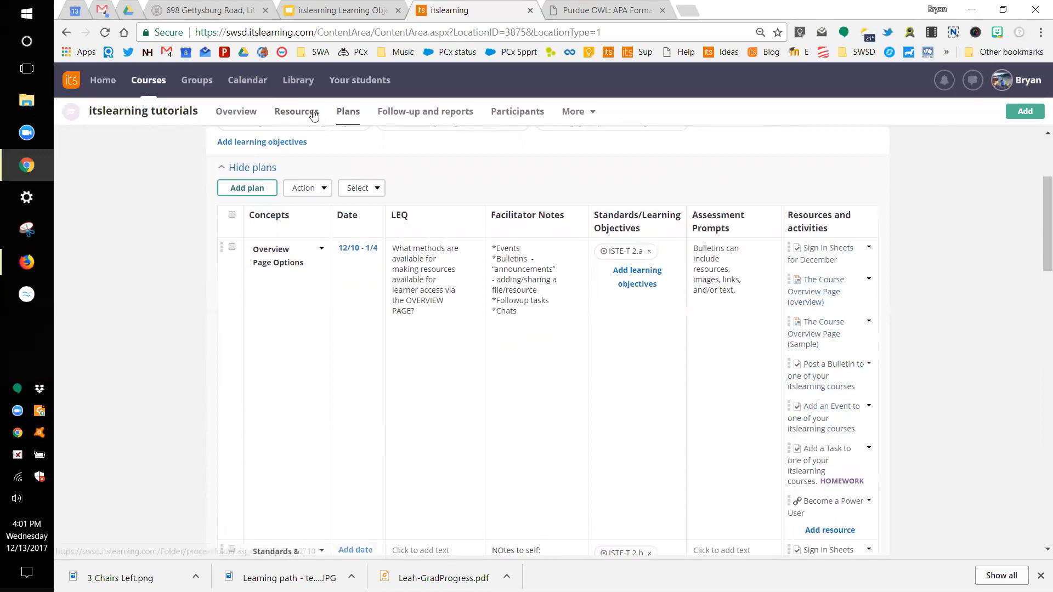
click(238, 117)
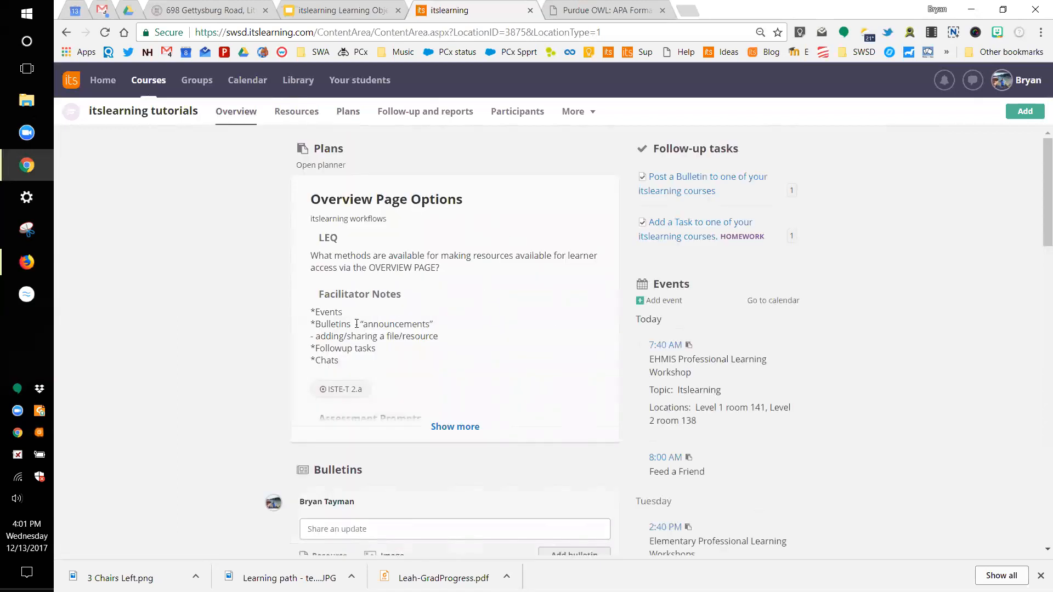
click(447, 426)
scroll(448, 431, down, 2)
scroll(448, 432, down, 4)
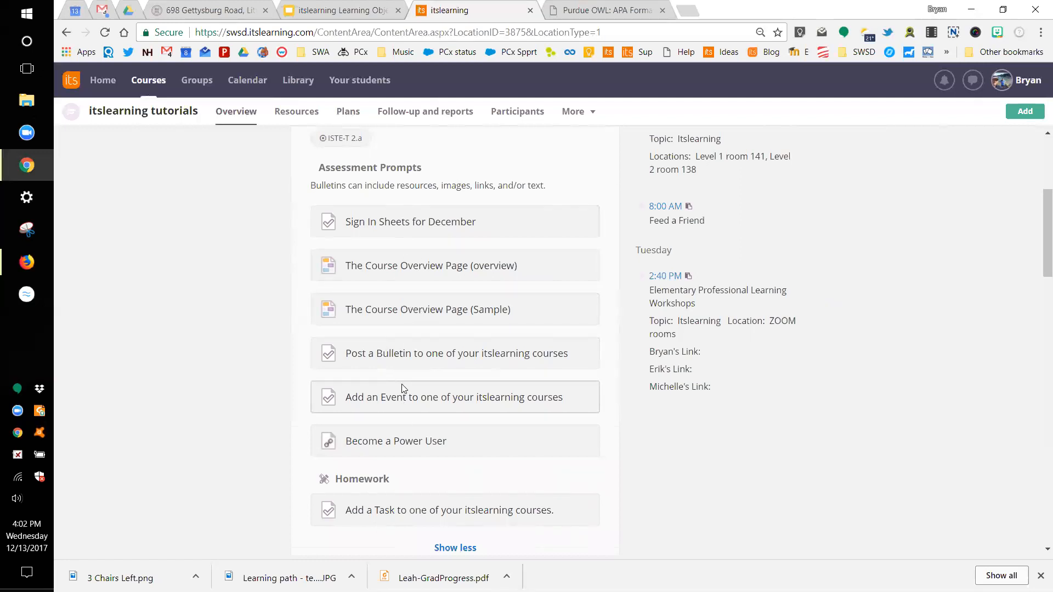
click(353, 118)
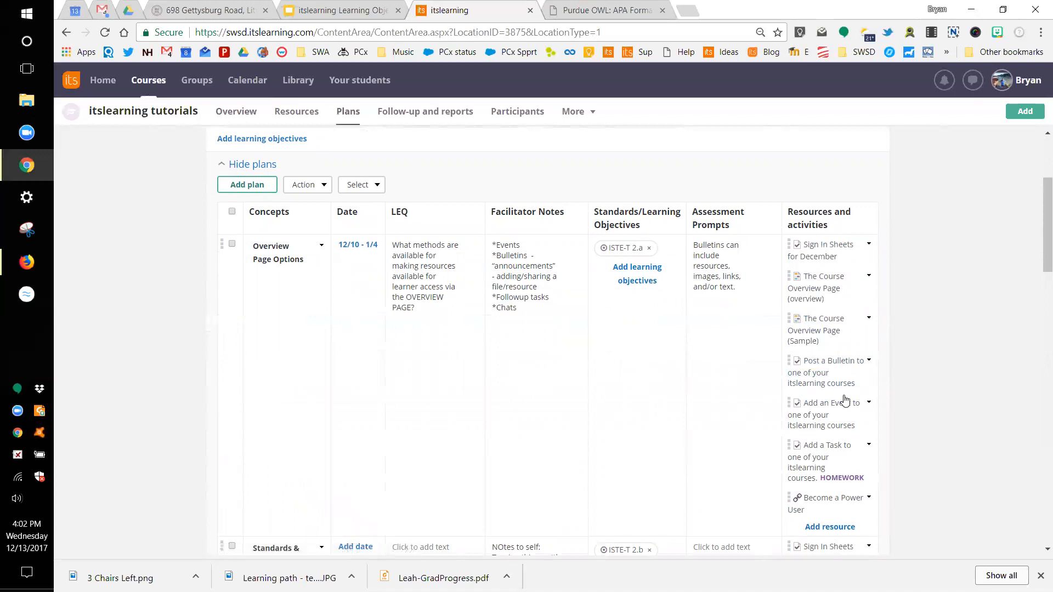
scroll(845, 399, up, 3)
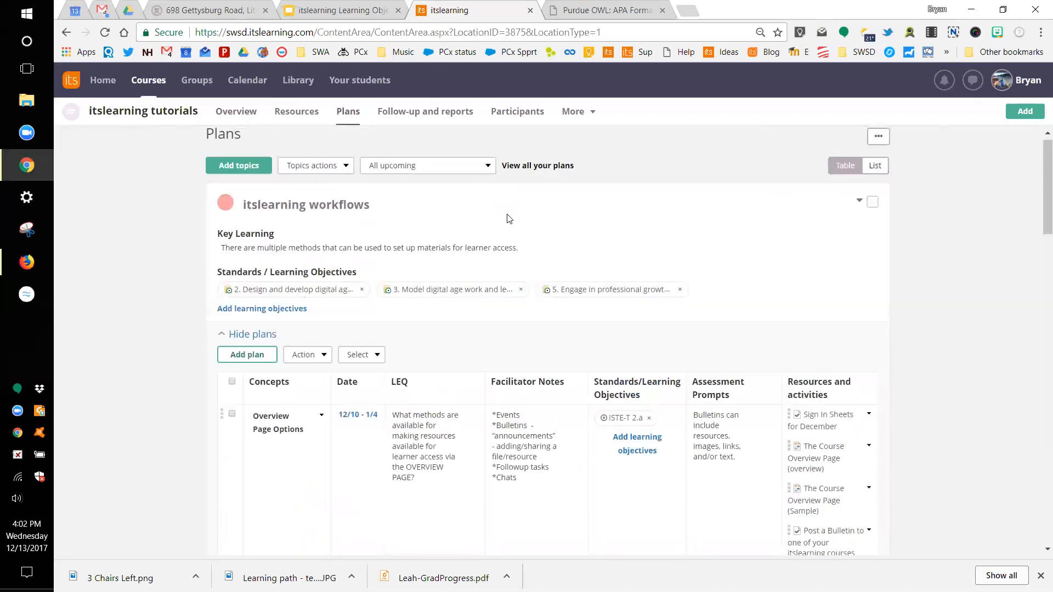
Step: Return to the course overview and scroll down to the Bulletins section
click(234, 112)
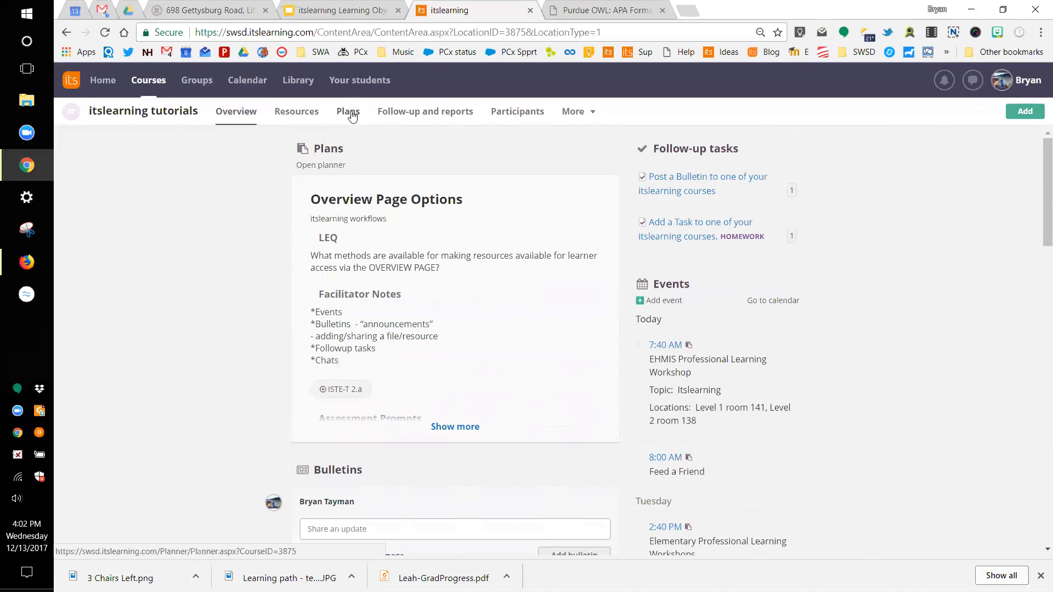
scroll(316, 289, down, 3)
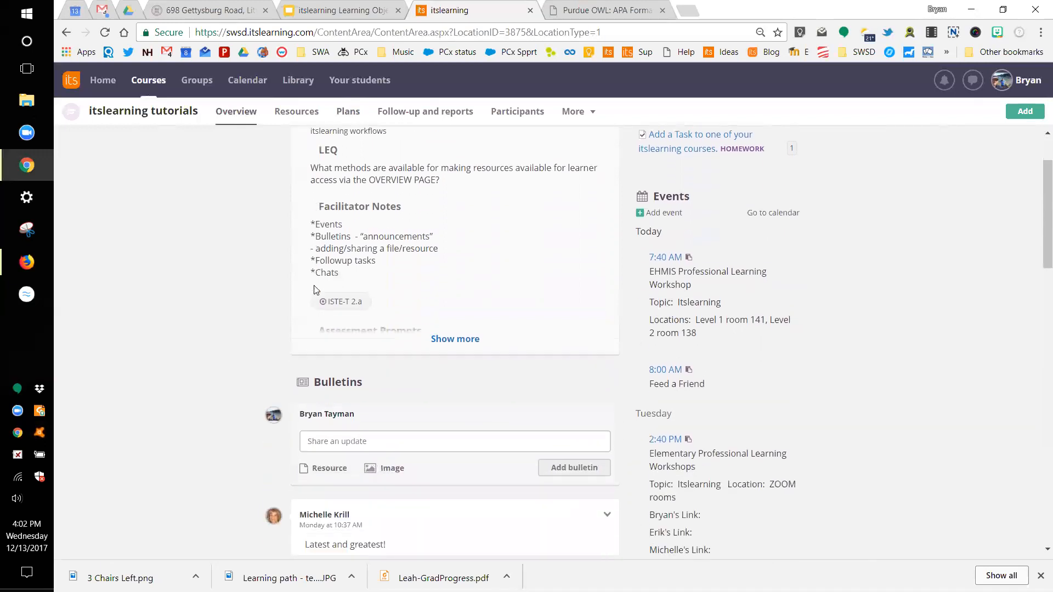
scroll(329, 285, down, 1)
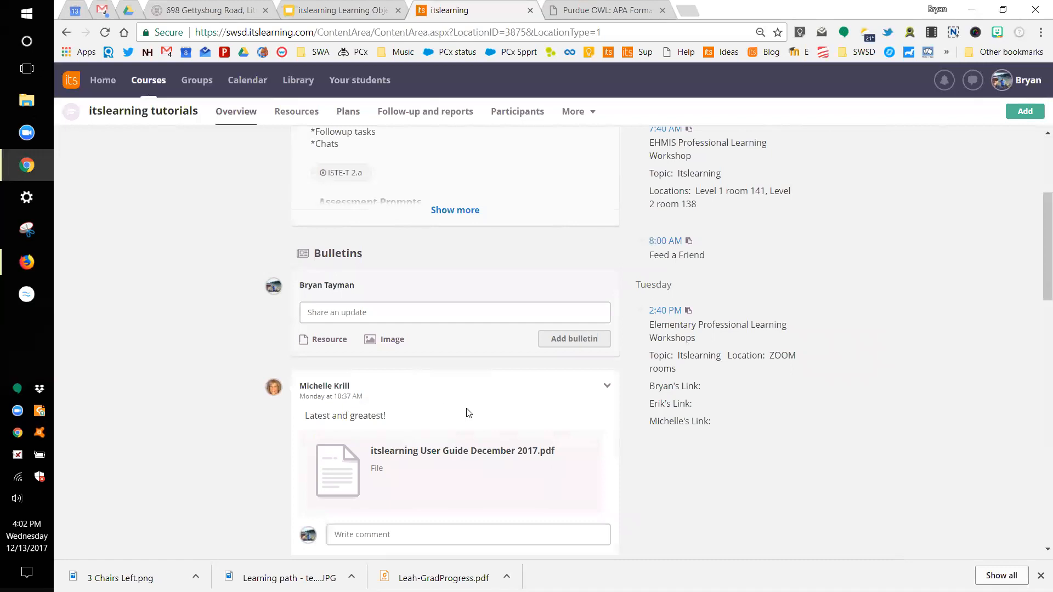
scroll(469, 413, down, 1)
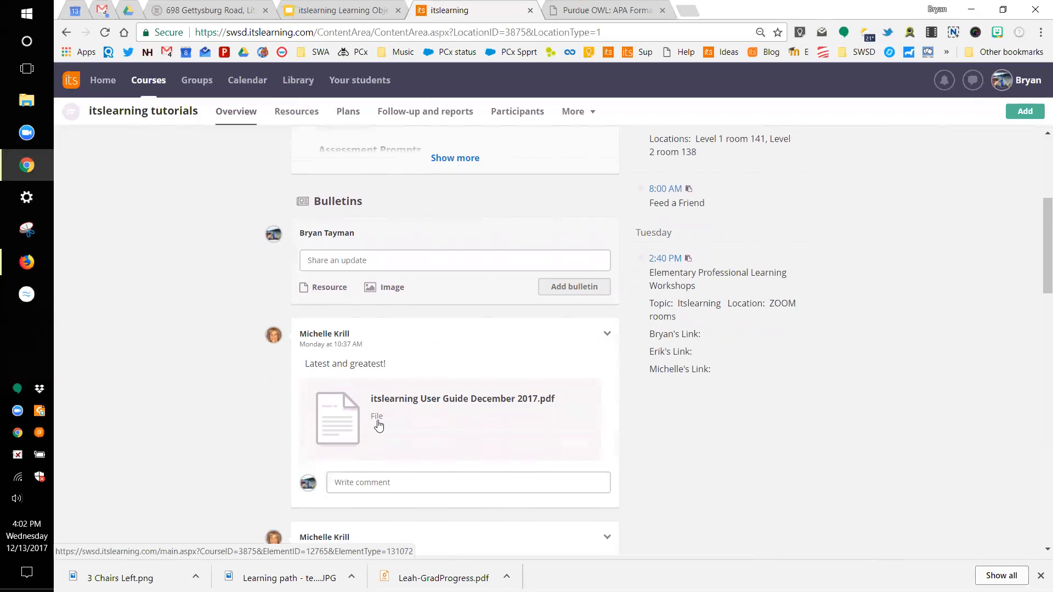
Step: Post a 'Good Morning!' bulletin and start a second one reading 'Don't forget to check'
click(329, 263)
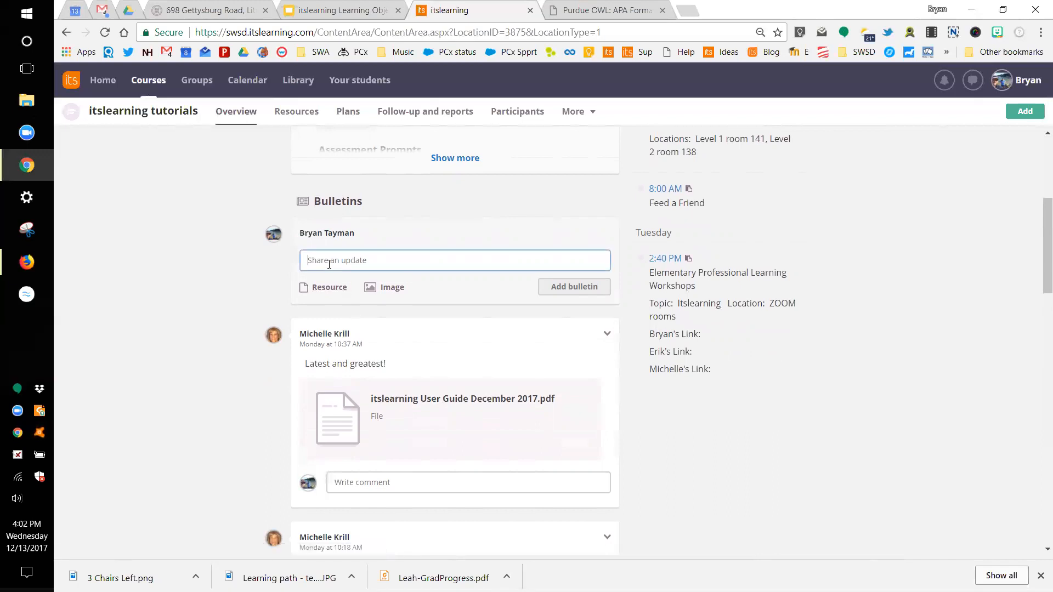
text(Good Morning!)
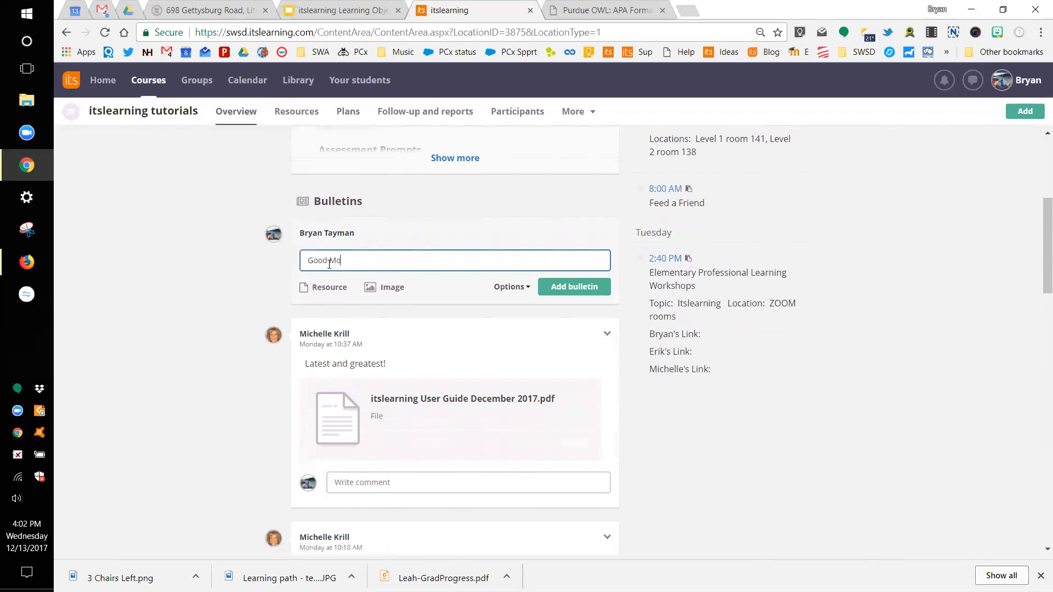
click(572, 287)
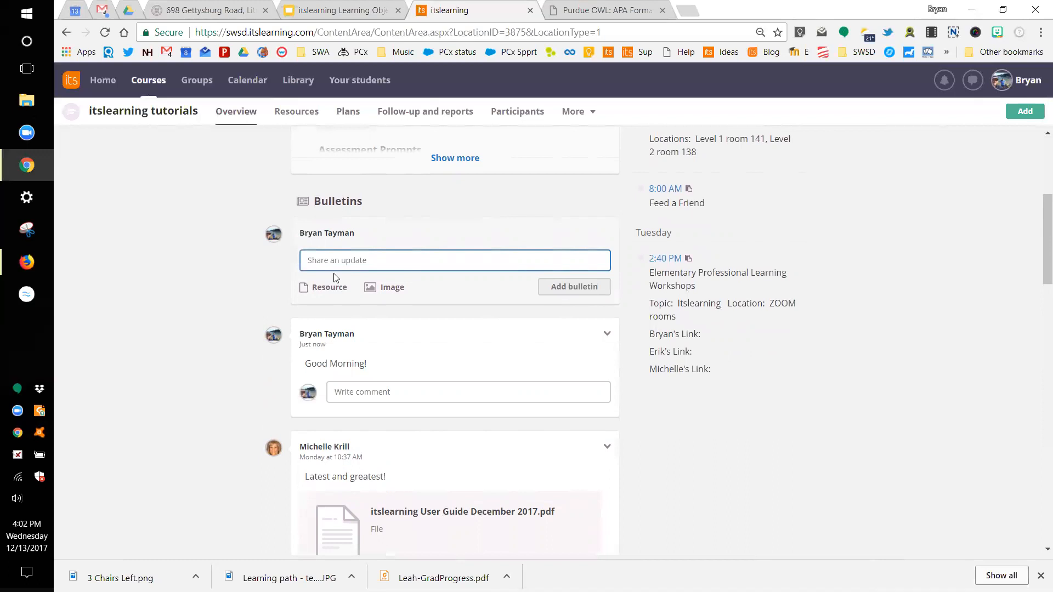
text(Don't forg)
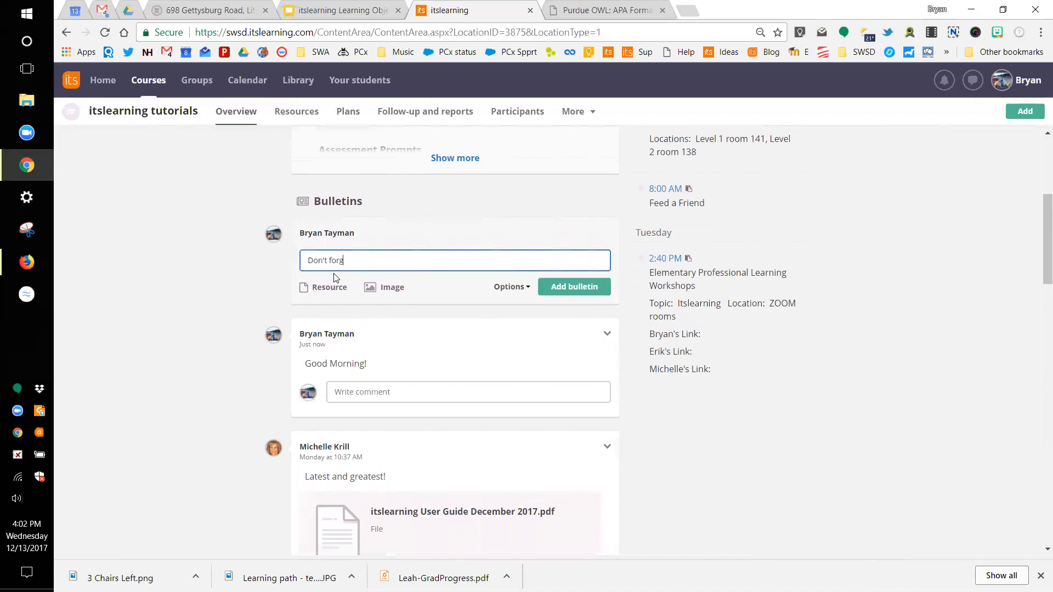
text(et to check out the user guide.)
Step: Attach itslearning User Guide December 2017.pdf to the user-guide bulletin and post it
click(329, 287)
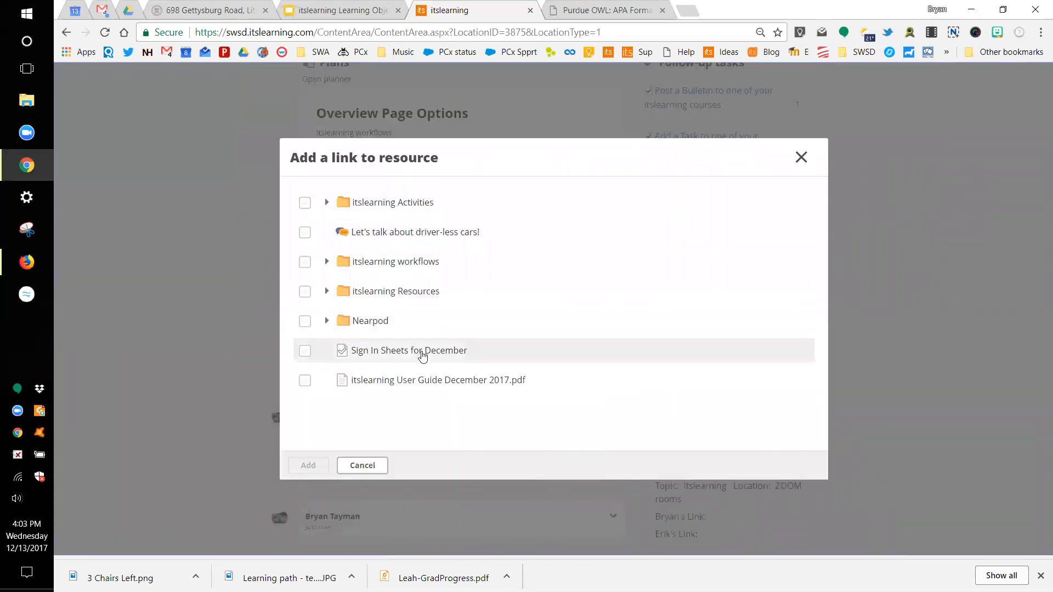
click(425, 382)
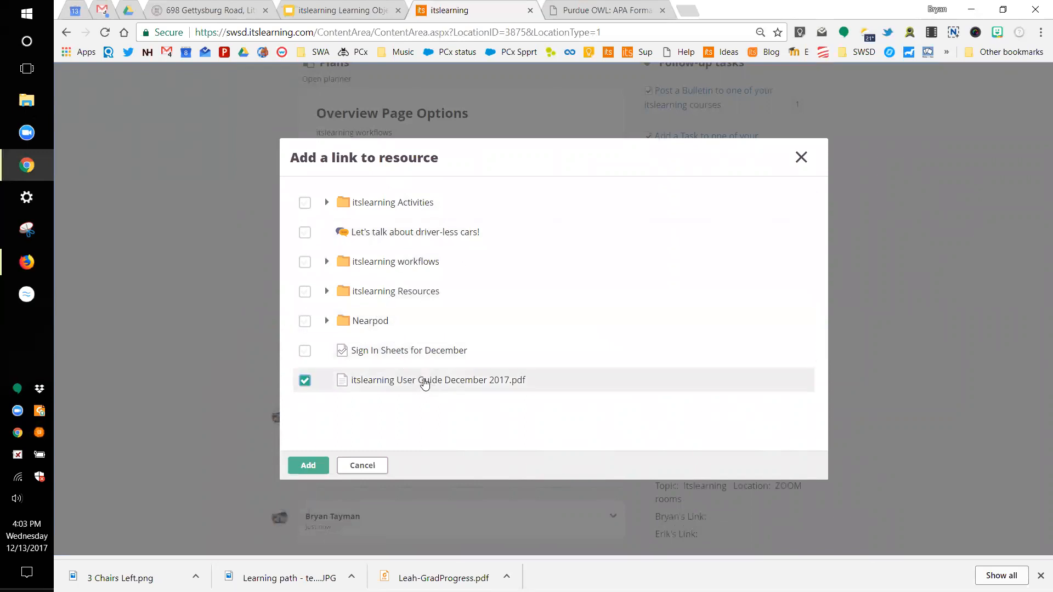
click(308, 466)
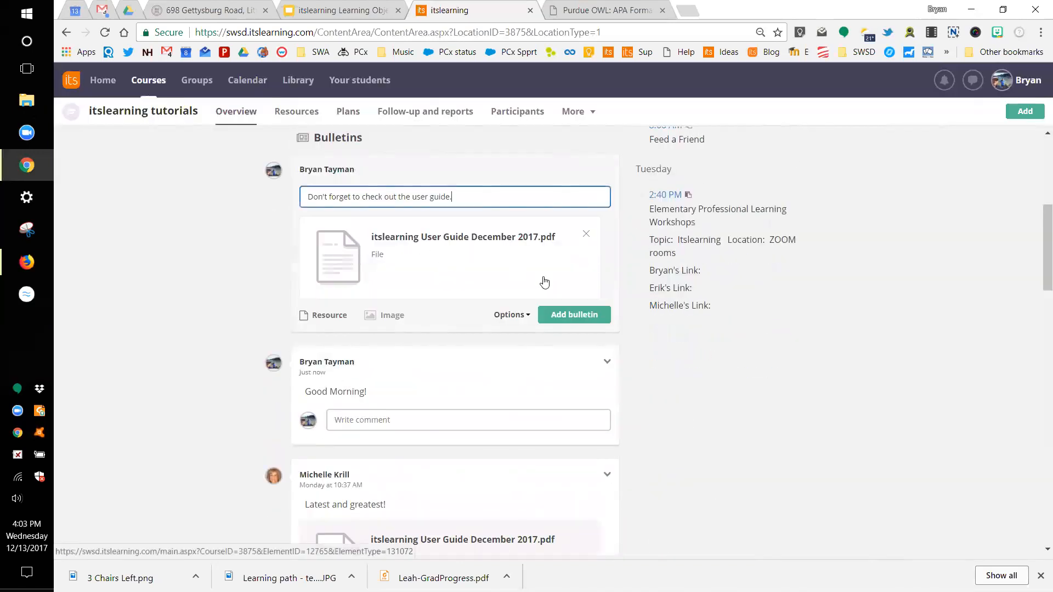
click(572, 315)
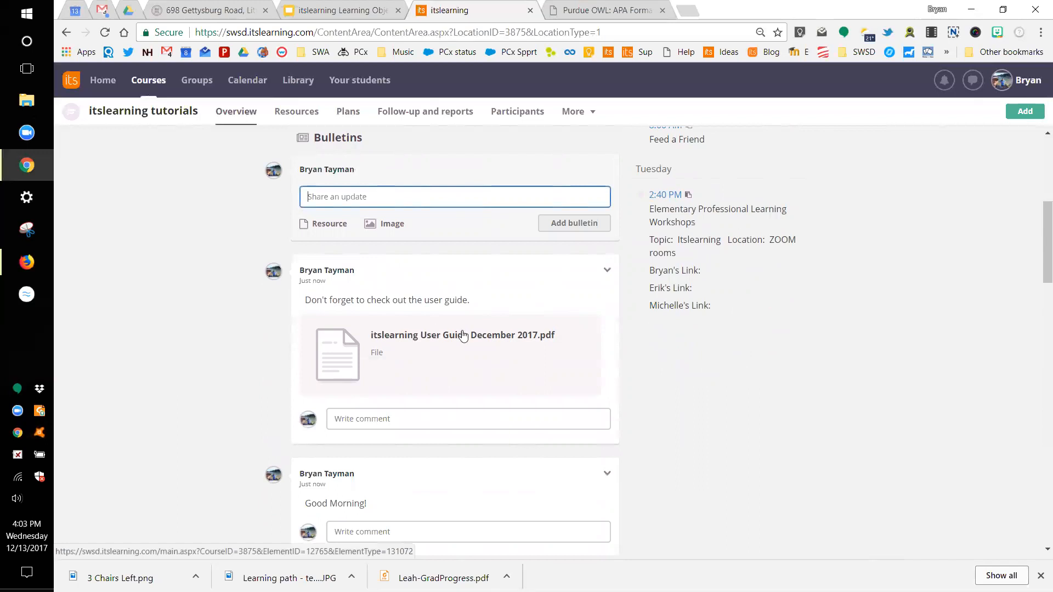
click(297, 113)
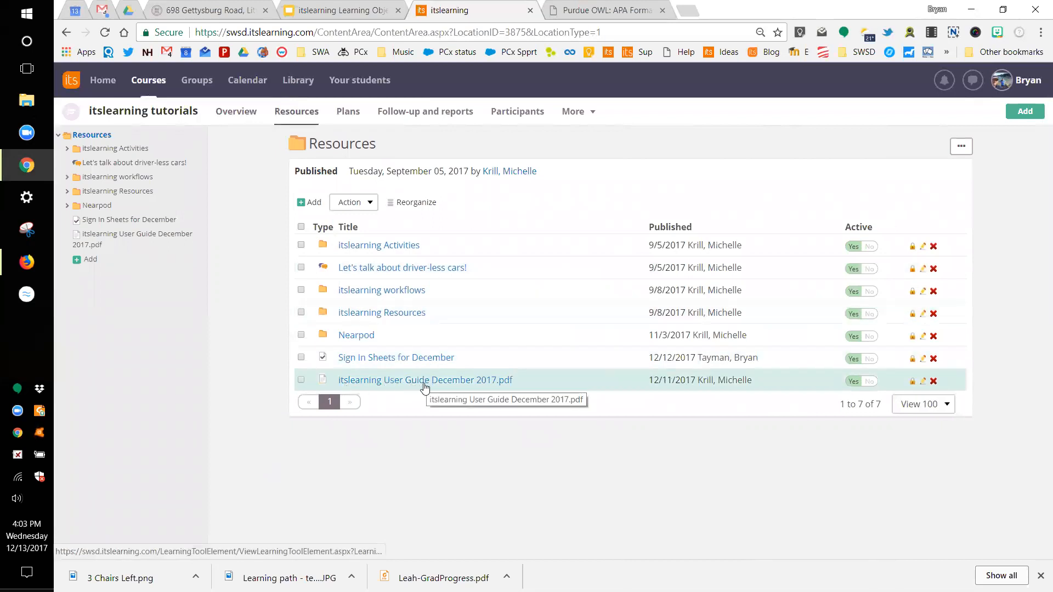
click(350, 112)
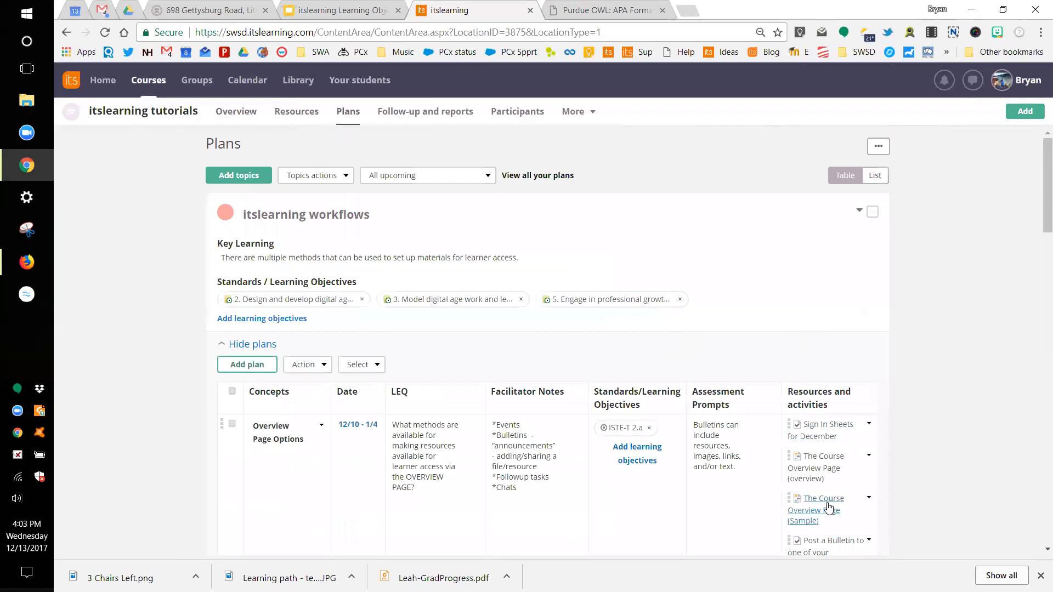
scroll(825, 404, down, 3)
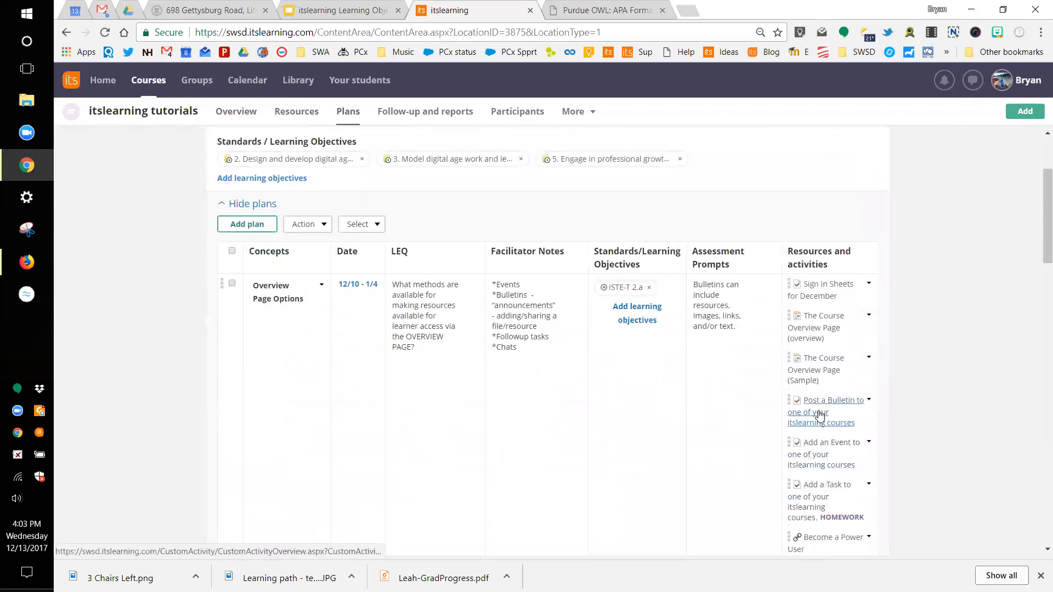
scroll(822, 412, down, 5)
scroll(822, 415, down, 1)
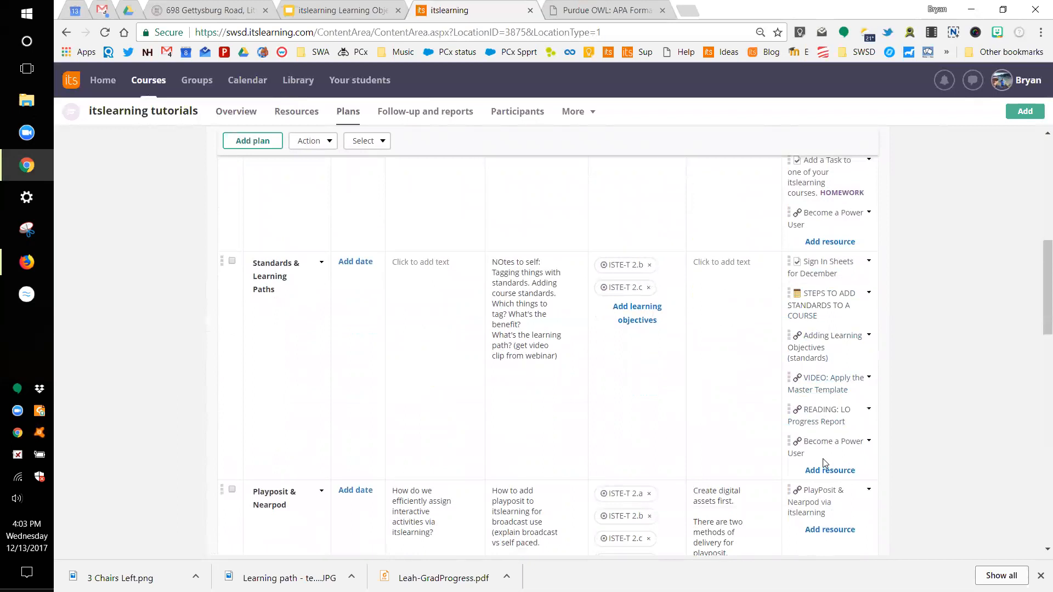
scroll(823, 459, up, 5)
click(244, 116)
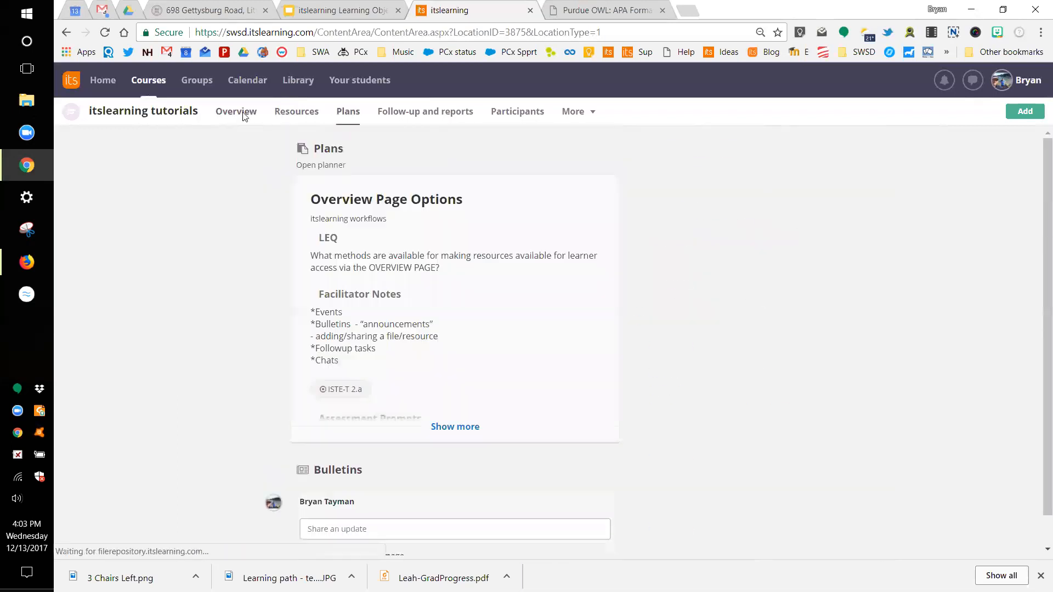
Step: Start a draft bulletin reading 'jksdf' and look at its extra options
scroll(268, 366, down, 4)
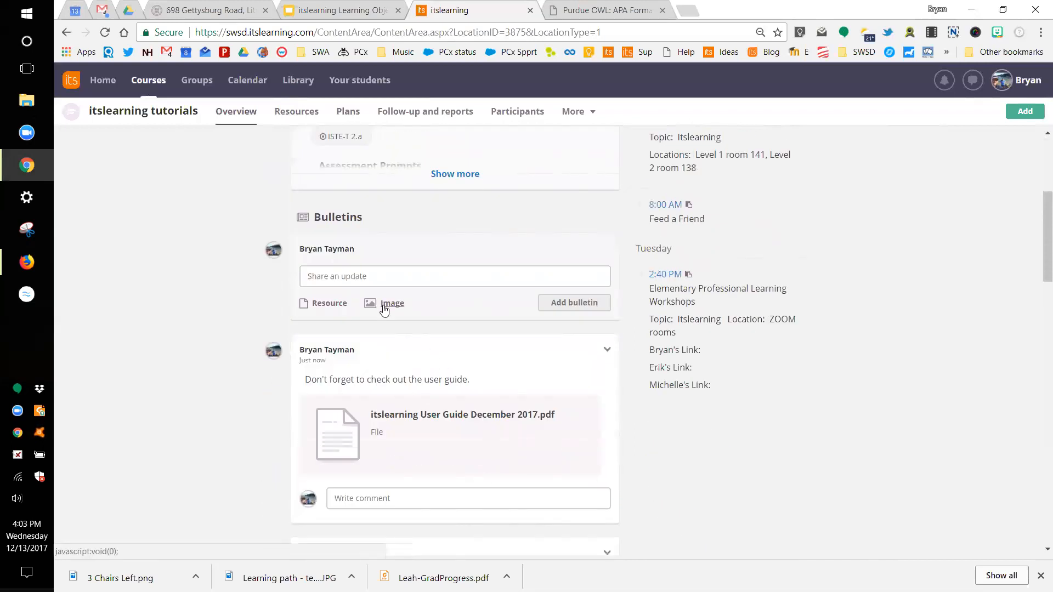
scroll(382, 307, down, 2)
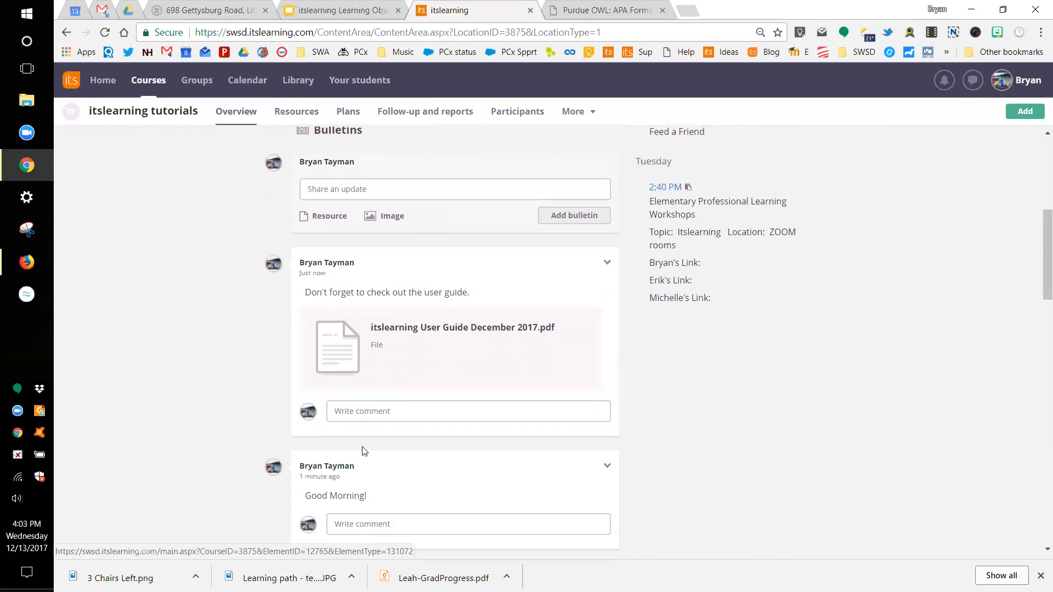
scroll(384, 453, down, 1)
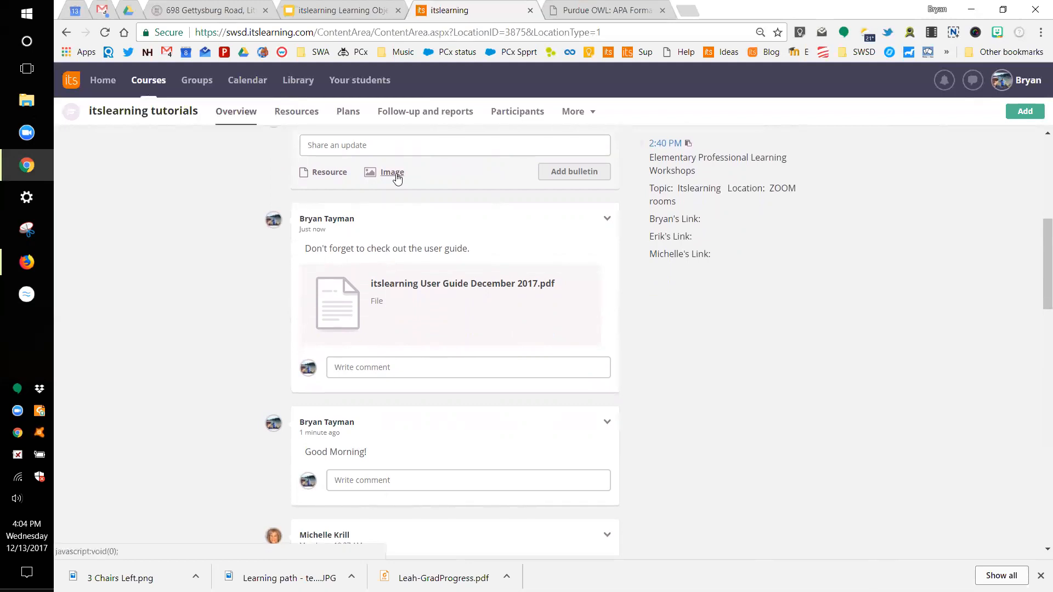
scroll(396, 175, up, 3)
click(416, 278)
text(jksdf)
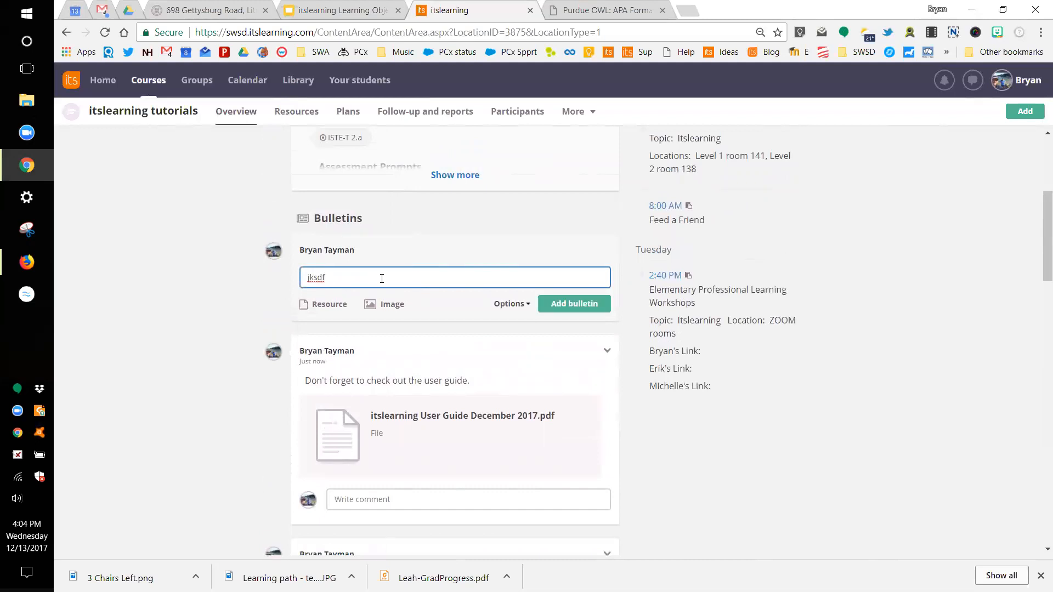
click(521, 306)
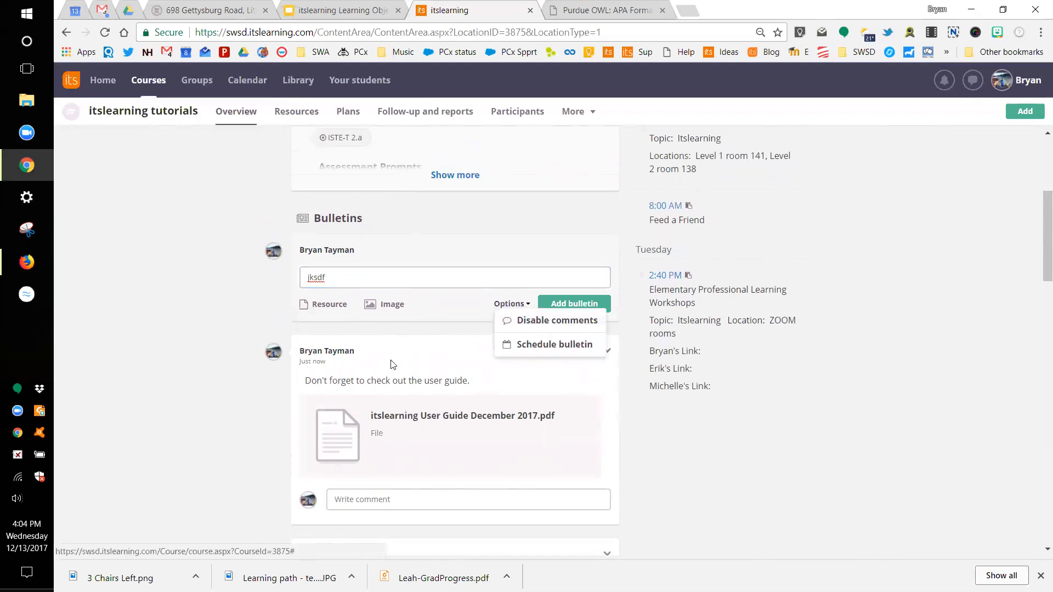
click(237, 399)
Step: Open Schedule bulletin from the options and cancel without scheduling
scroll(357, 412, down, 3)
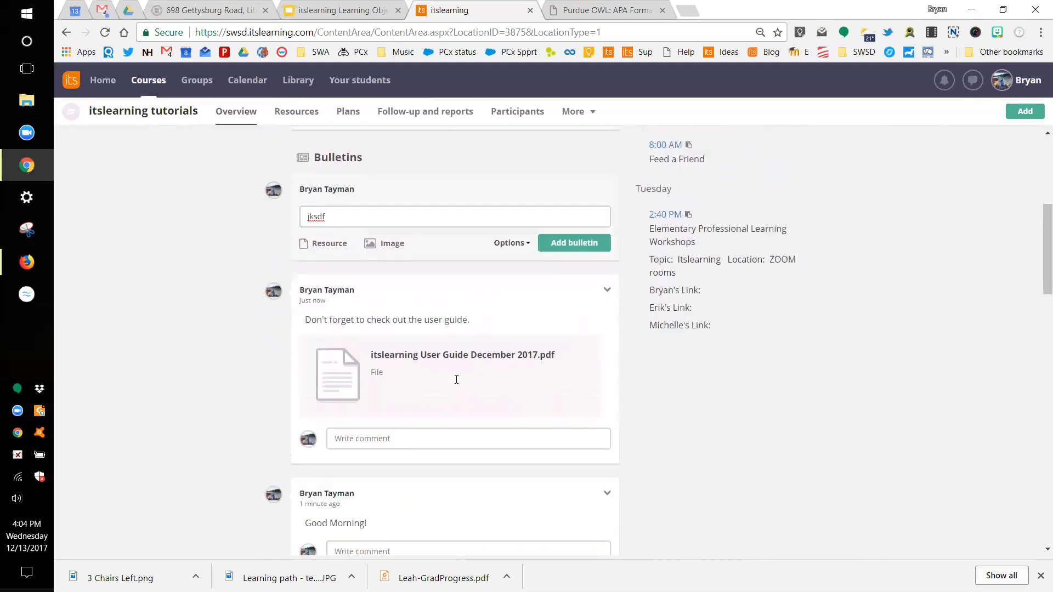
scroll(357, 413, down, 4)
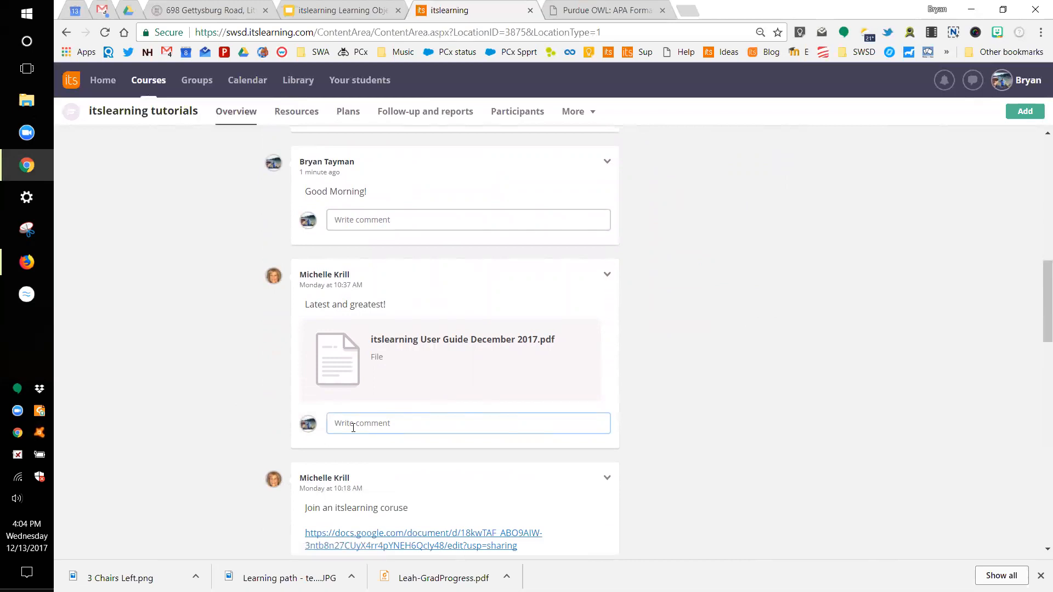
scroll(353, 428, up, 6)
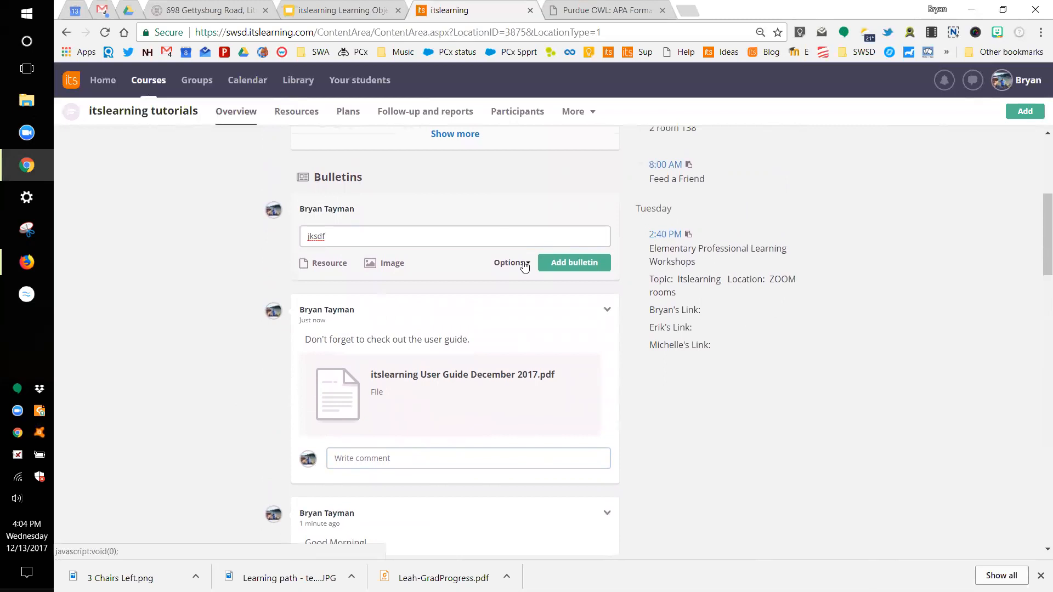
click(524, 265)
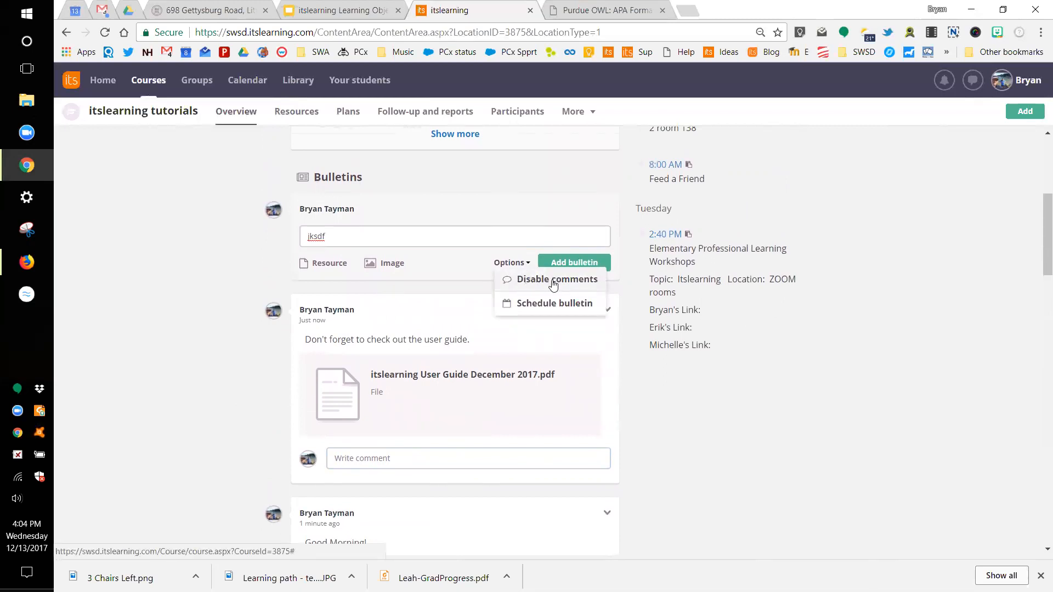
click(549, 304)
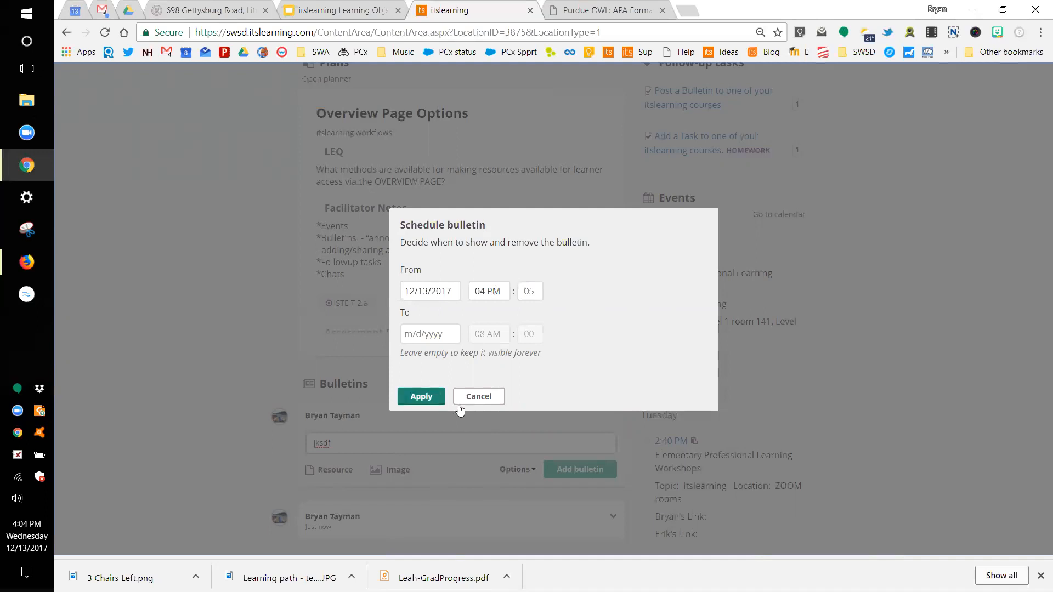
click(495, 396)
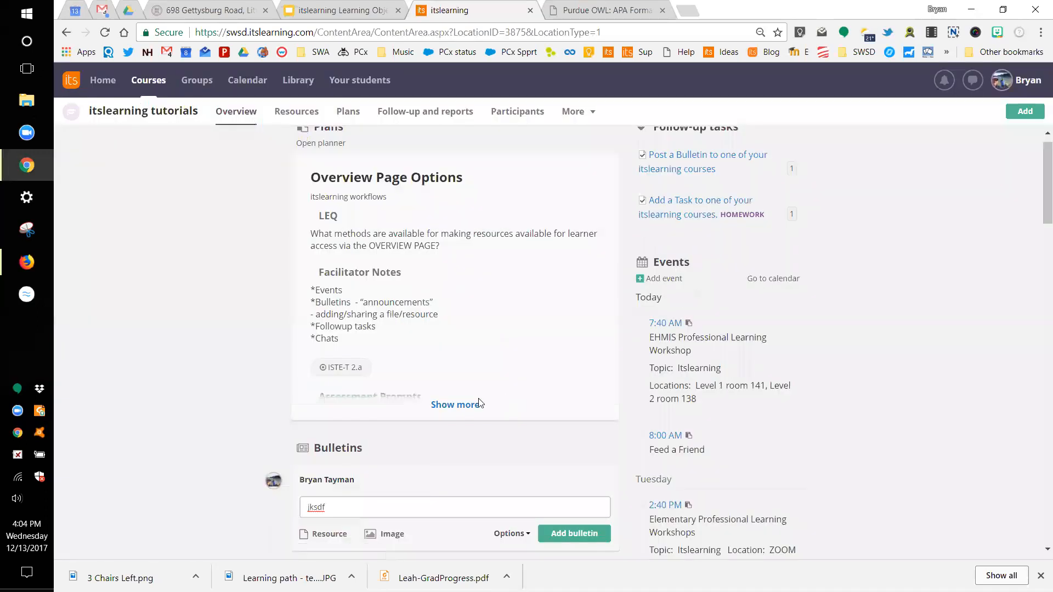
Step: Delete the 'jksdf' draft text so the bulletin box is empty
scroll(463, 402, down, 4)
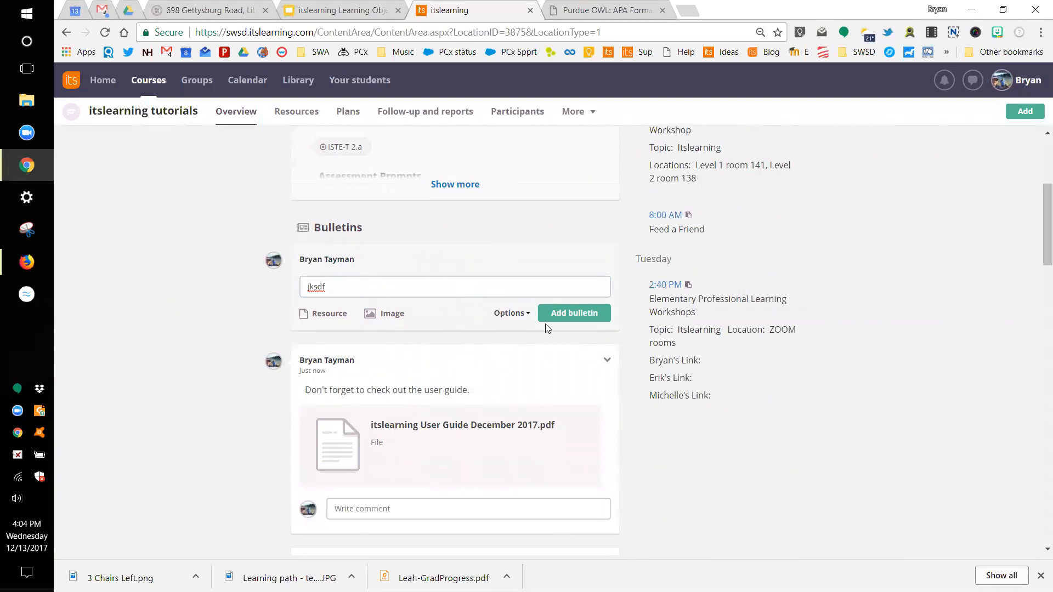
drag(357, 286, 254, 293)
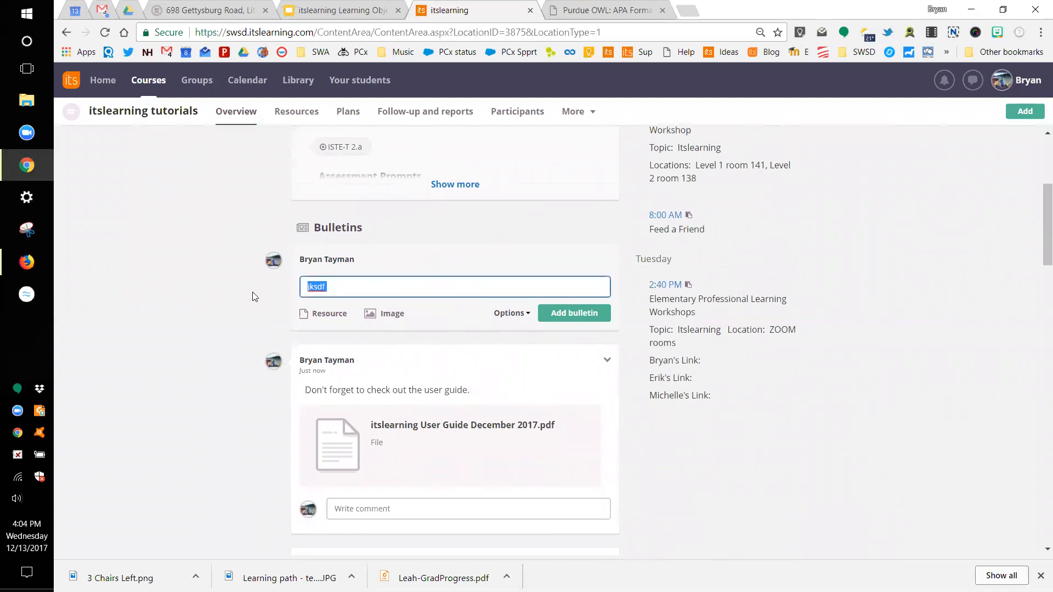
key(BackSpace)
click(255, 296)
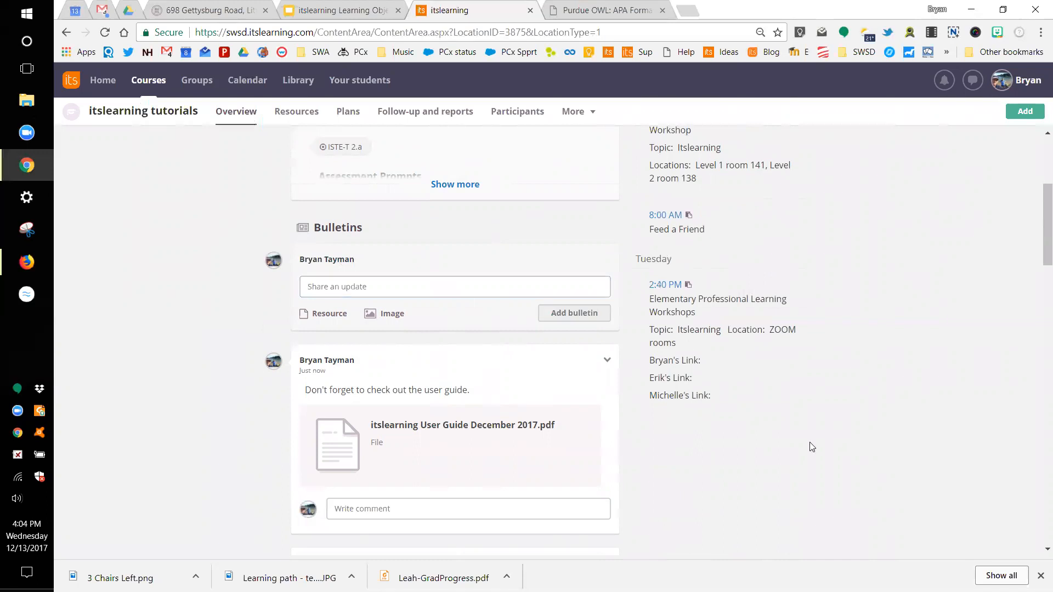
scroll(748, 335, up, 3)
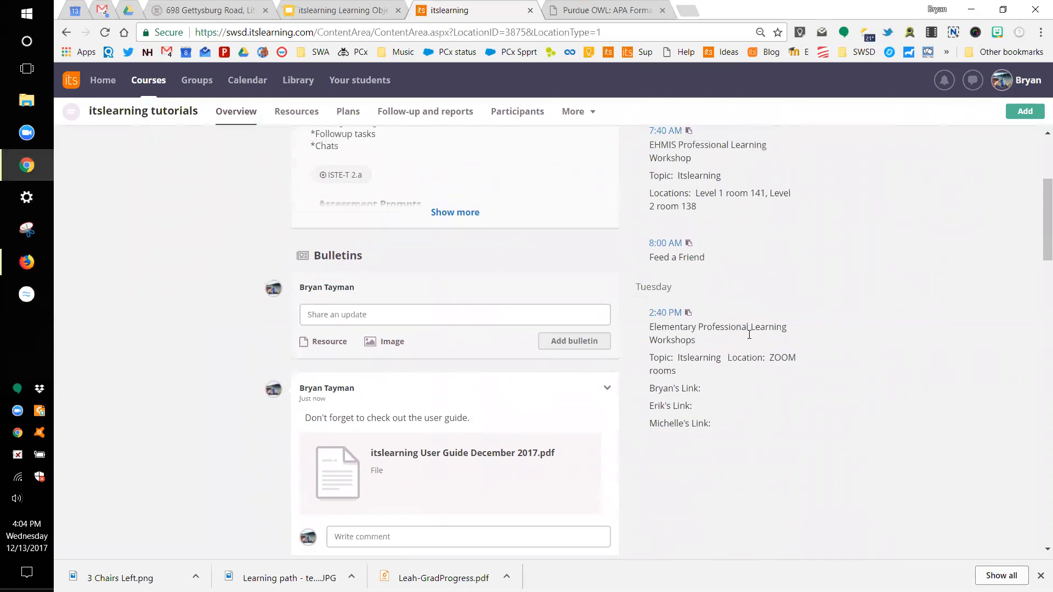
scroll(748, 335, up, 1)
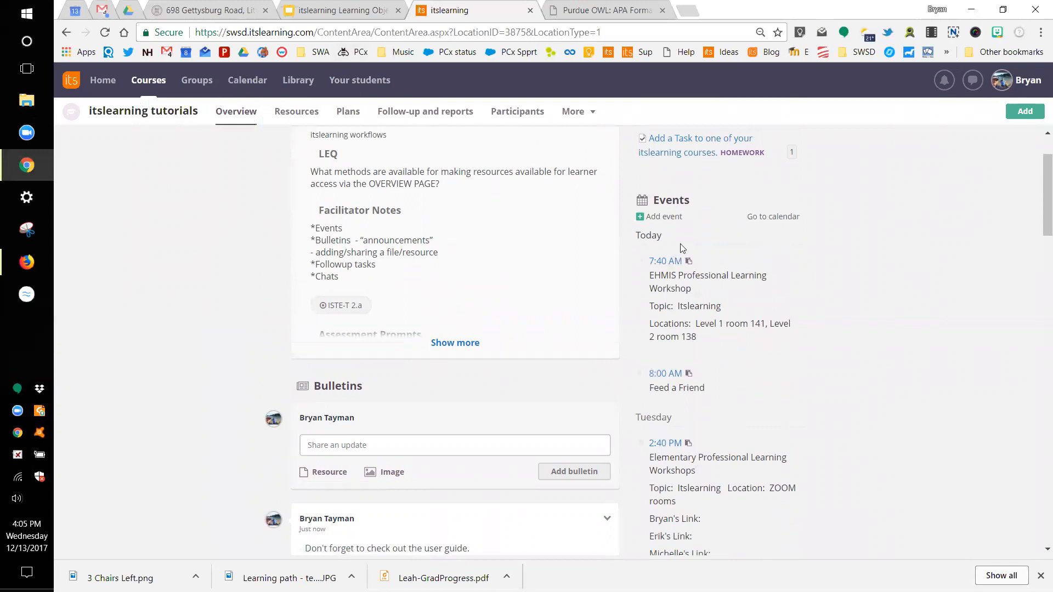
click(656, 218)
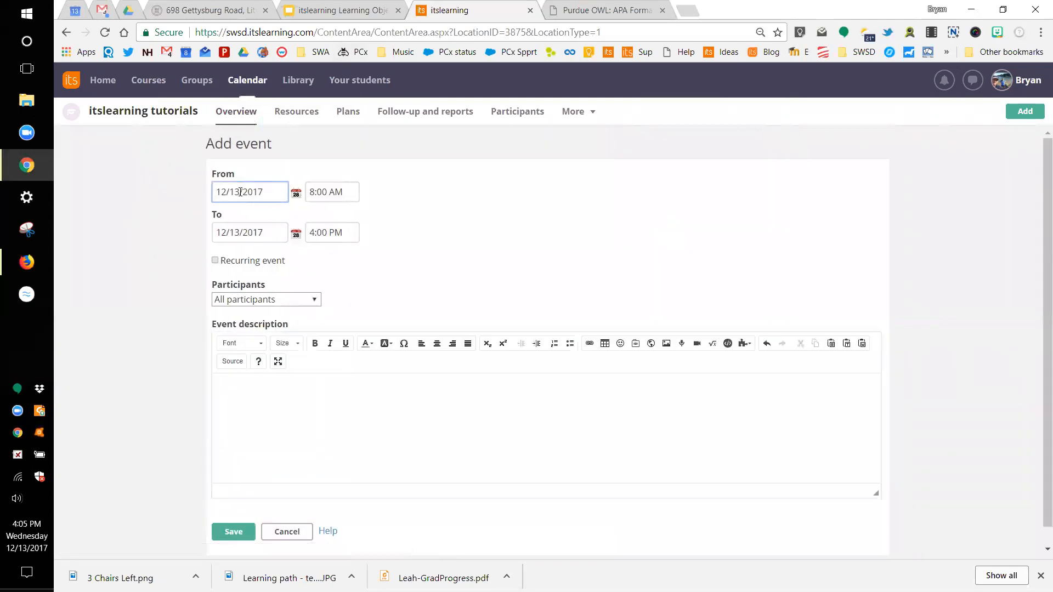
Step: Change the event's start date from 12/13/2017 to 12/24/2017
click(240, 192)
key(BackSpace)
key(BackSpace)
text(24)
click(297, 198)
click(297, 197)
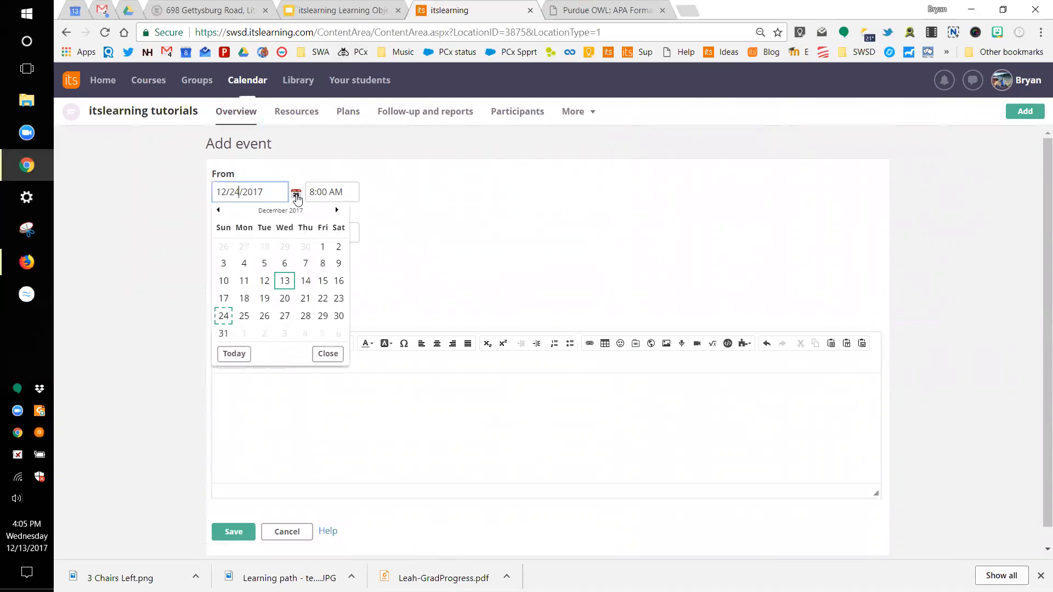
click(224, 319)
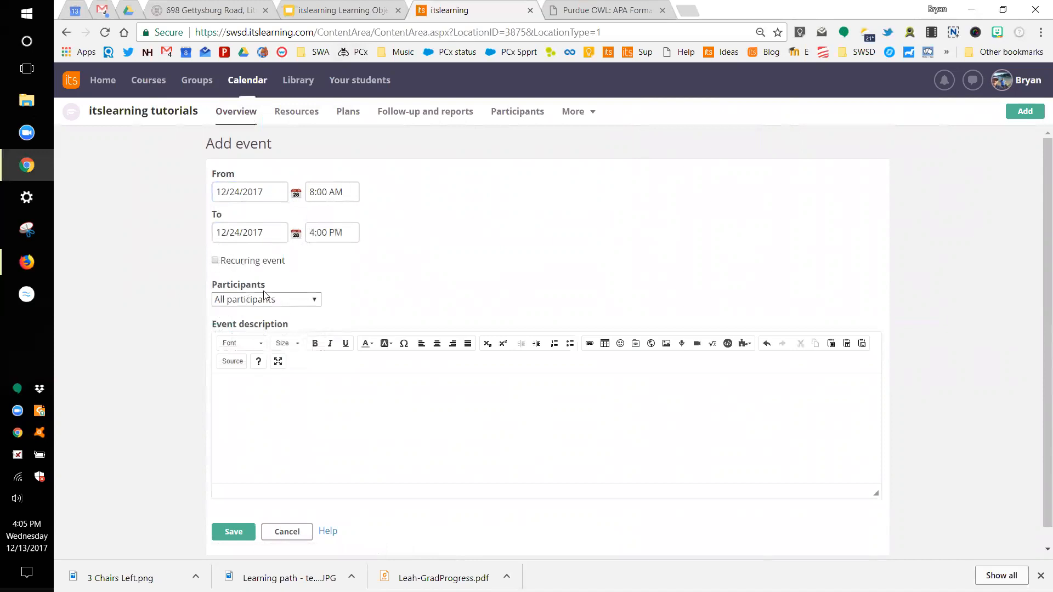
Step: Set the event's participants to All participants instead of Sample Student Group
click(308, 304)
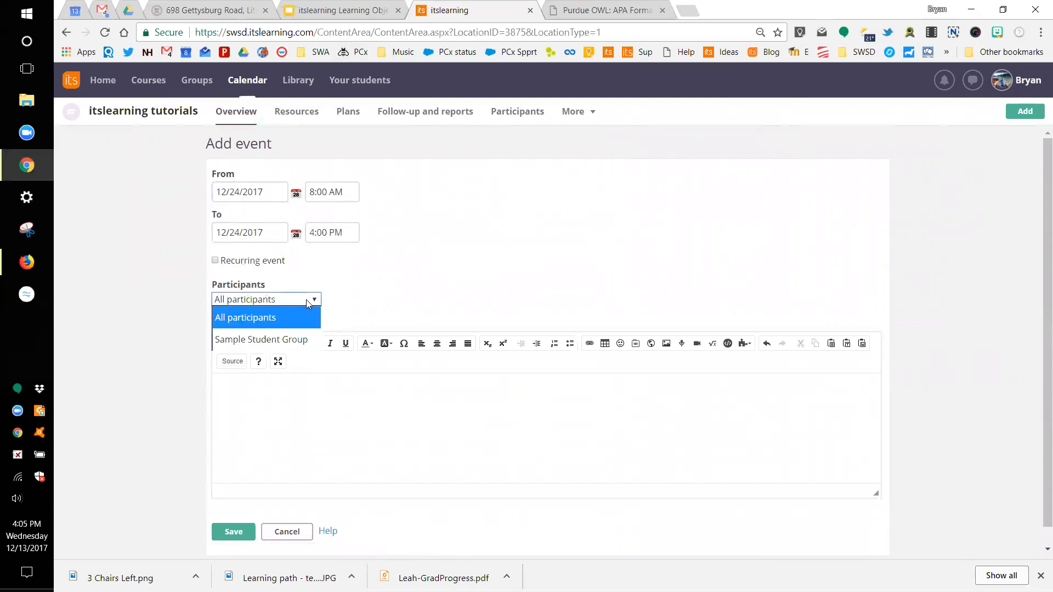
click(285, 341)
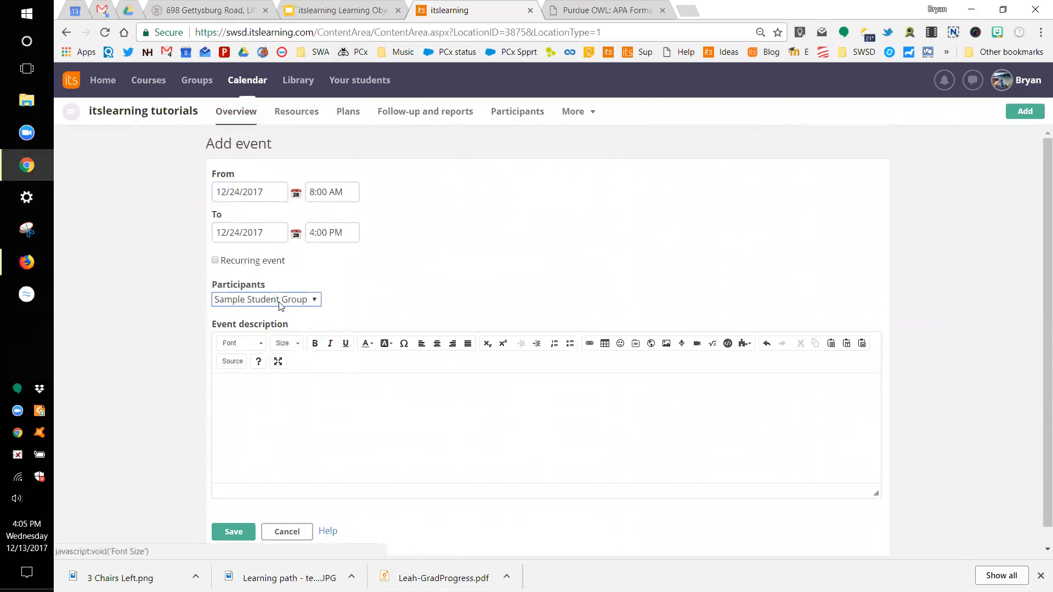
click(278, 304)
click(279, 317)
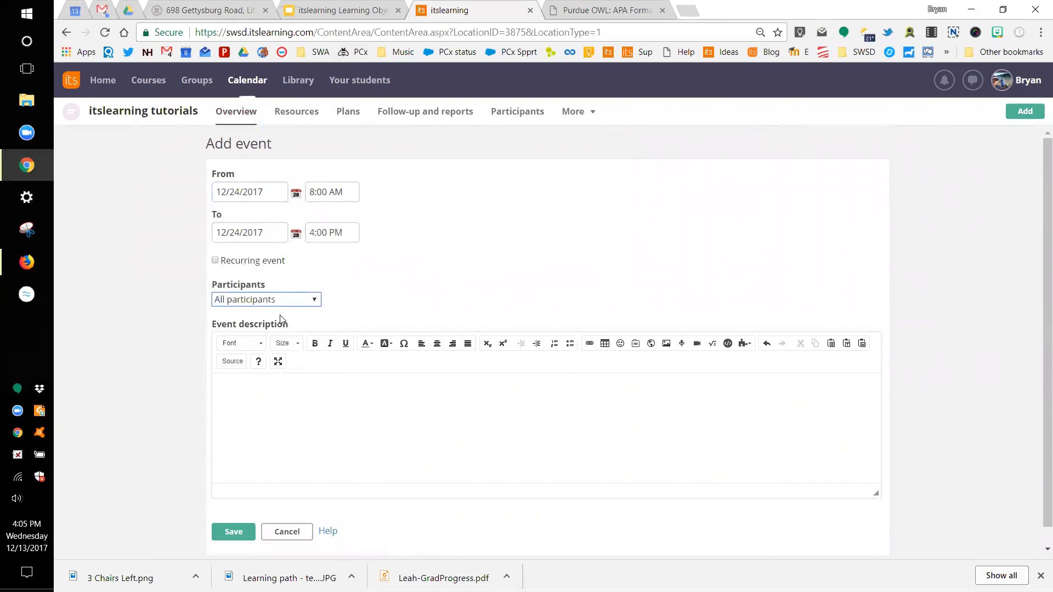
scroll(367, 321, down, 1)
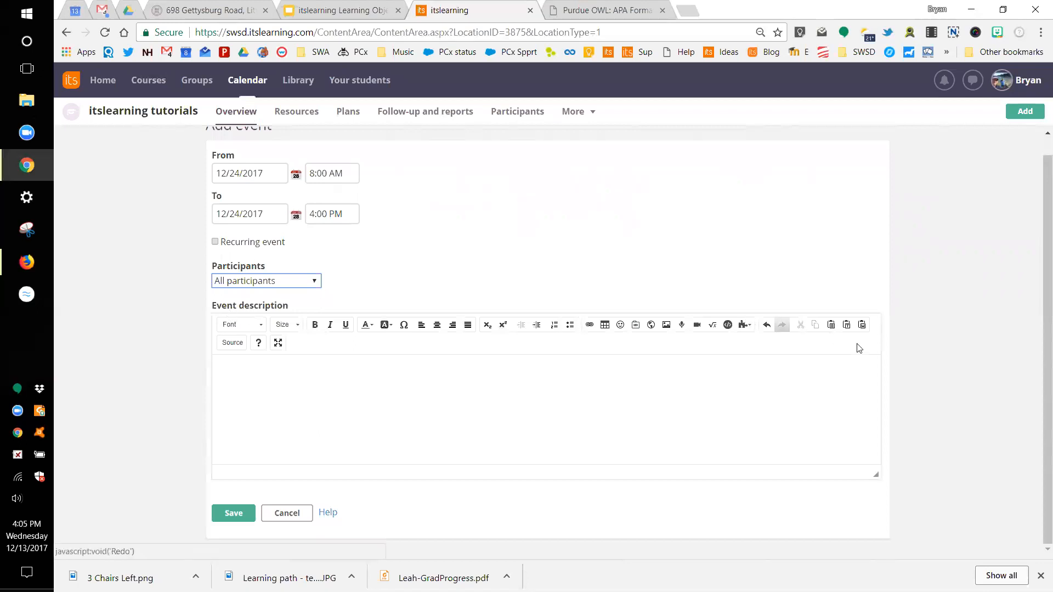
click(301, 372)
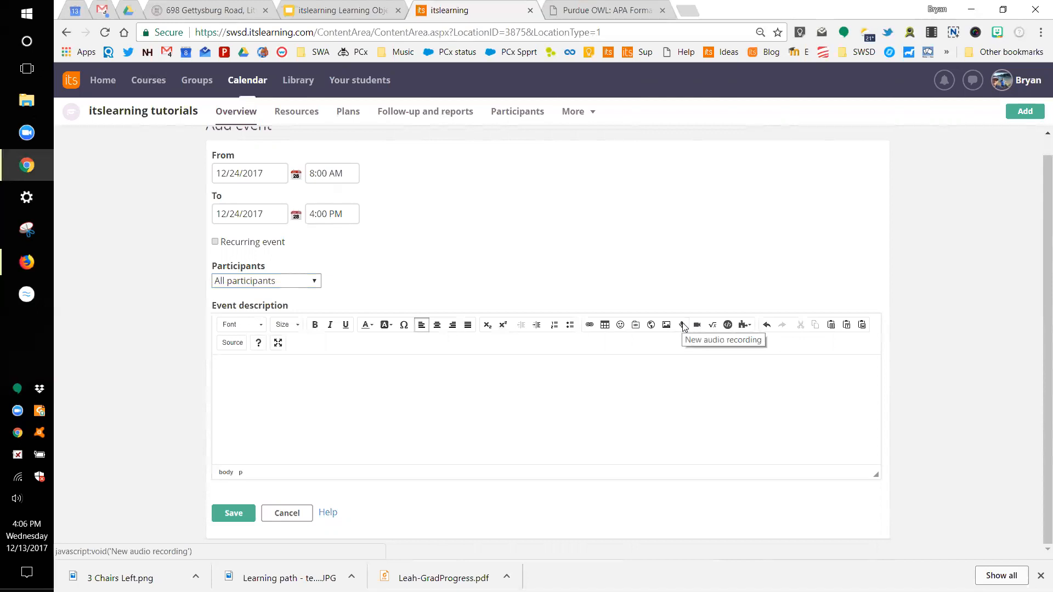
Step: Describe the event as 'Don't forget to hang your stockings' and save it
click(548, 391)
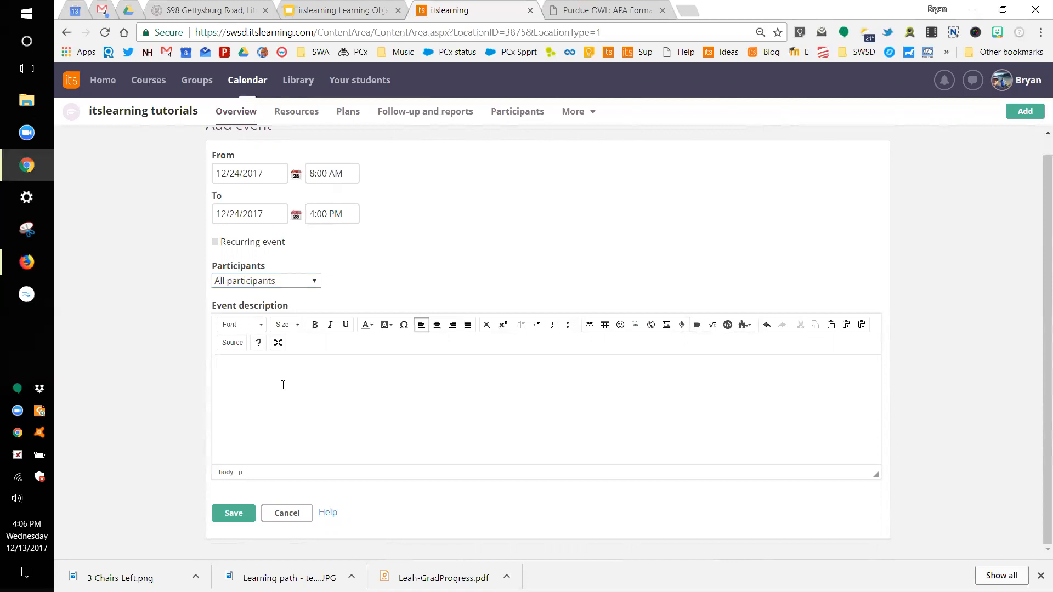
text(Don't forget to hang your stockings.)
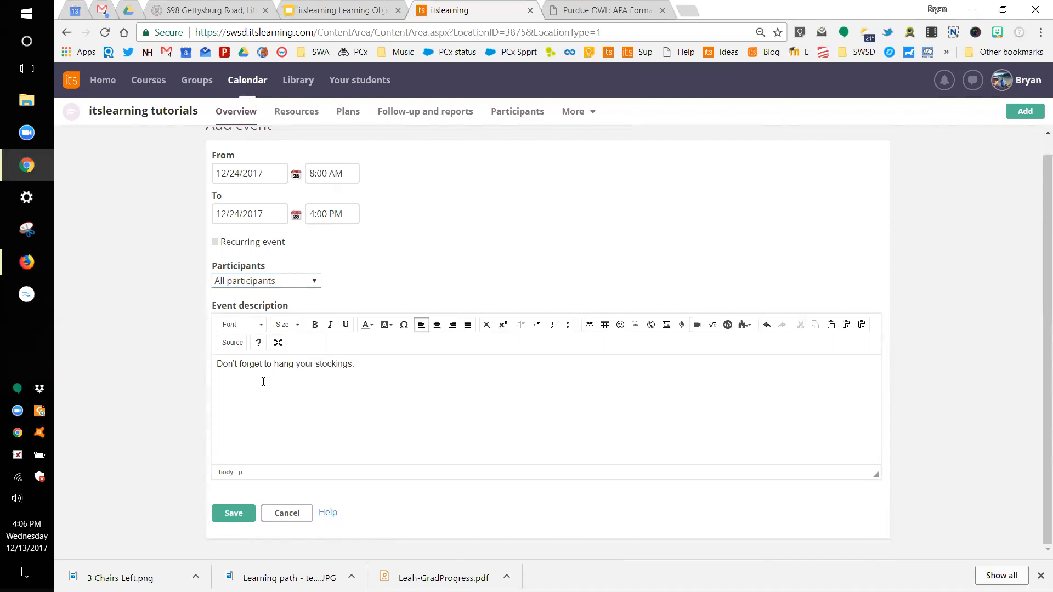
click(234, 512)
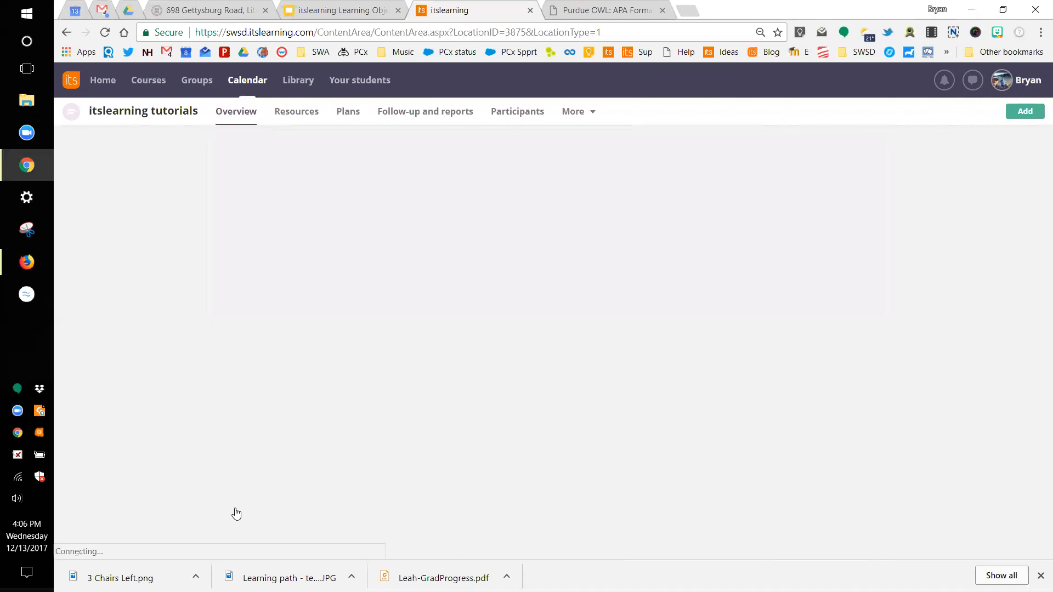
scroll(560, 448, down, 2)
scroll(561, 448, down, 3)
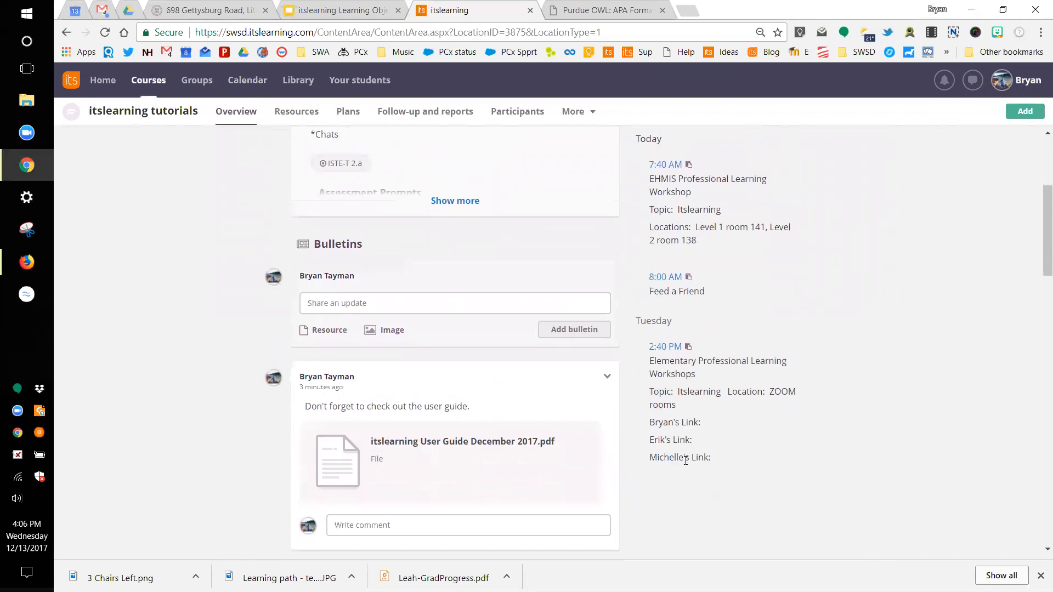
scroll(684, 412, down, 2)
scroll(684, 411, up, 2)
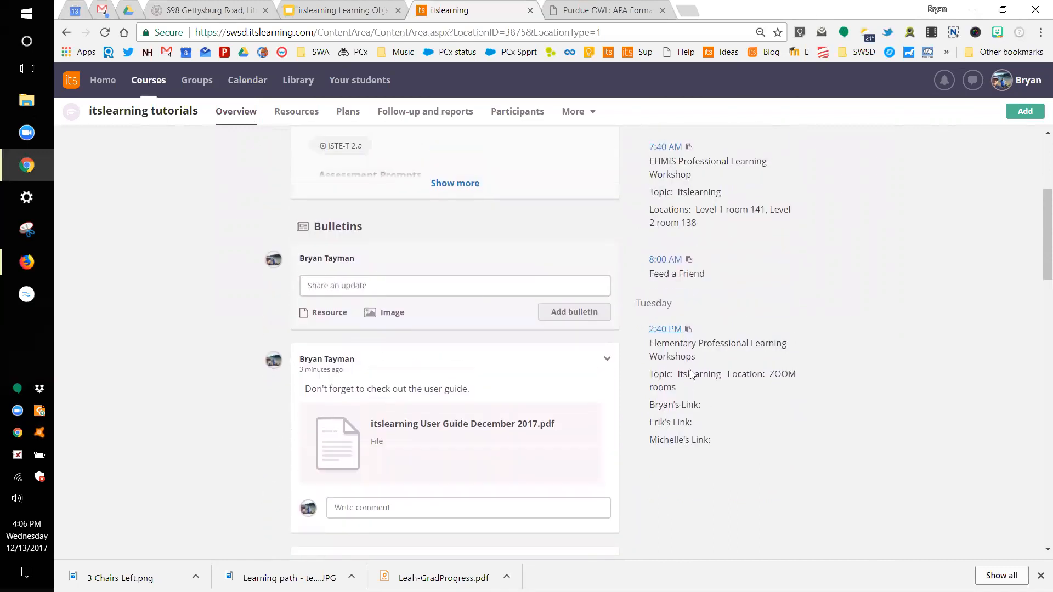
scroll(689, 378, up, 1)
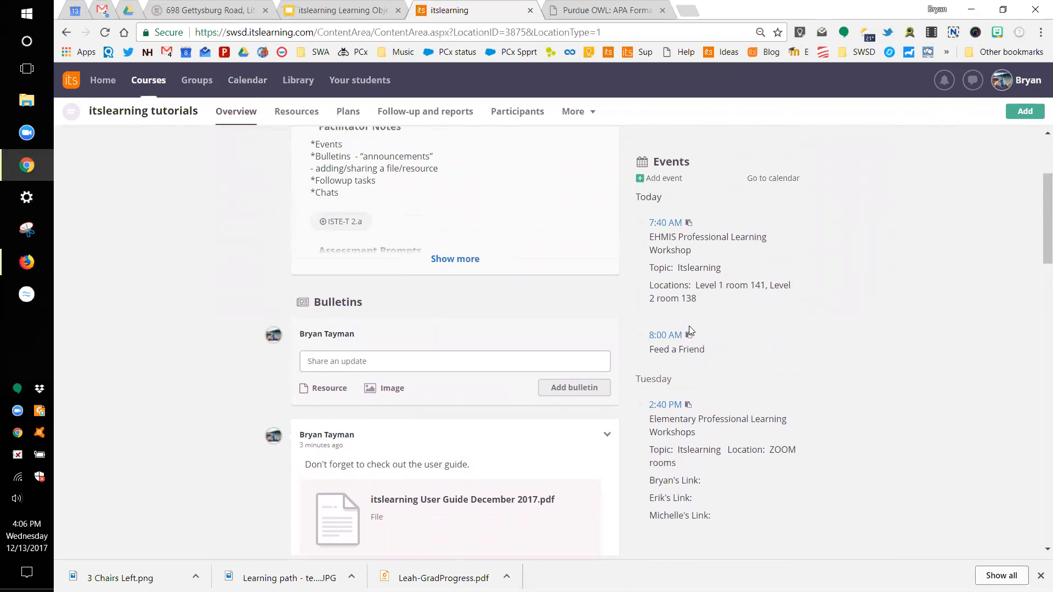
scroll(689, 329, up, 1)
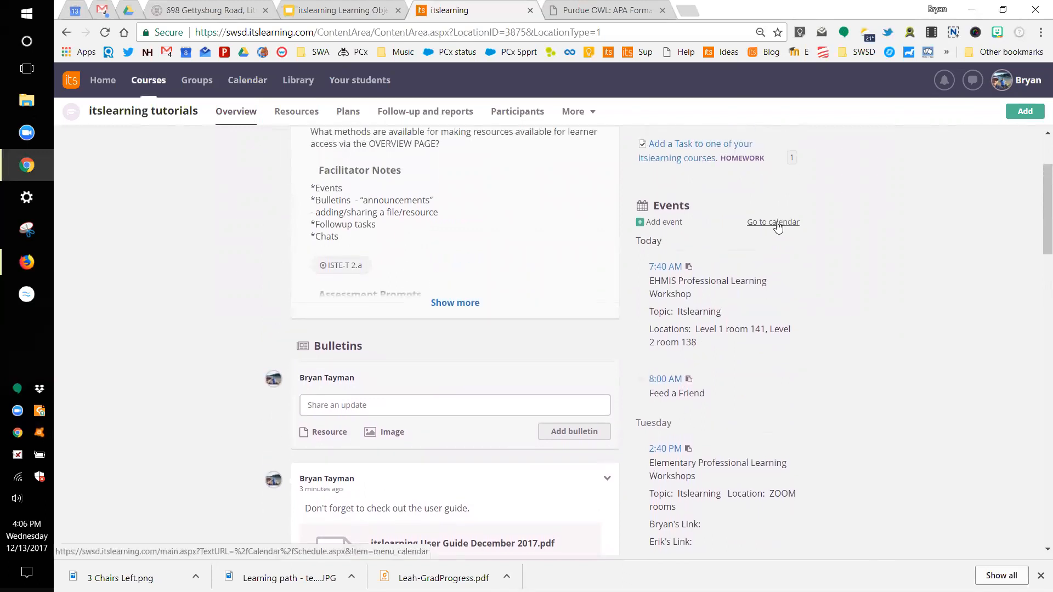
scroll(778, 226, up, 1)
scroll(778, 226, up, 2)
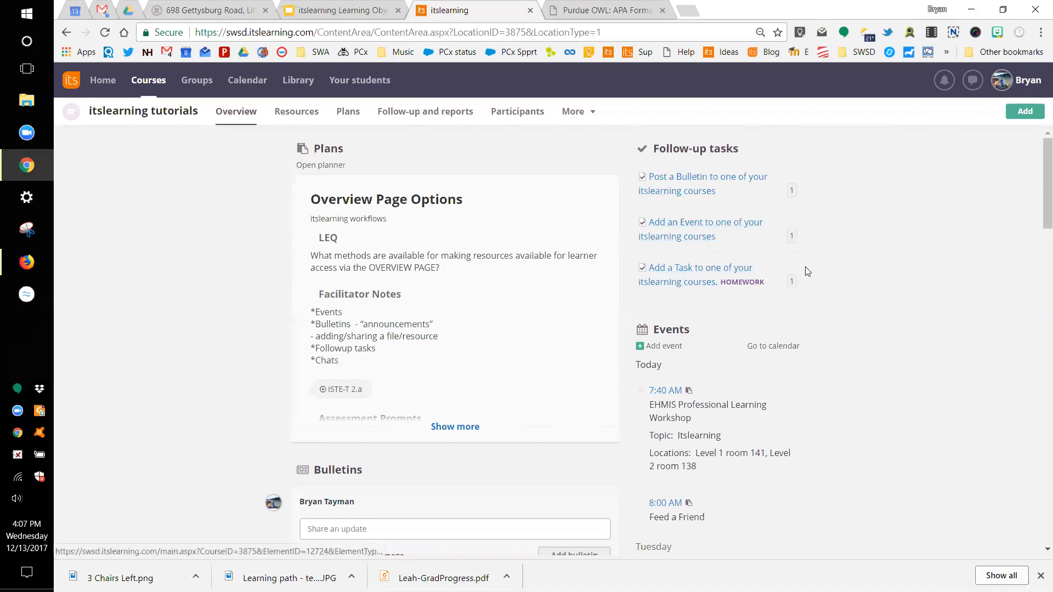
mouse_move(798, 198)
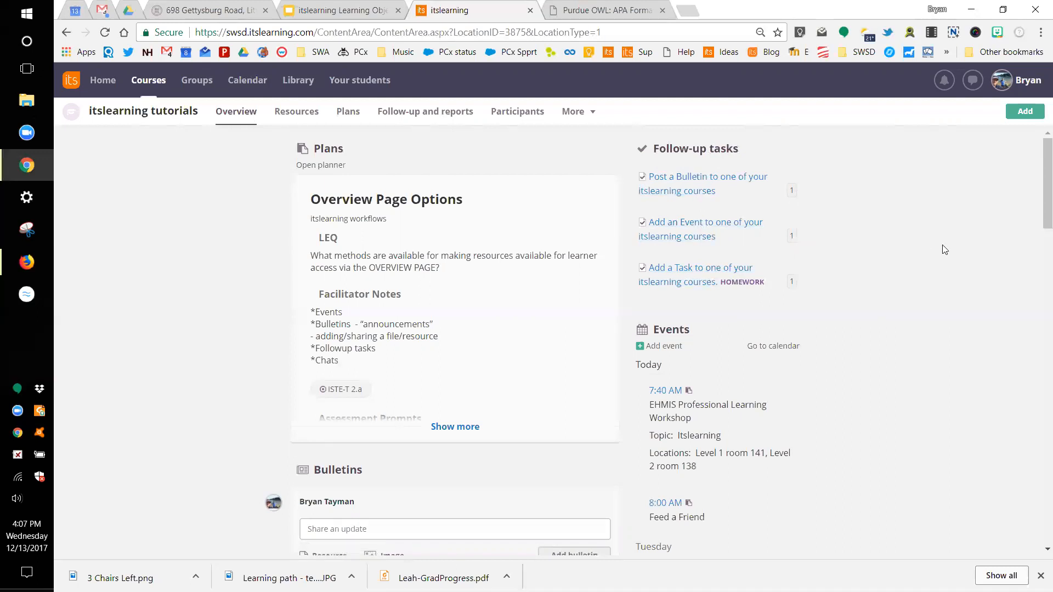
Step: Check the Post a Bulletin task's completion for all participants, then return to the course overview
click(687, 182)
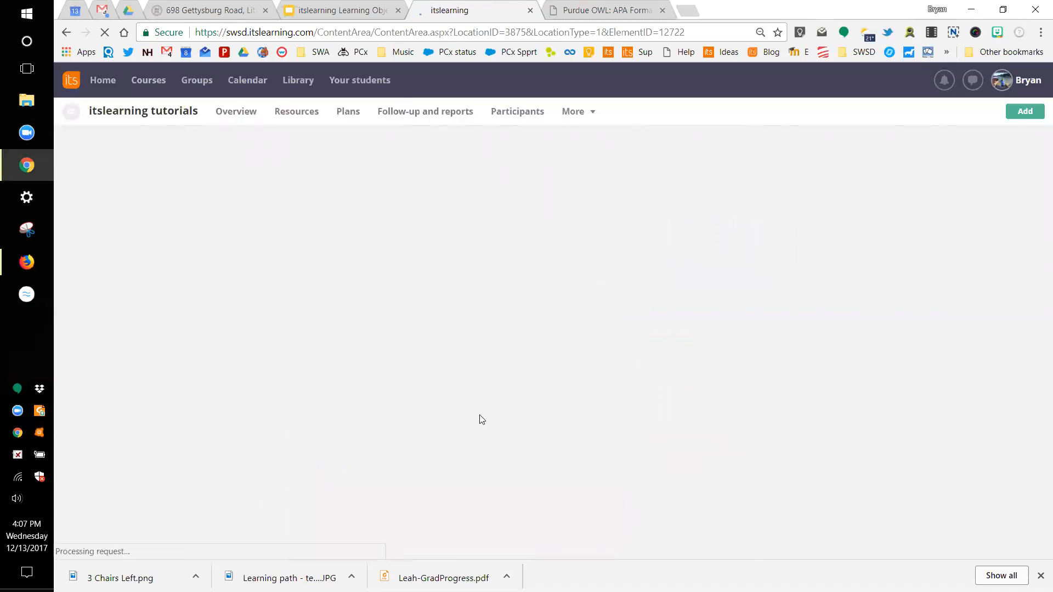
scroll(481, 419, down, 2)
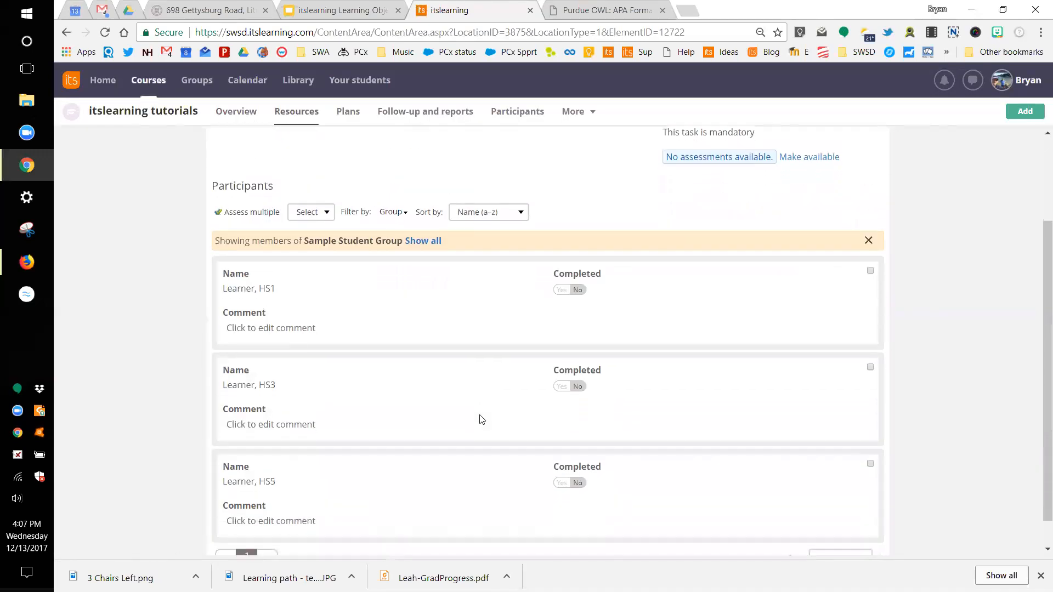
scroll(480, 419, up, 2)
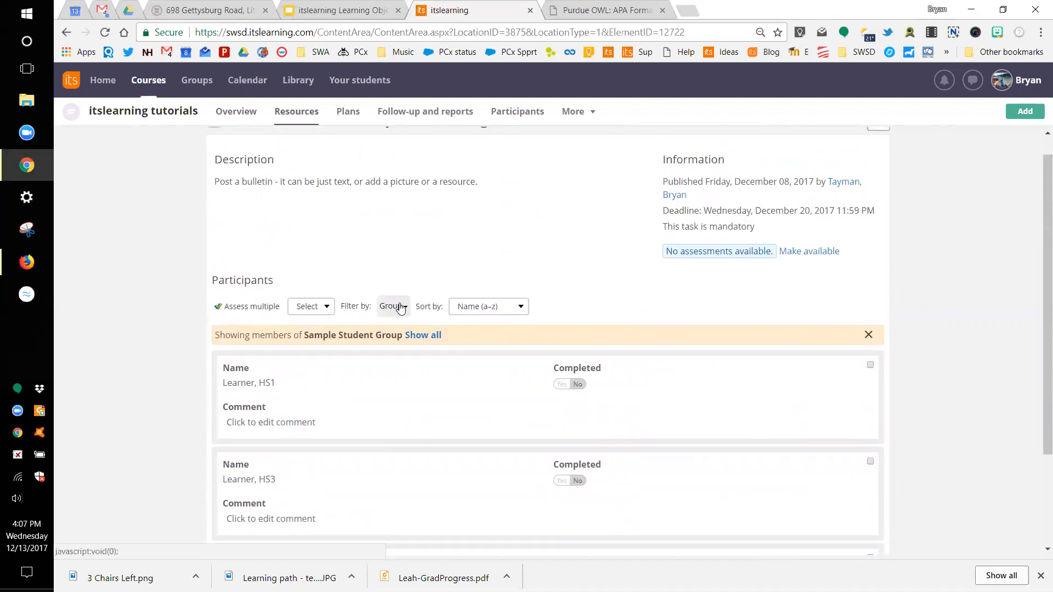
click(434, 335)
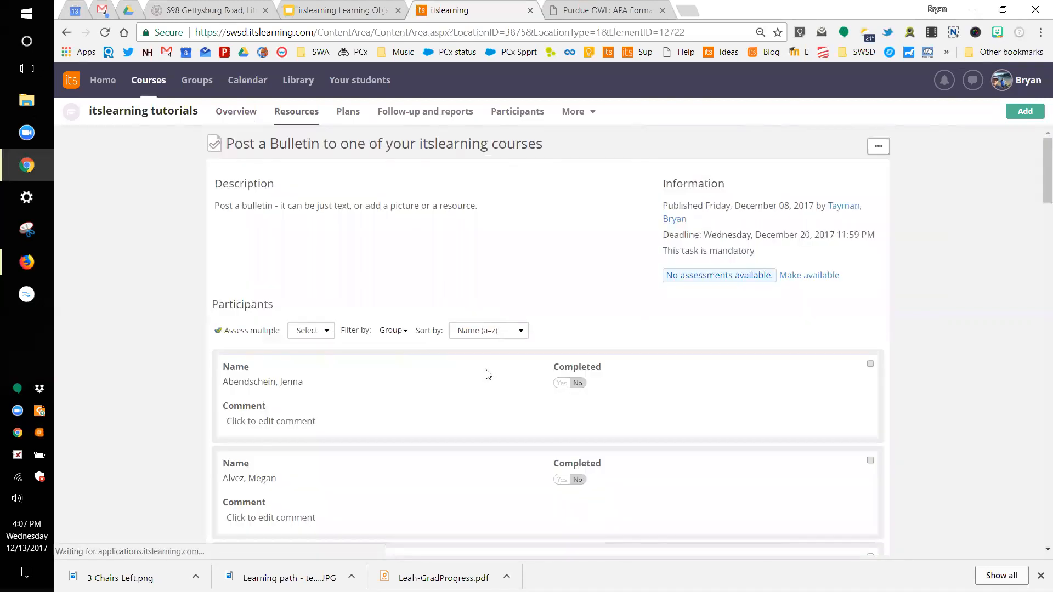
scroll(487, 373, down, 10)
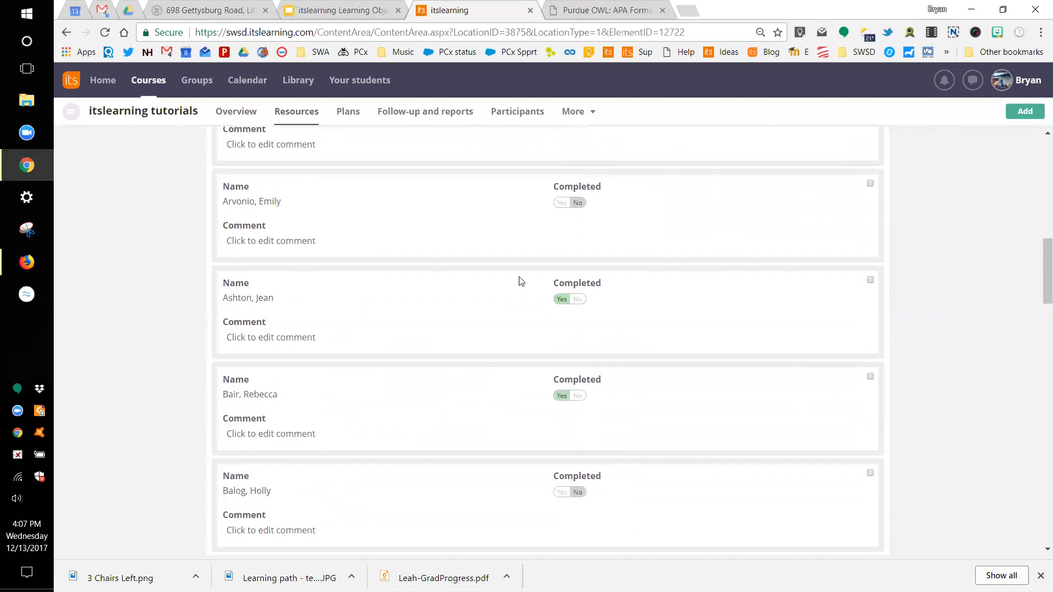
scroll(412, 255, up, 4)
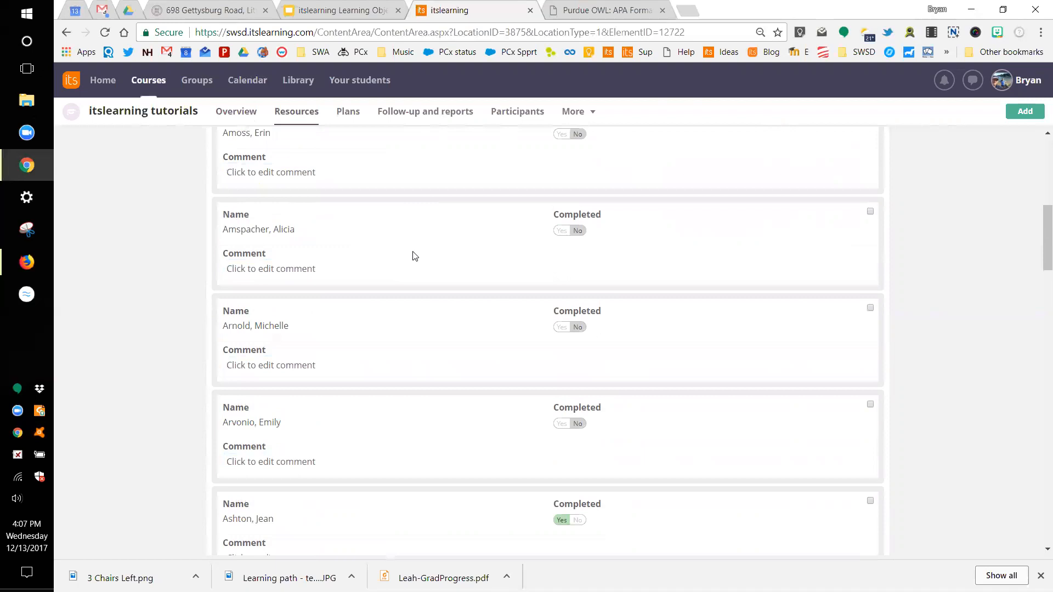
scroll(414, 256, up, 8)
click(230, 115)
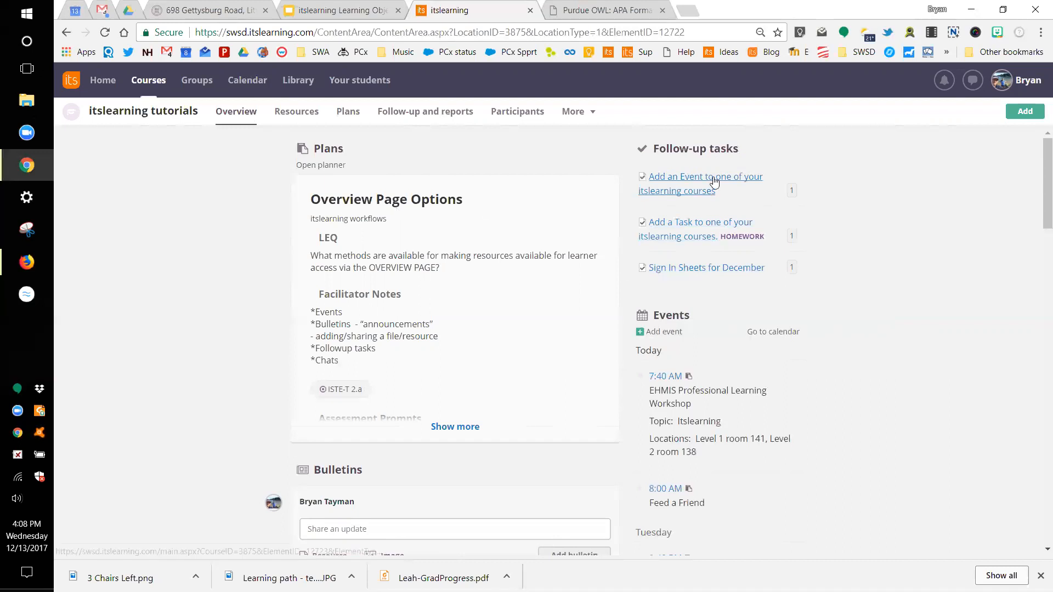
Step: Open the green Add menu on the tutorials course overview to list Task, Assignment, Test, File and Plan
click(1017, 113)
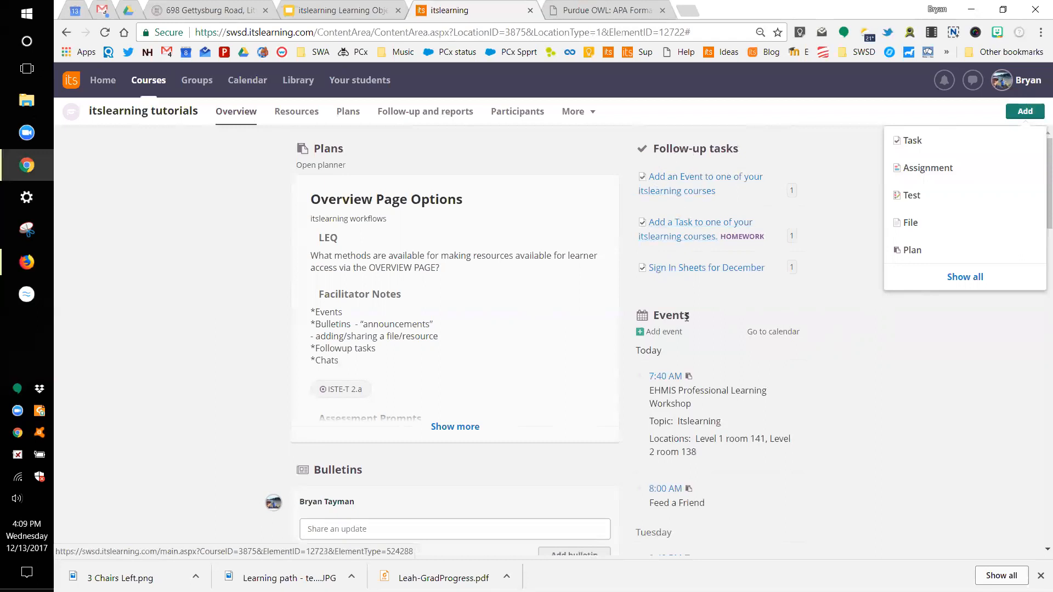
Step: Start a new Task titled 'Delete Me'
click(916, 145)
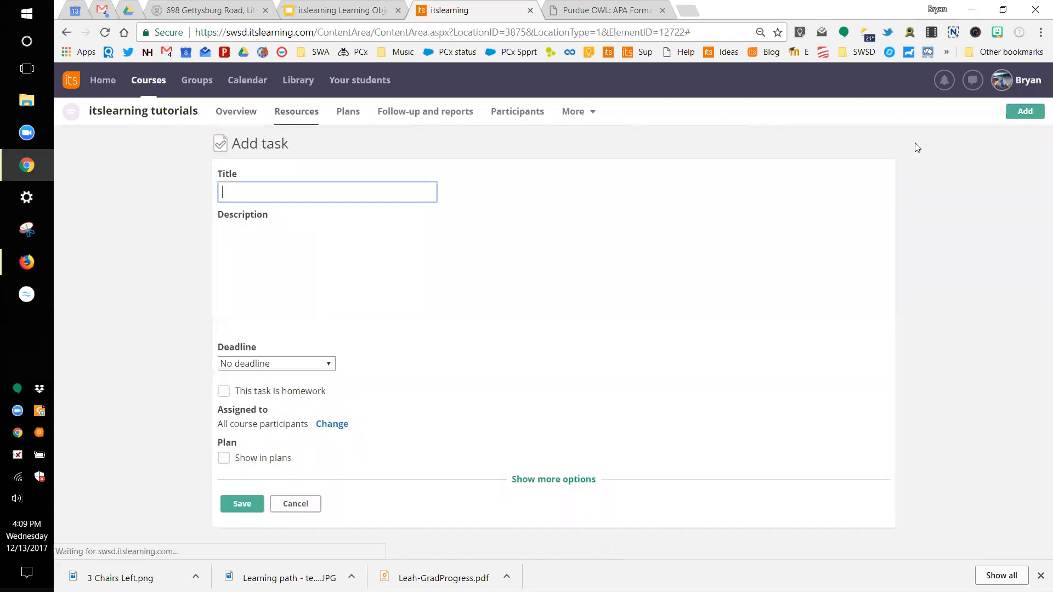
text(Daelete)
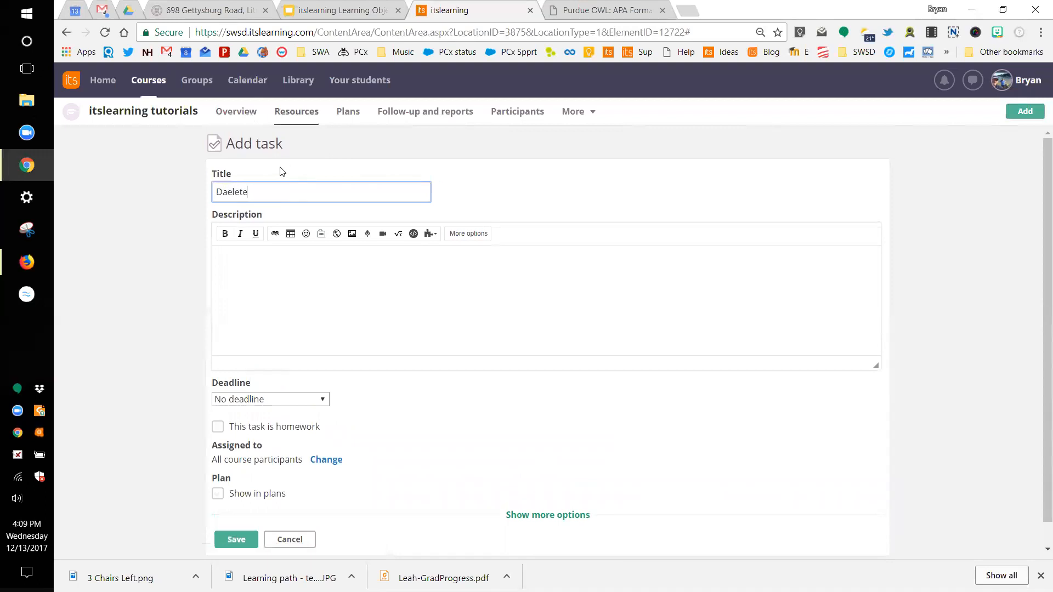
key(BackSpace)
text(elete Me)
Step: Enter a three-line filler description and keep the deadline set to No deadline
click(247, 255)
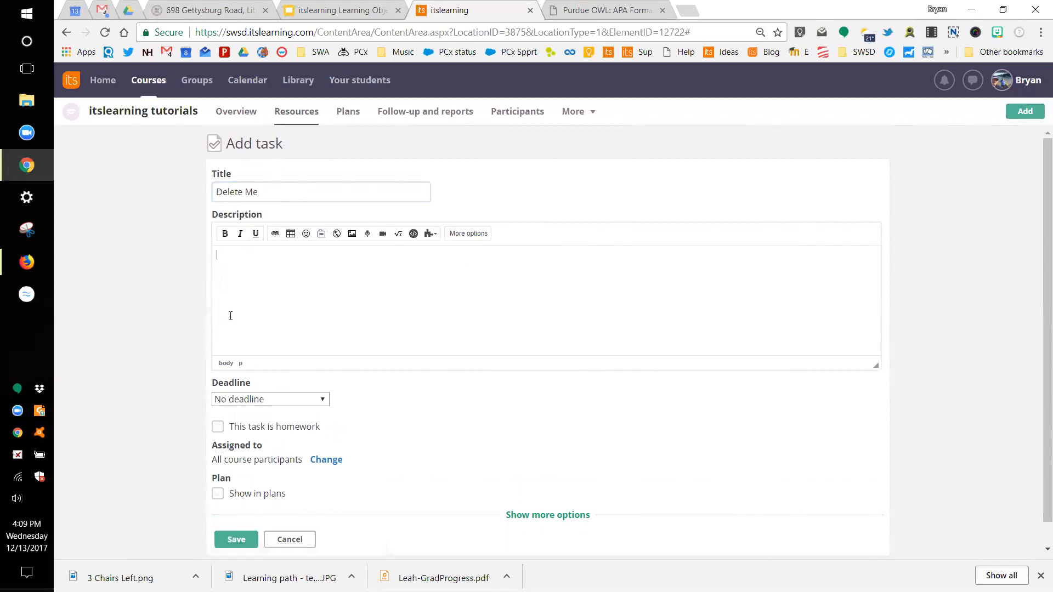
text(kdjsf ')
key(Return)
text(dsf)
key(Return)
text(dsfsdkjfjdsaflkjsafsdf)
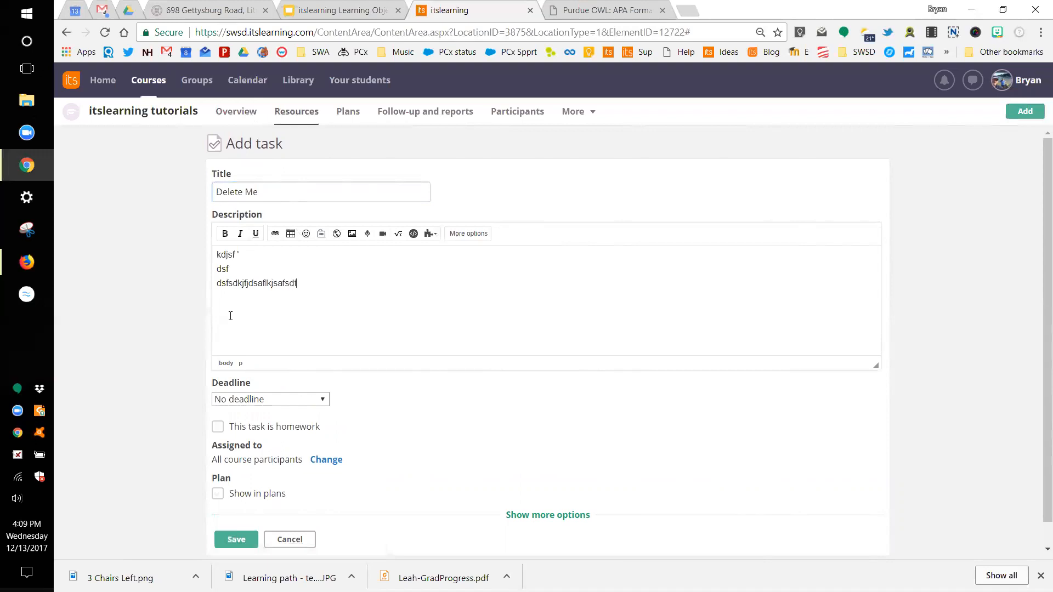
click(305, 405)
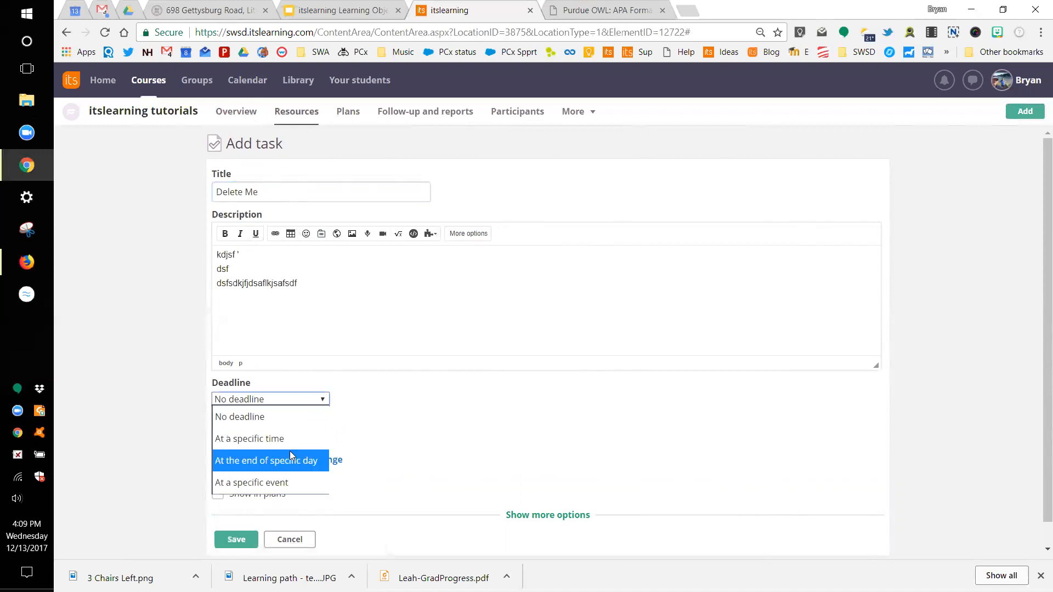
click(303, 425)
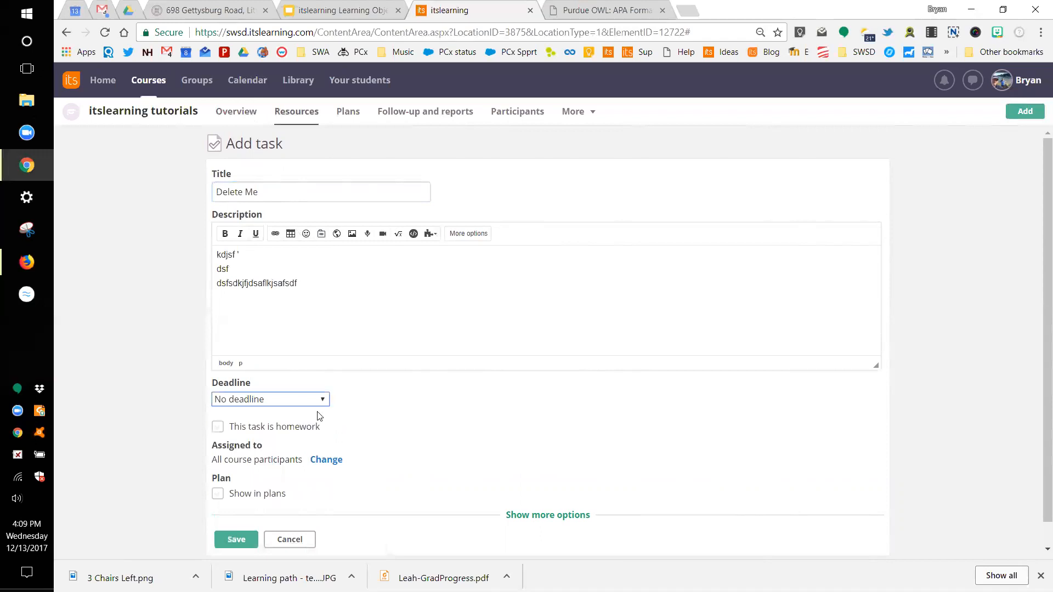
scroll(299, 423, down, 1)
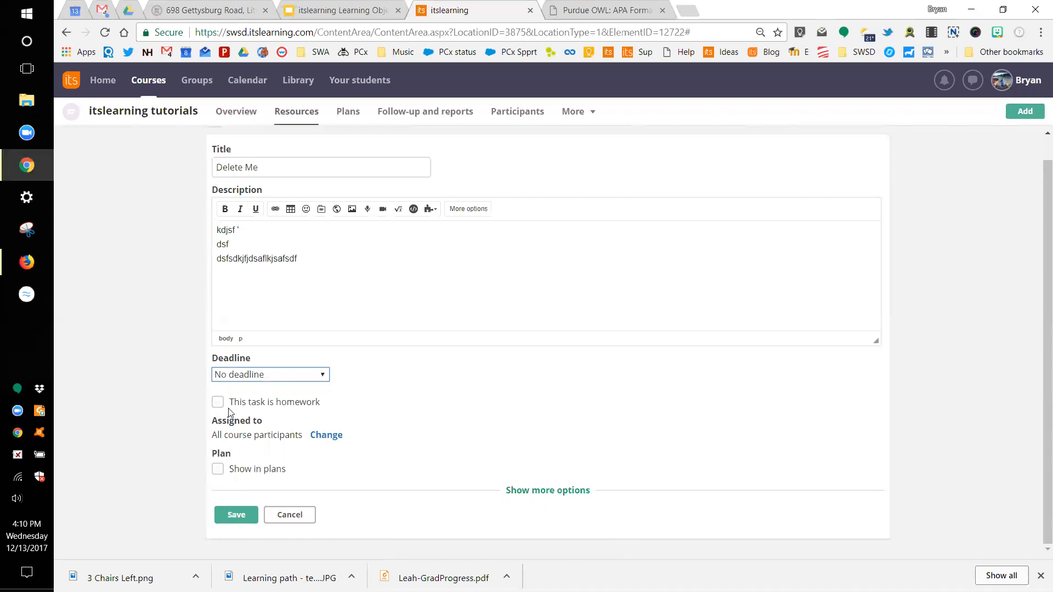
click(331, 436)
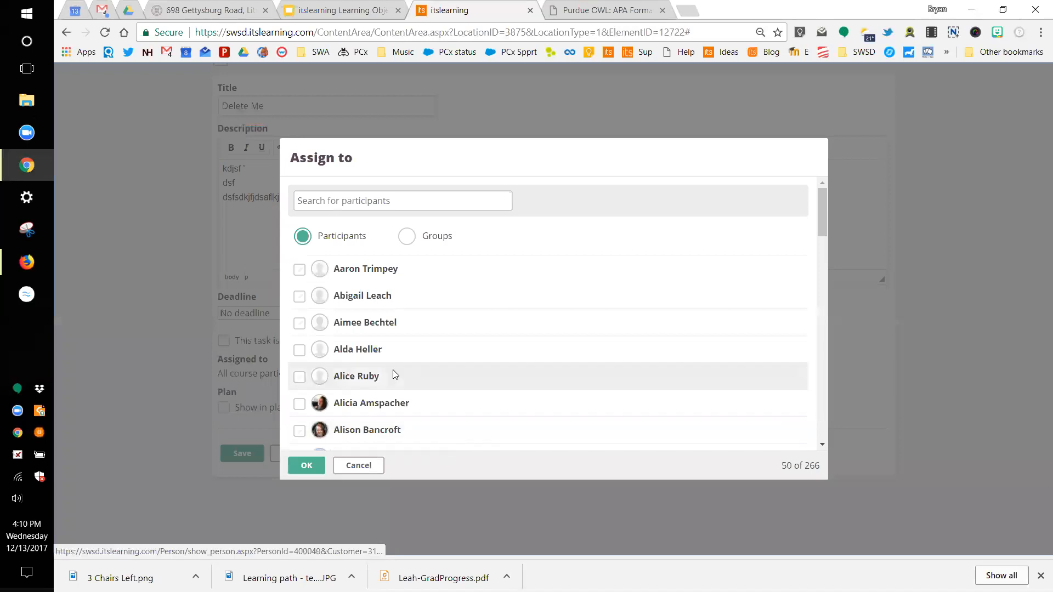
click(300, 269)
click(299, 404)
click(299, 431)
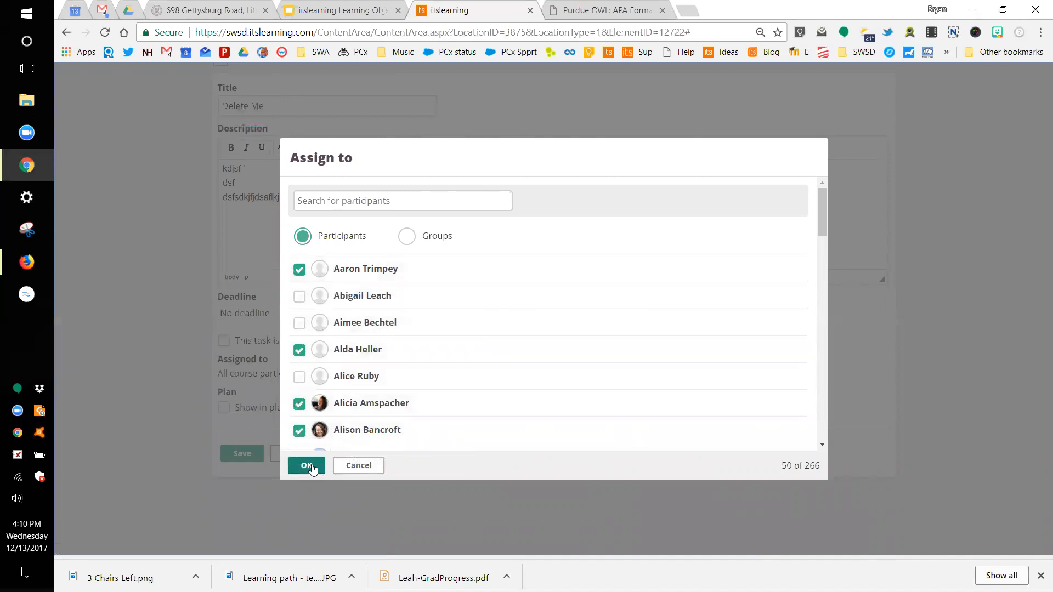
click(354, 466)
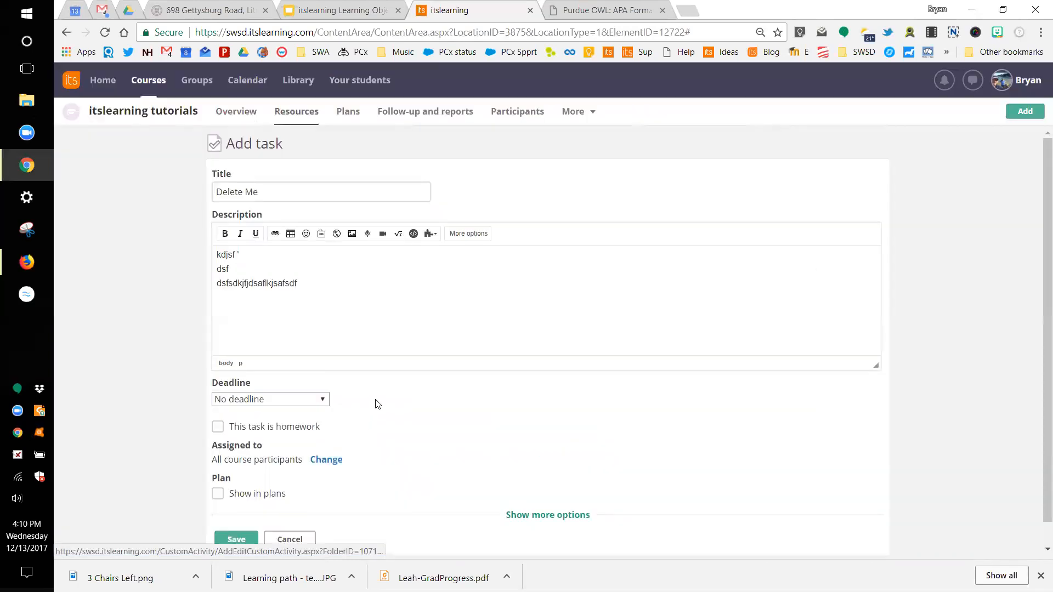
scroll(377, 404, down, 1)
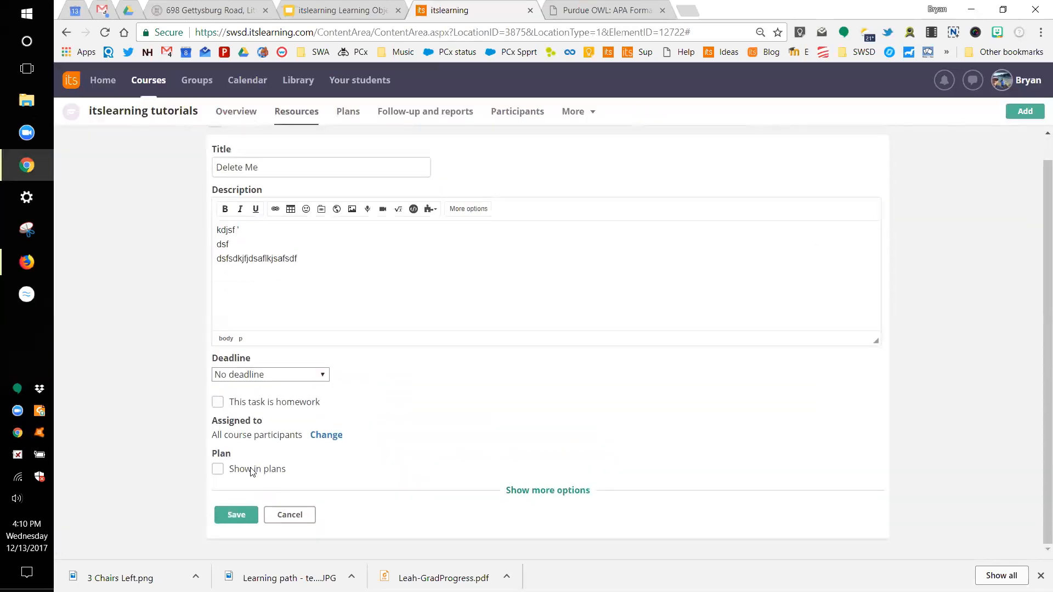
Step: Under more options, set Active to Yes and tick 'Also allow participants to set completion'
click(546, 492)
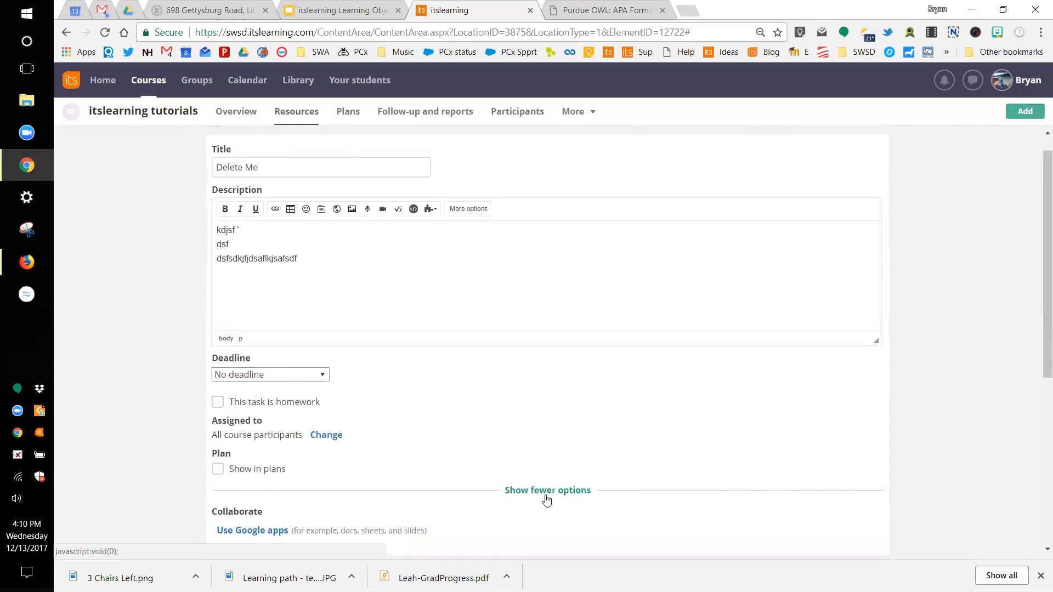
scroll(547, 498, down, 4)
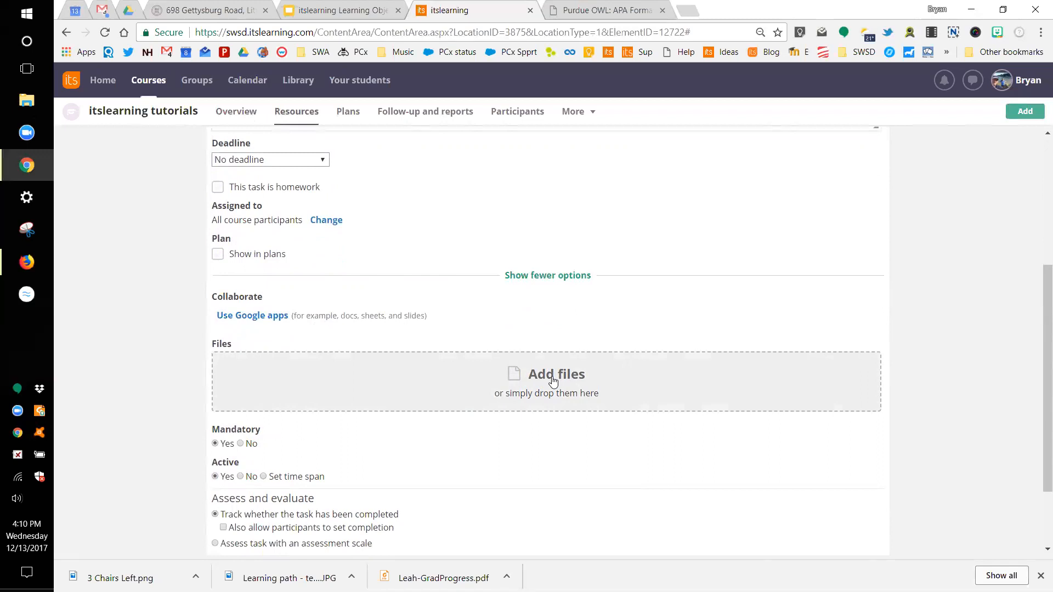
scroll(540, 395, down, 3)
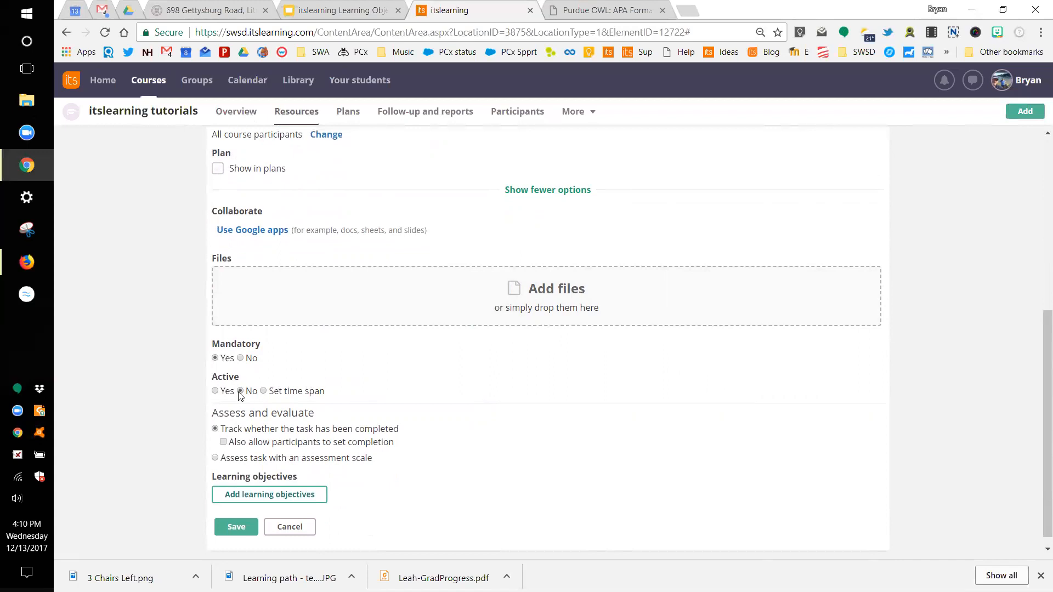
click(215, 390)
scroll(311, 413, down, 1)
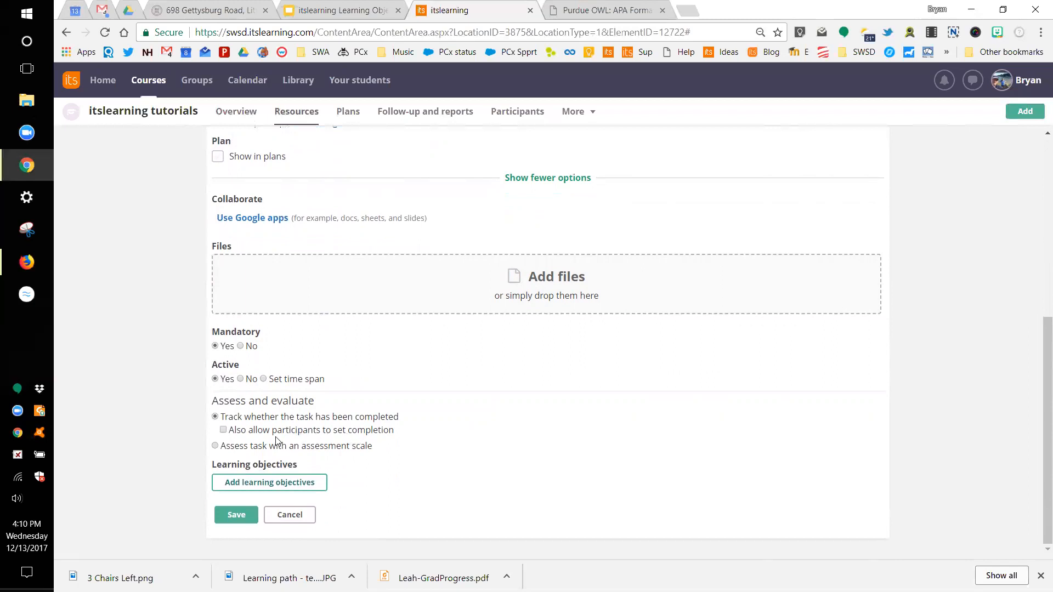
click(224, 432)
scroll(277, 365, up, 6)
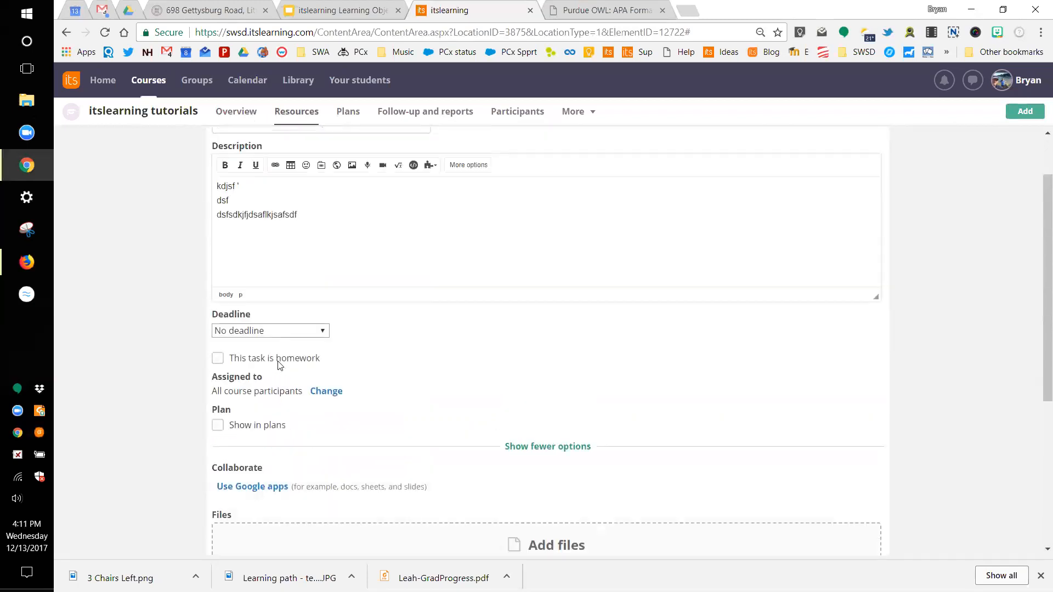
scroll(241, 313, up, 1)
scroll(290, 287, down, 6)
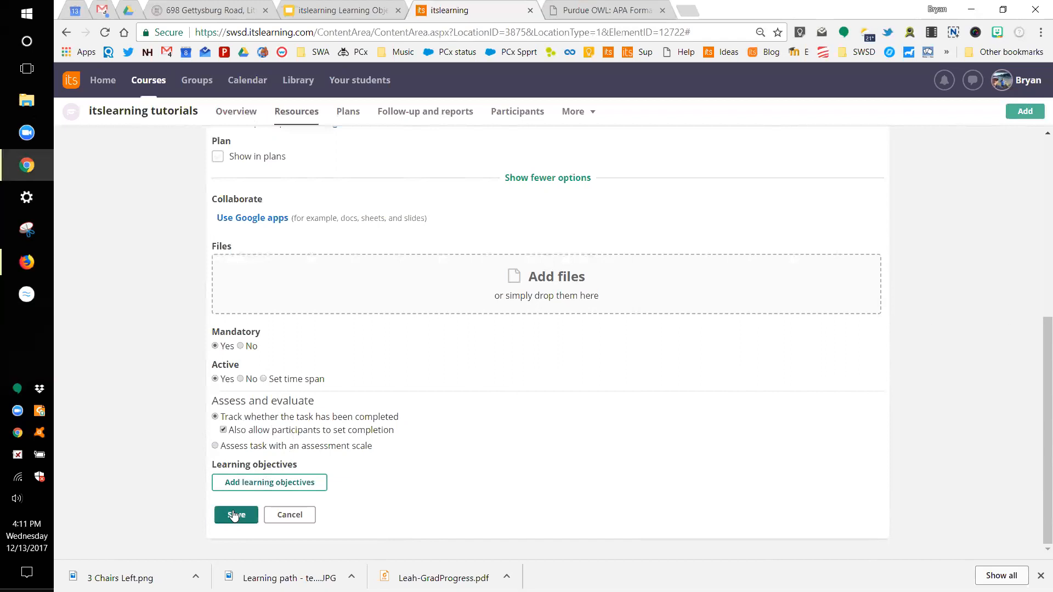
Step: Cancel and leave the Delete Me task, return to the Overview tab, then open Courses
click(299, 515)
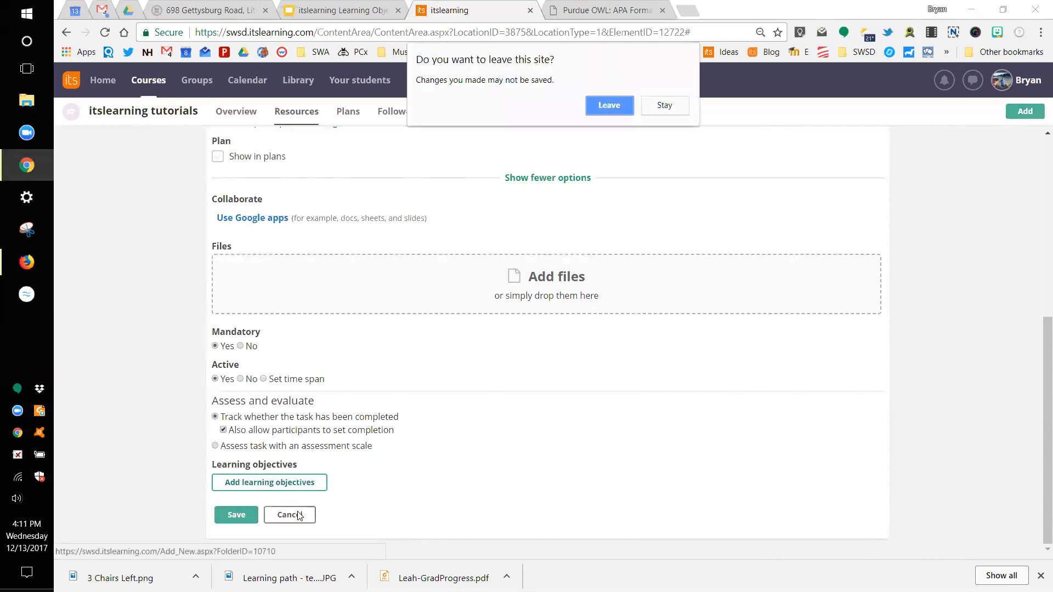
click(603, 110)
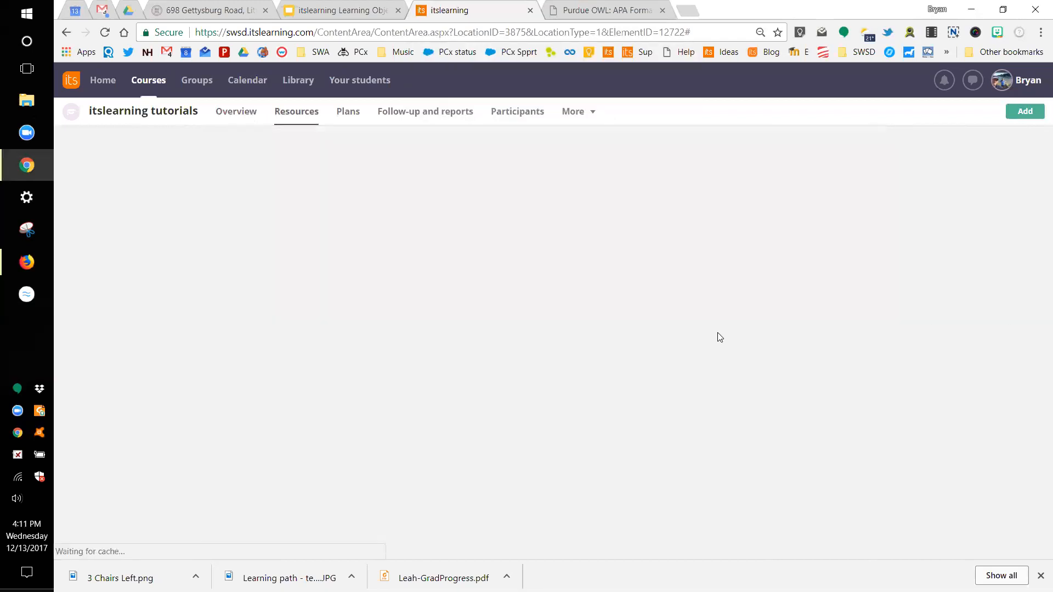
click(236, 113)
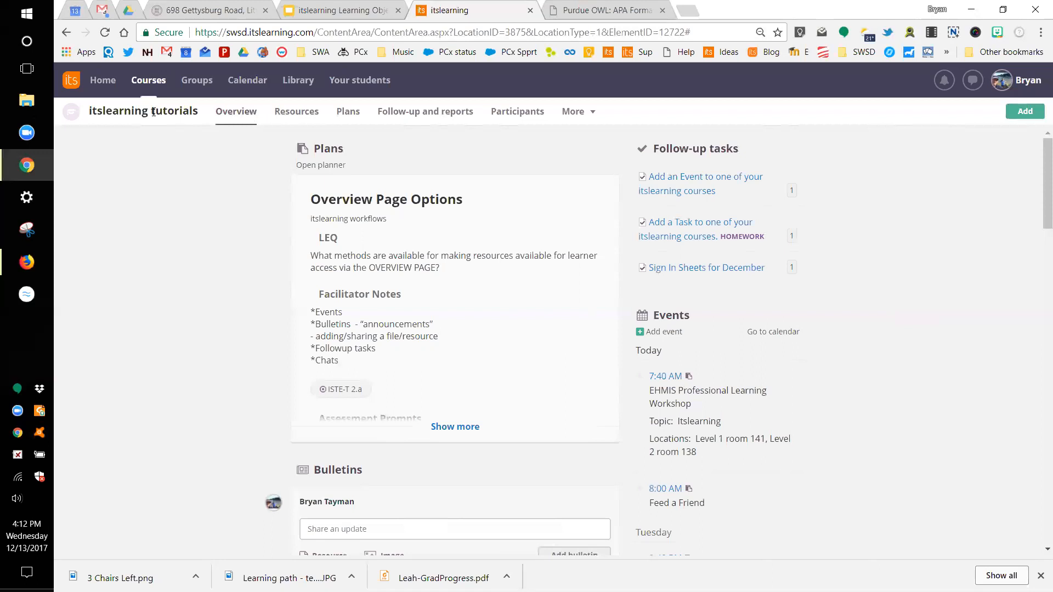
click(150, 84)
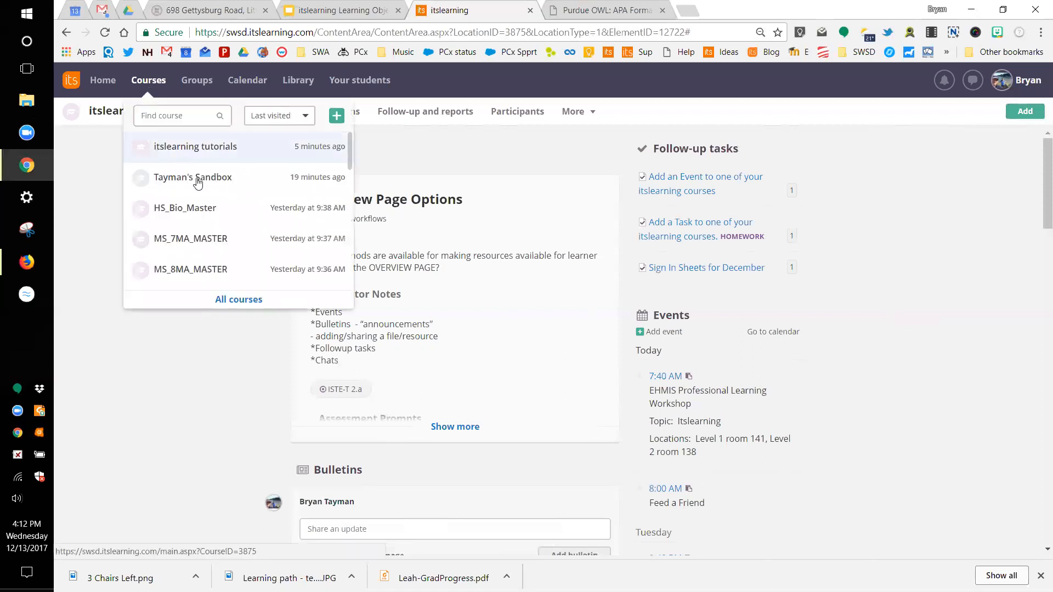
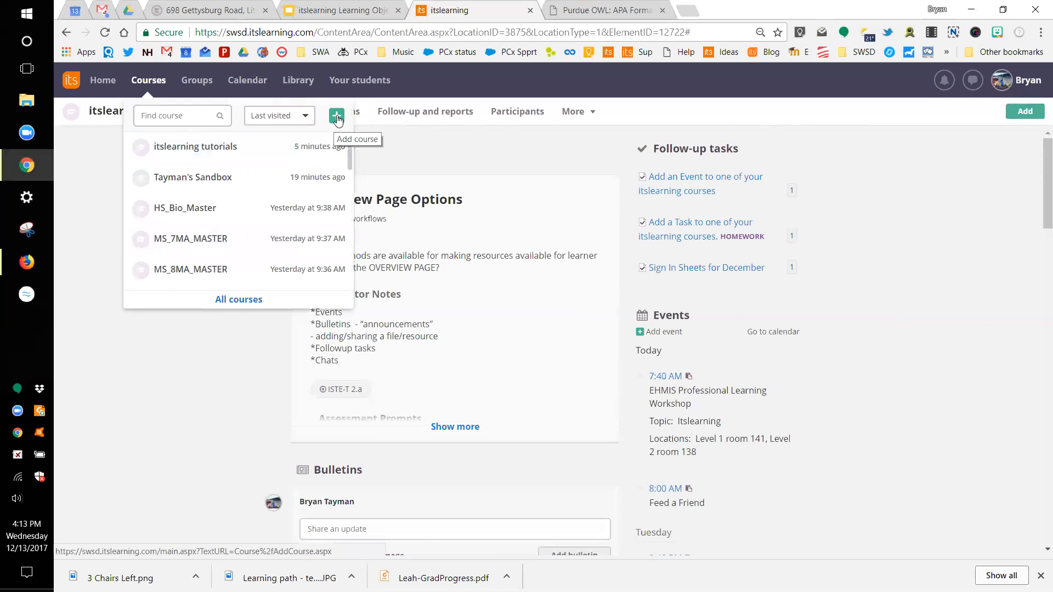
Step: Start a new course with the sandbox title, based on an existing course or template
click(337, 117)
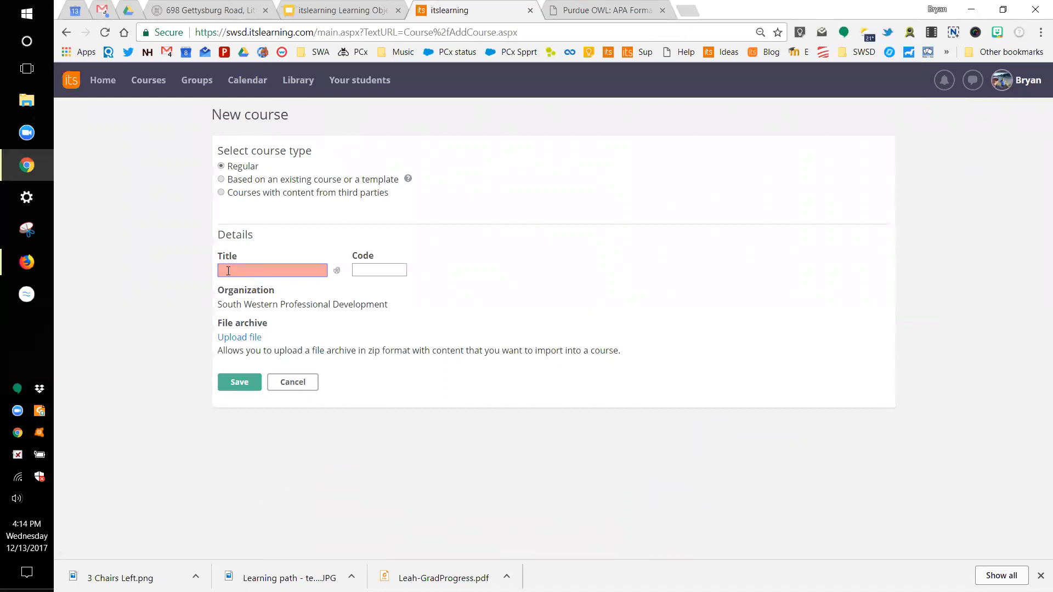
text(Bryan Sandbox)
click(222, 180)
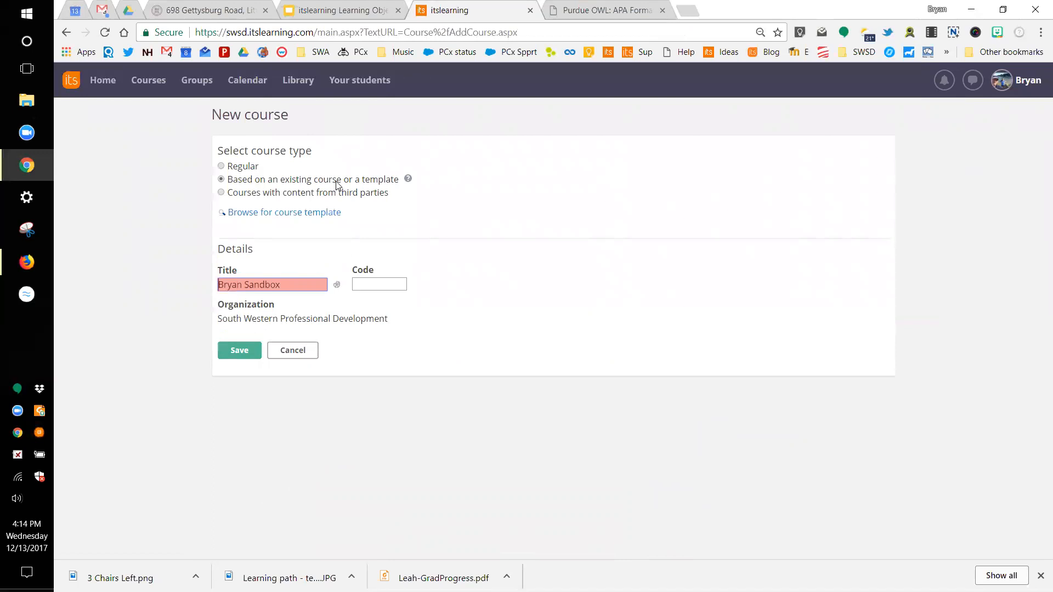
Step: Create the sandbox course from the Blank Master Template and save it
click(274, 213)
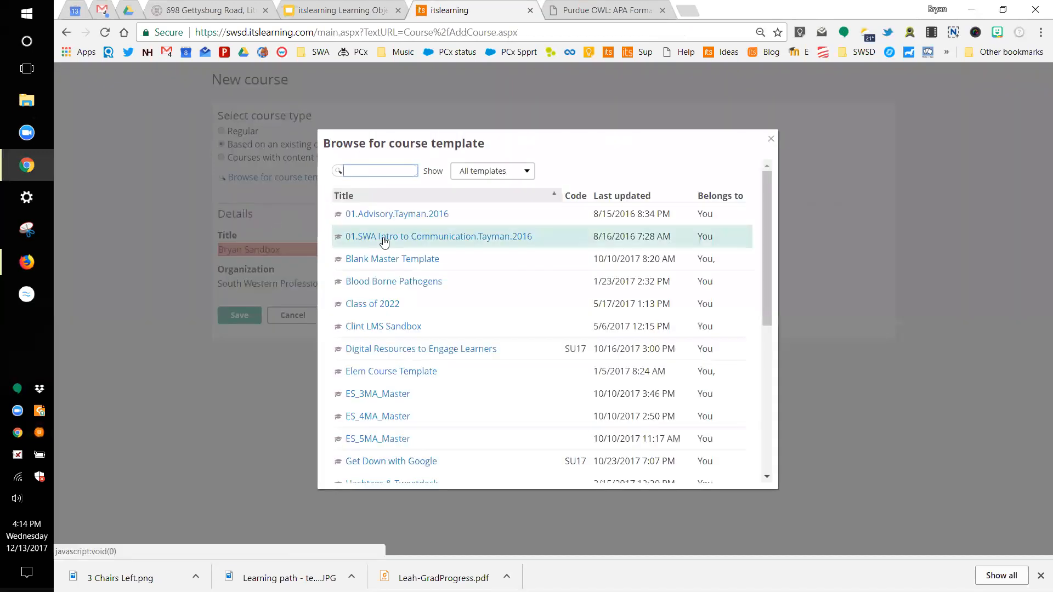
scroll(383, 237, down, 3)
scroll(383, 239, up, 3)
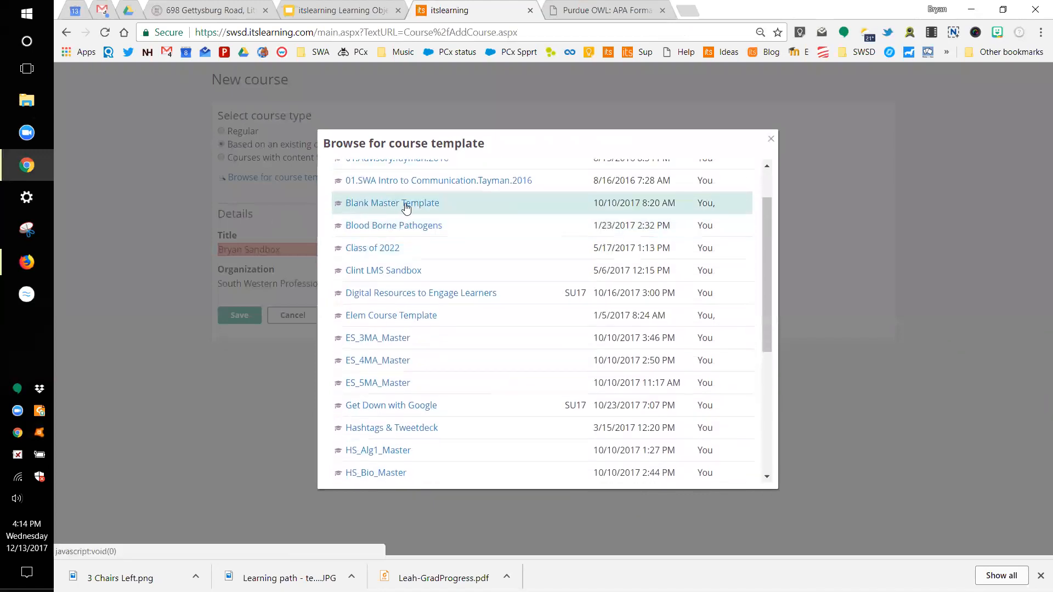
scroll(395, 230, up, 2)
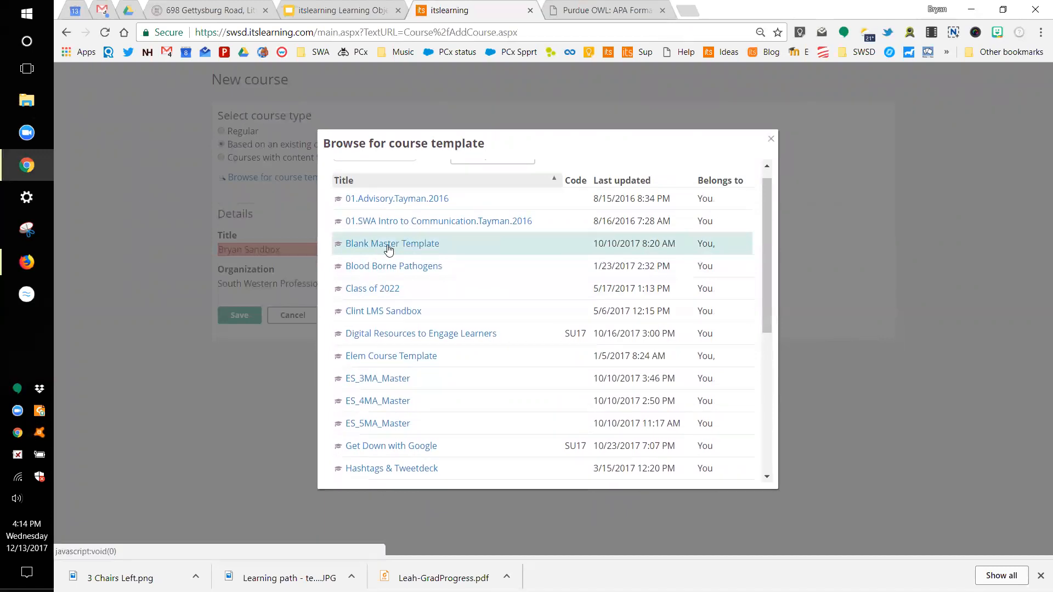
click(386, 247)
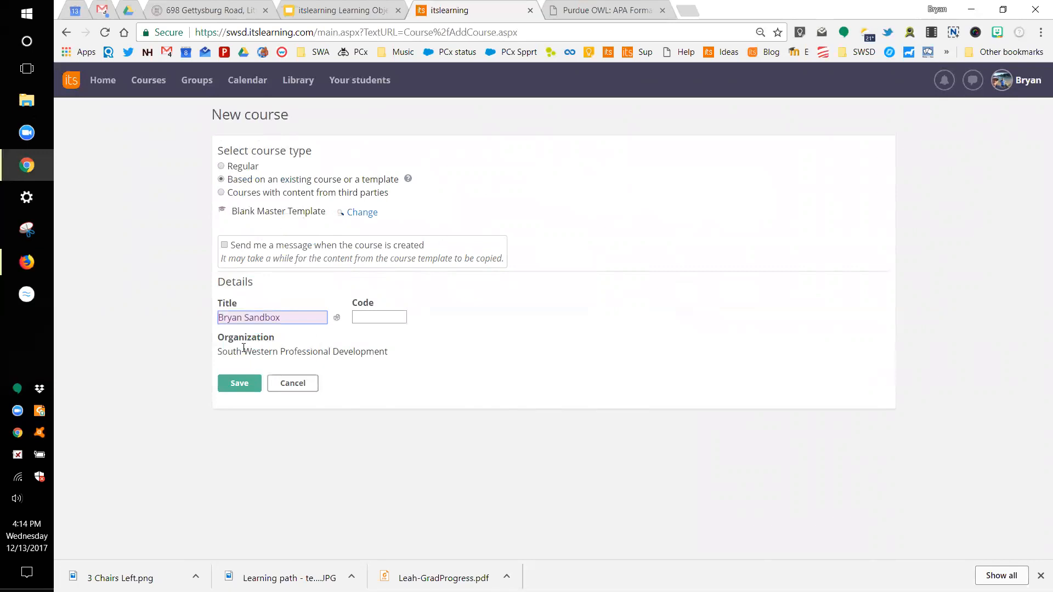
click(238, 386)
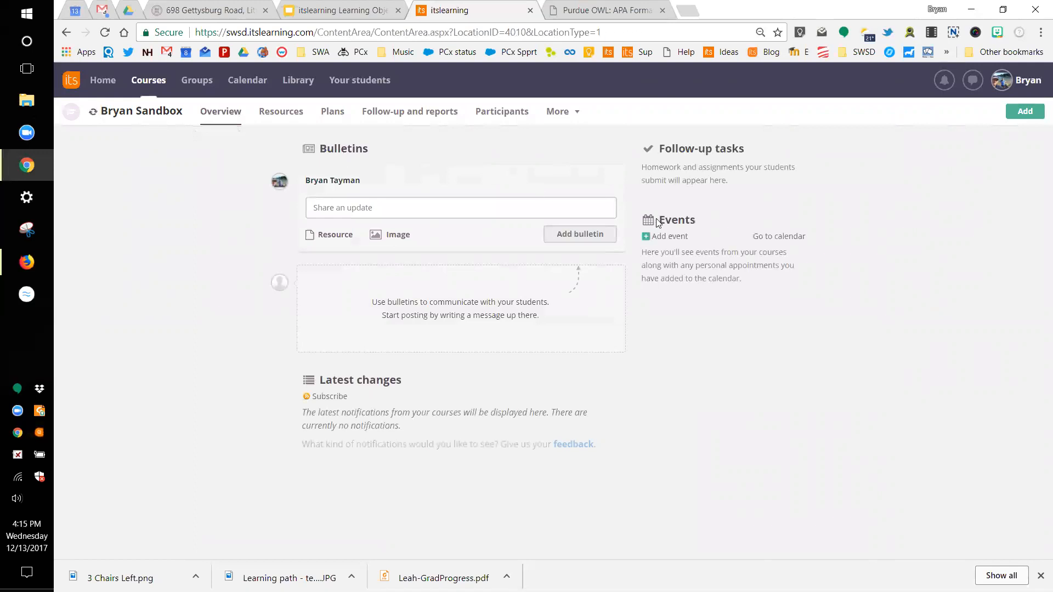
Step: Start a new bulletin reading 'Good Morning'
click(336, 208)
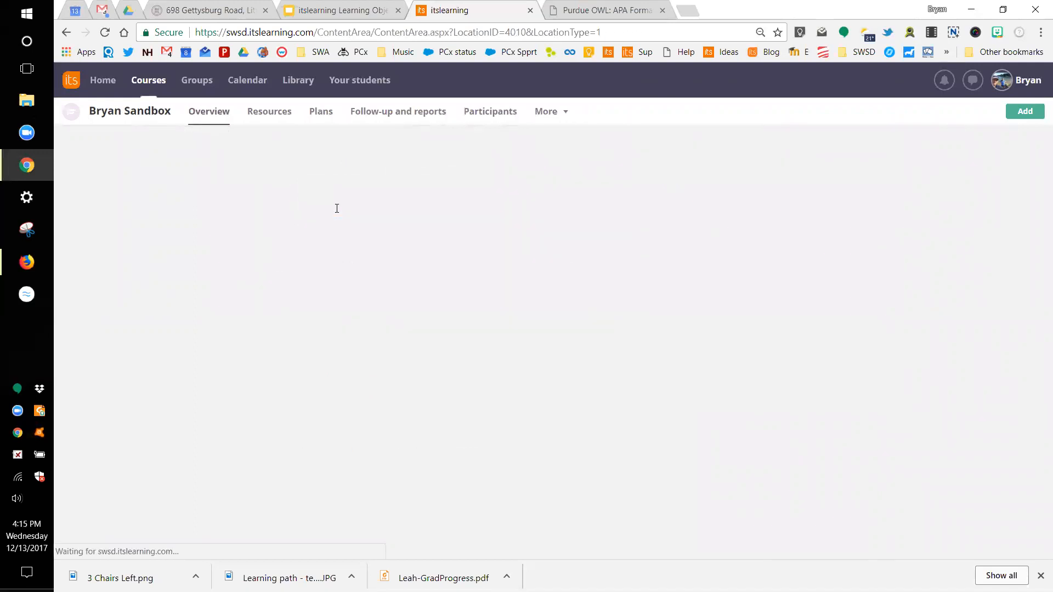
click(337, 209)
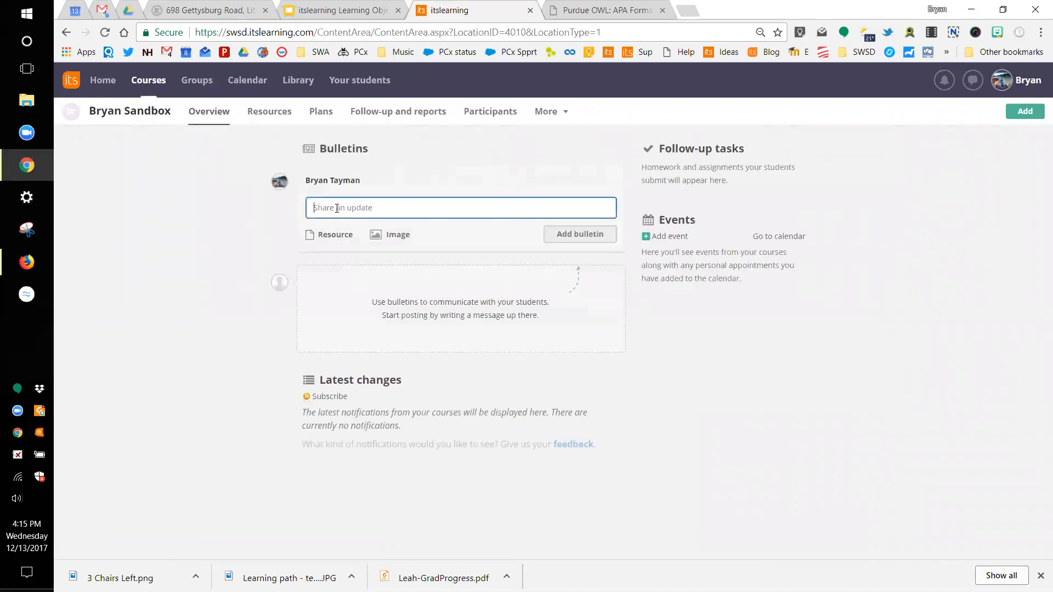
text(Good Morning!!)
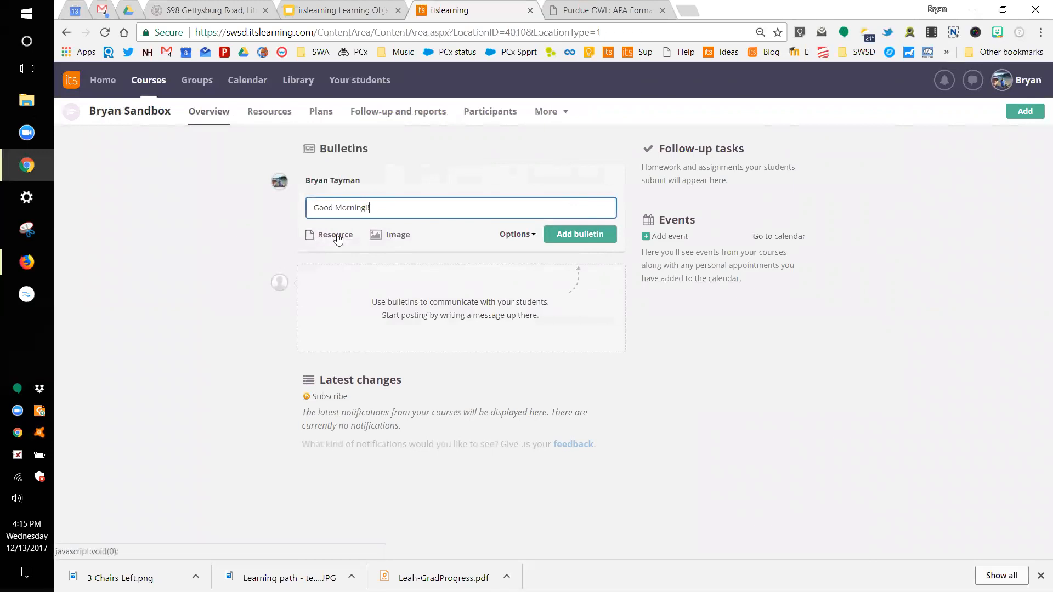
Step: Attach the ItsLearning Course Development Workflow note from Course Development Resources
click(336, 235)
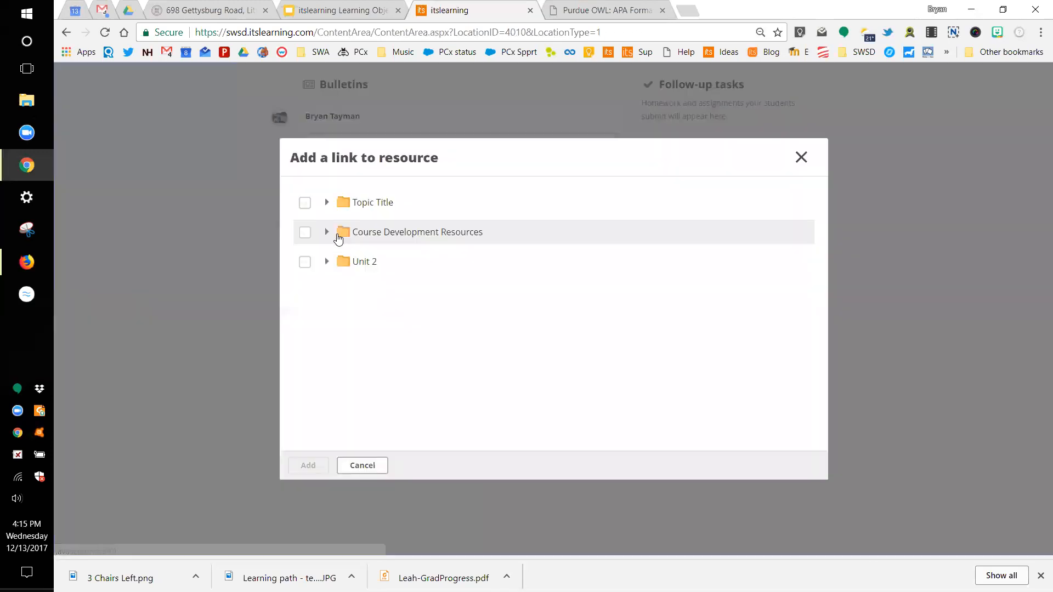
click(326, 262)
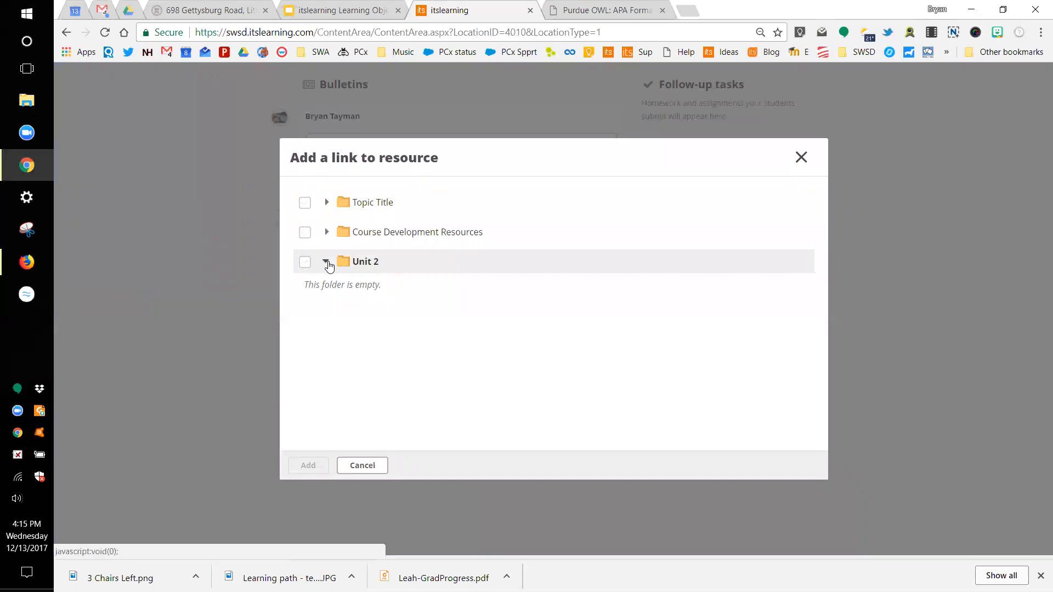
click(325, 233)
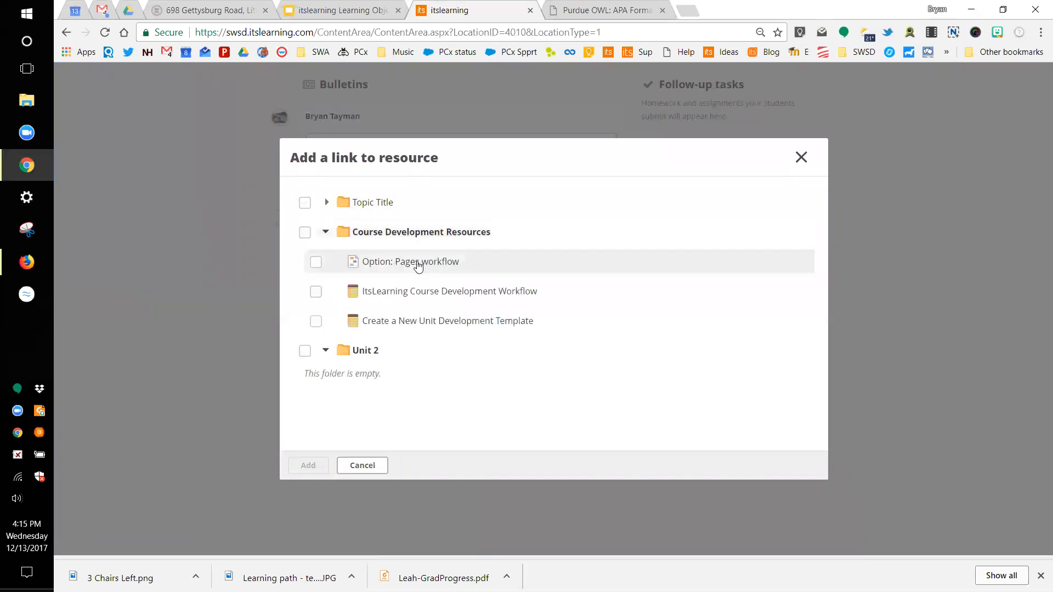
click(317, 294)
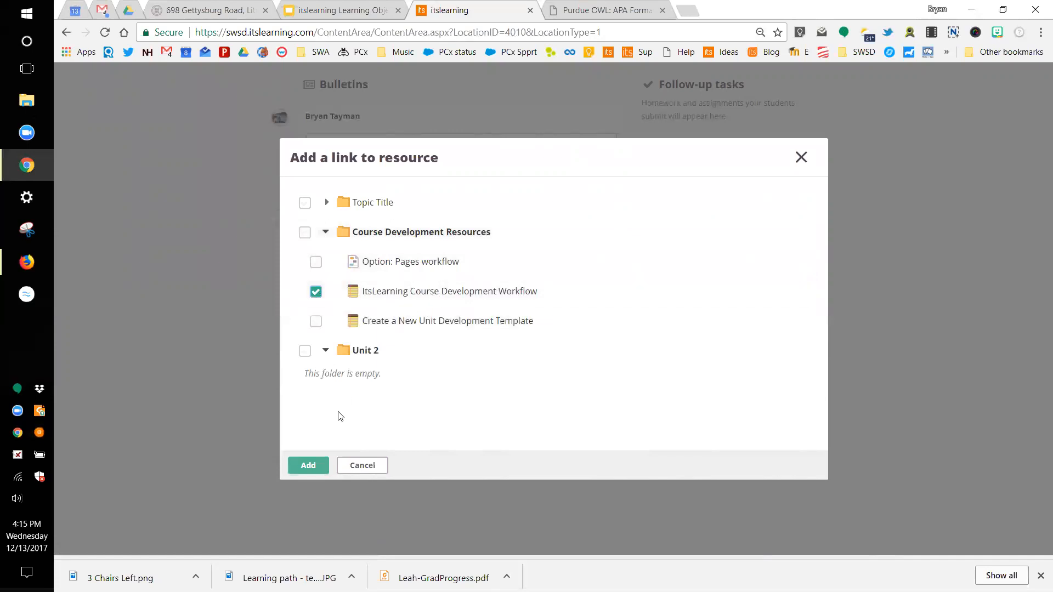
click(305, 469)
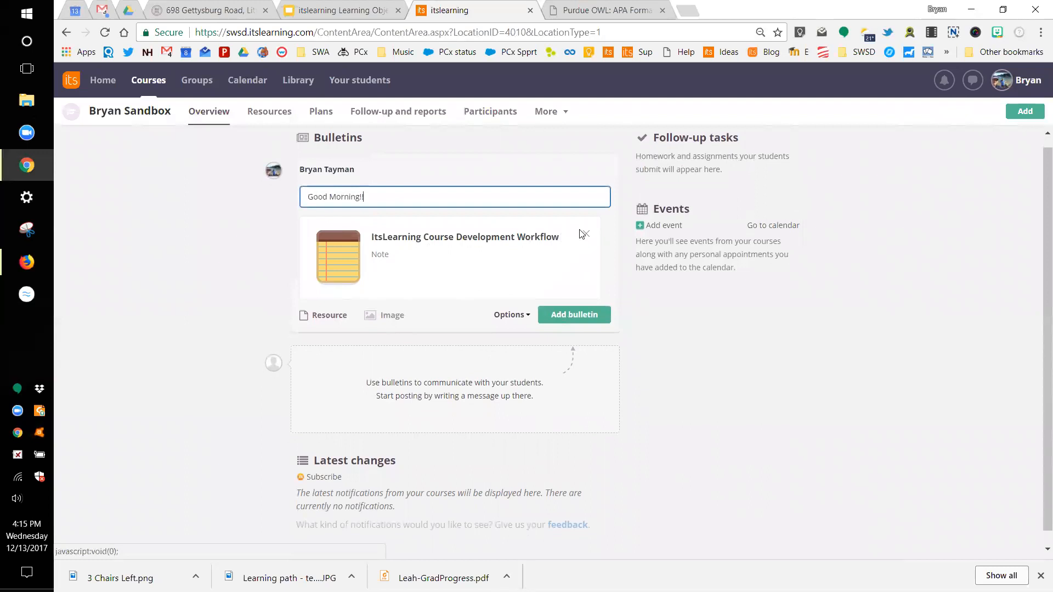
Step: Replace the attached note with the image 2897296228.png
click(585, 237)
click(404, 238)
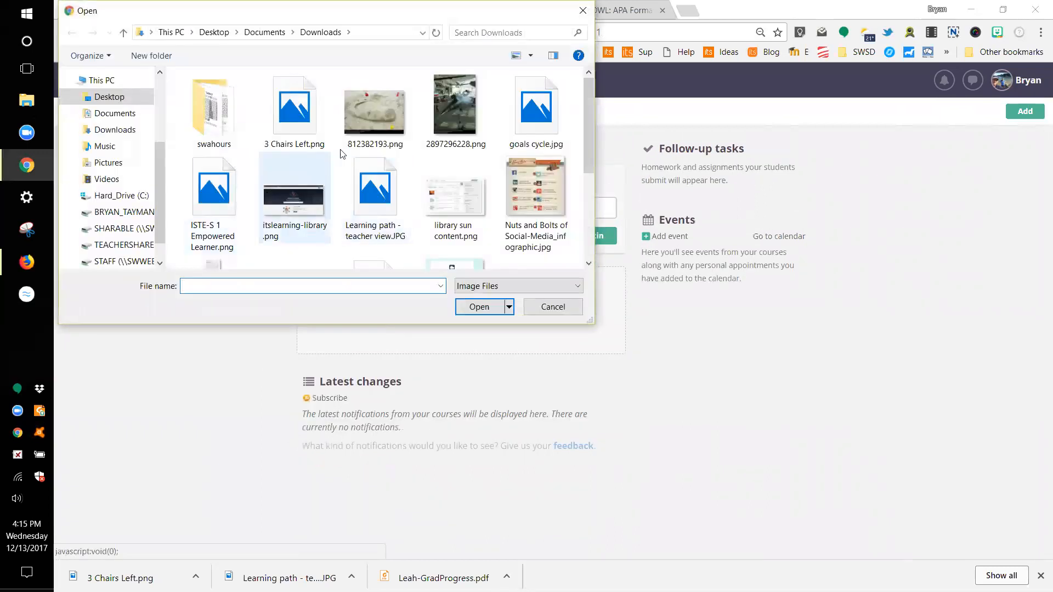
click(460, 107)
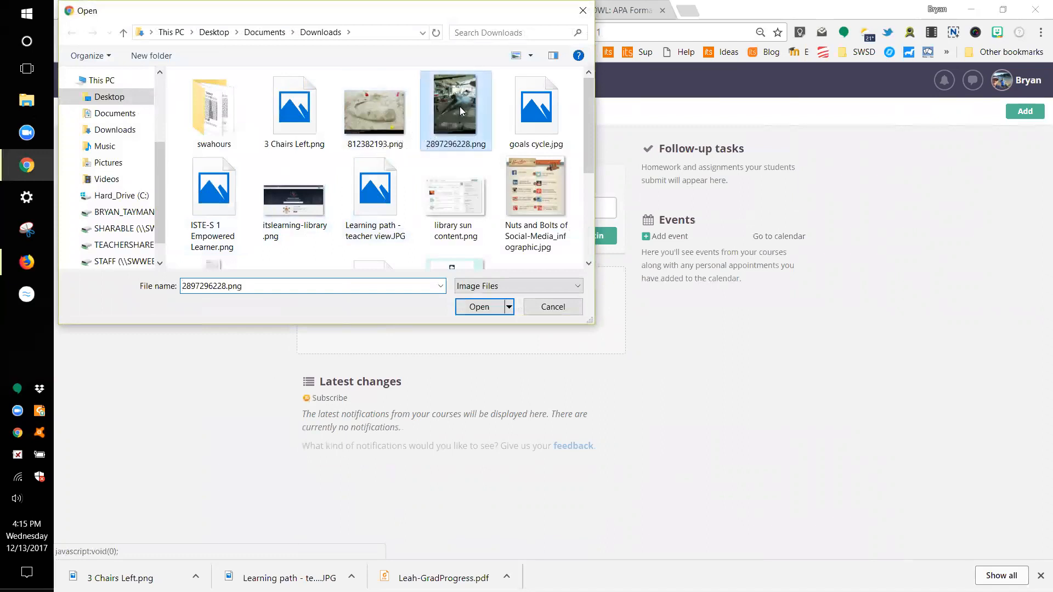
click(501, 307)
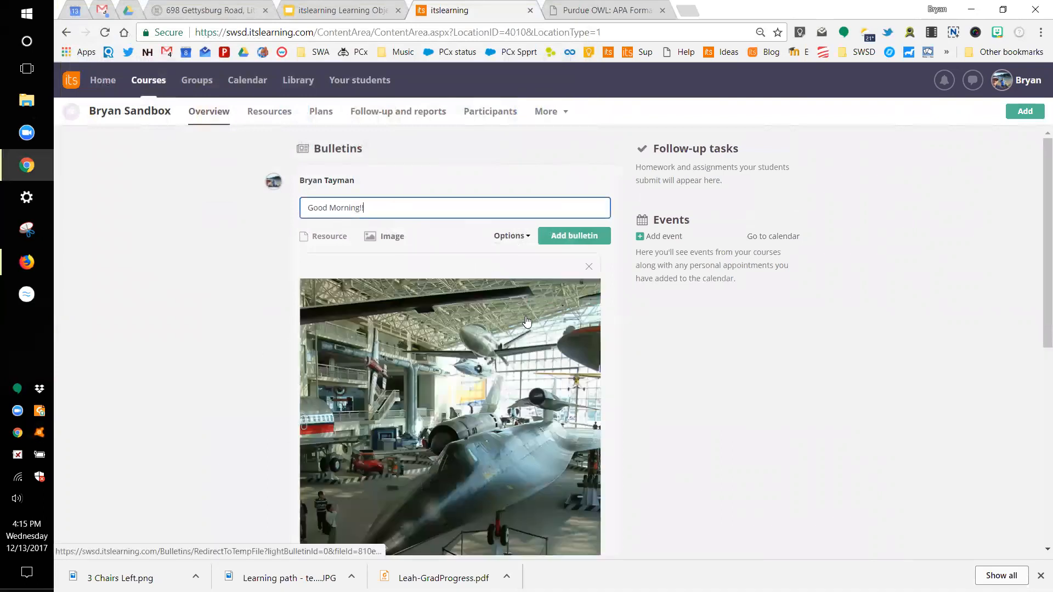
Step: Disable comments and post the bulletin to the course
click(511, 236)
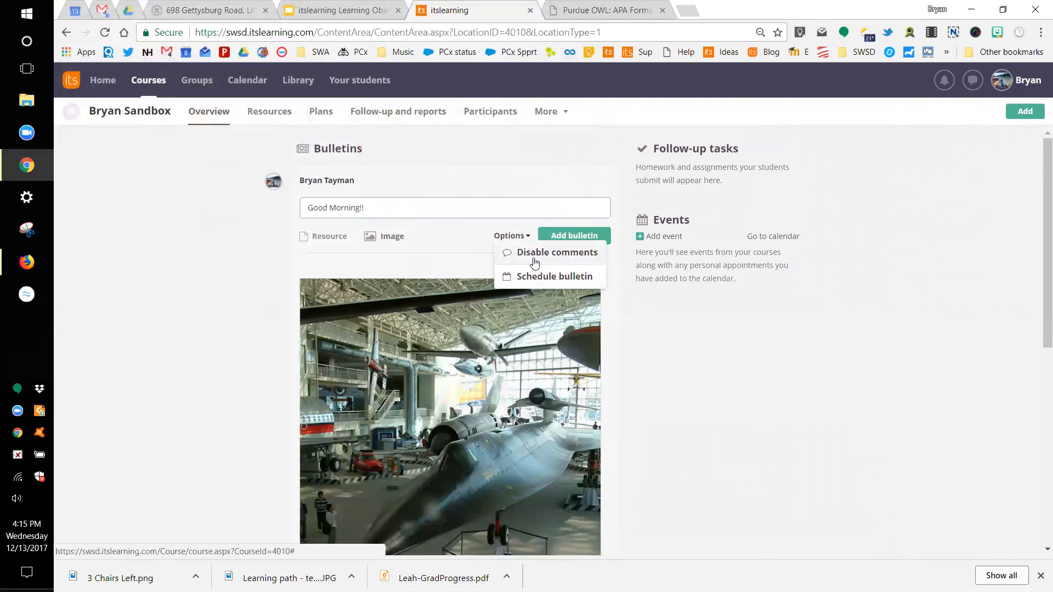
click(530, 258)
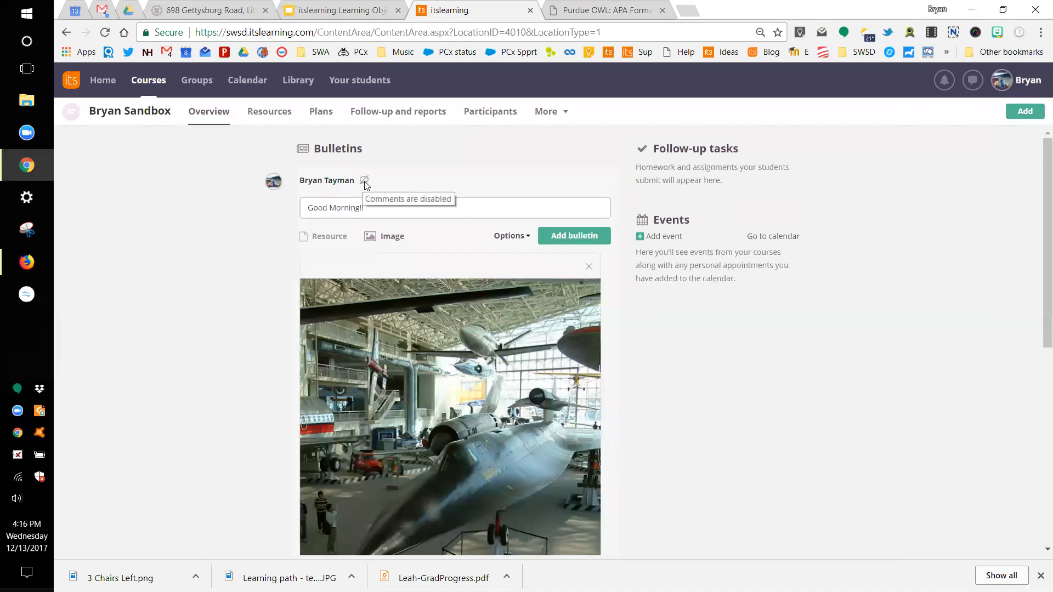
click(555, 236)
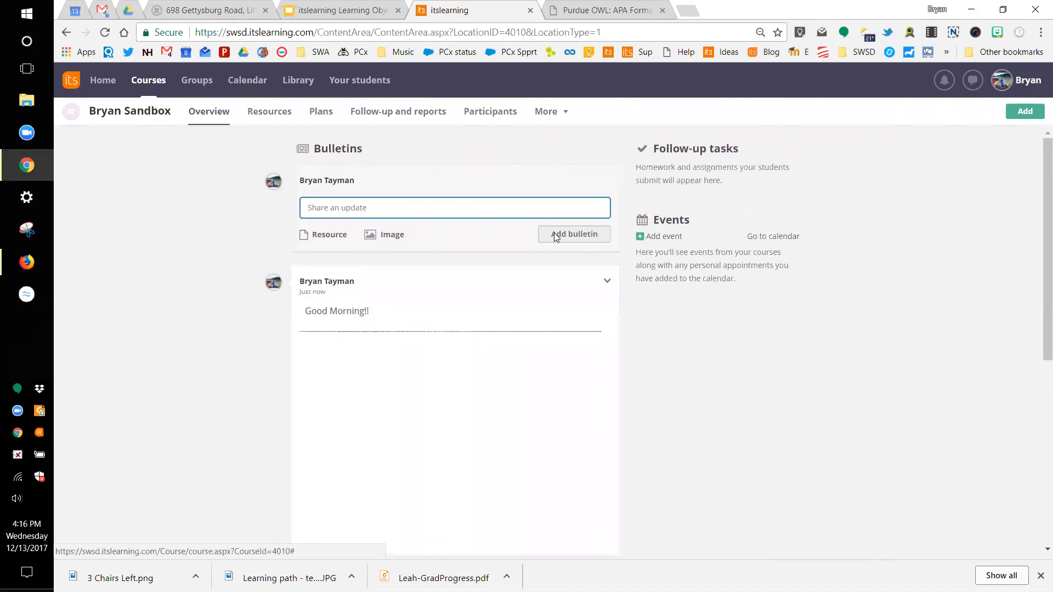
scroll(199, 381, down, 1)
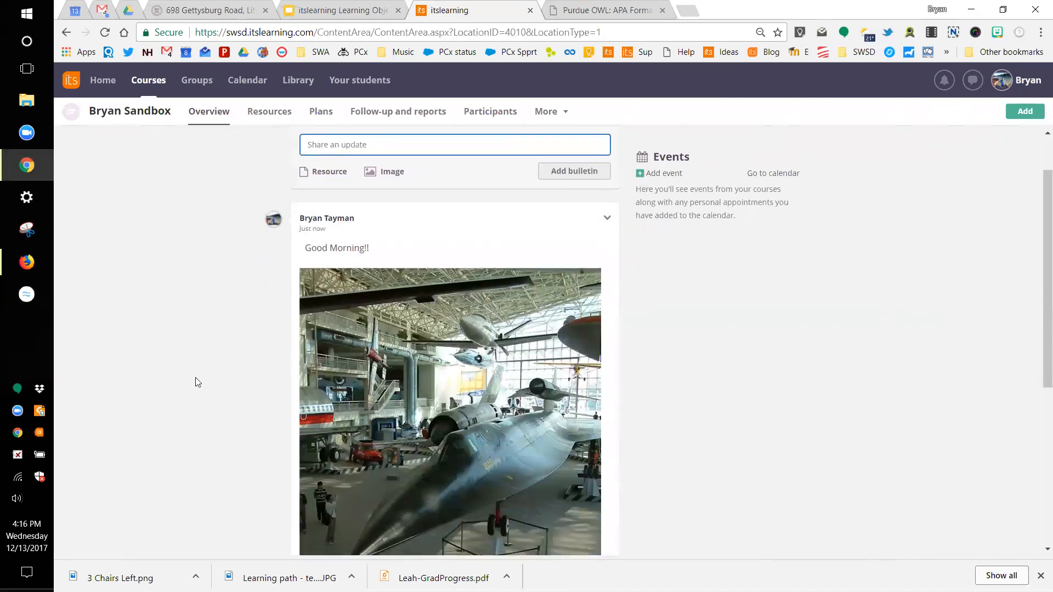
scroll(197, 383, up, 1)
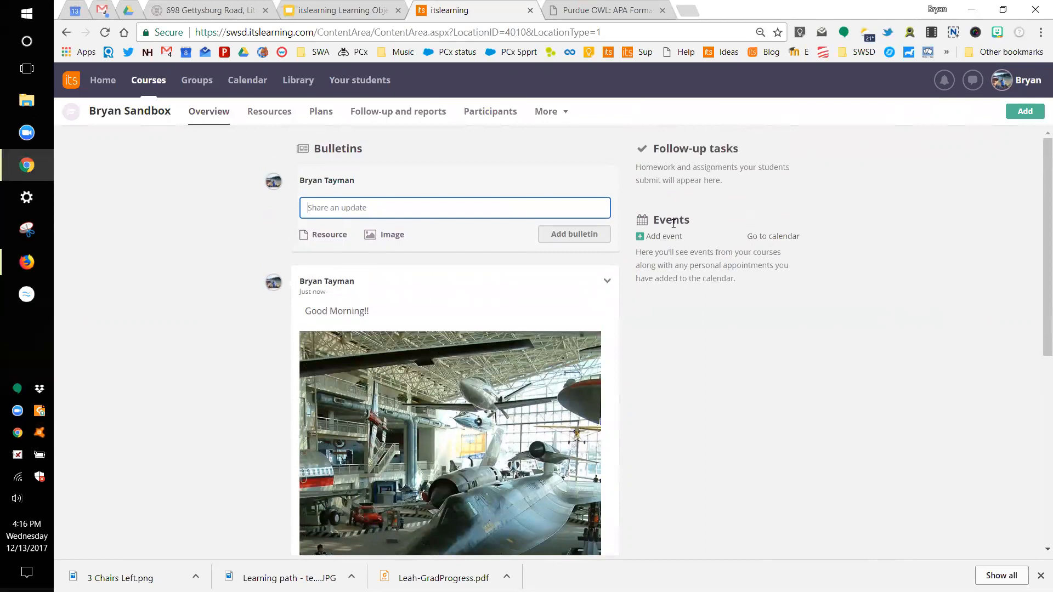
Step: Add a 'Today's Webinar' event at 8:00 AM today to the course events
click(663, 239)
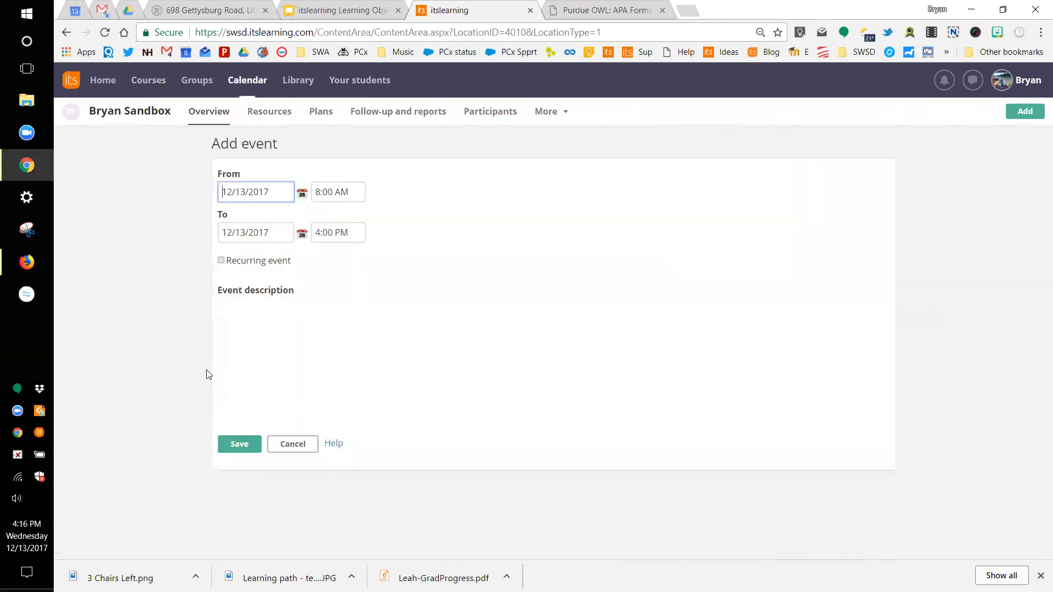
click(259, 358)
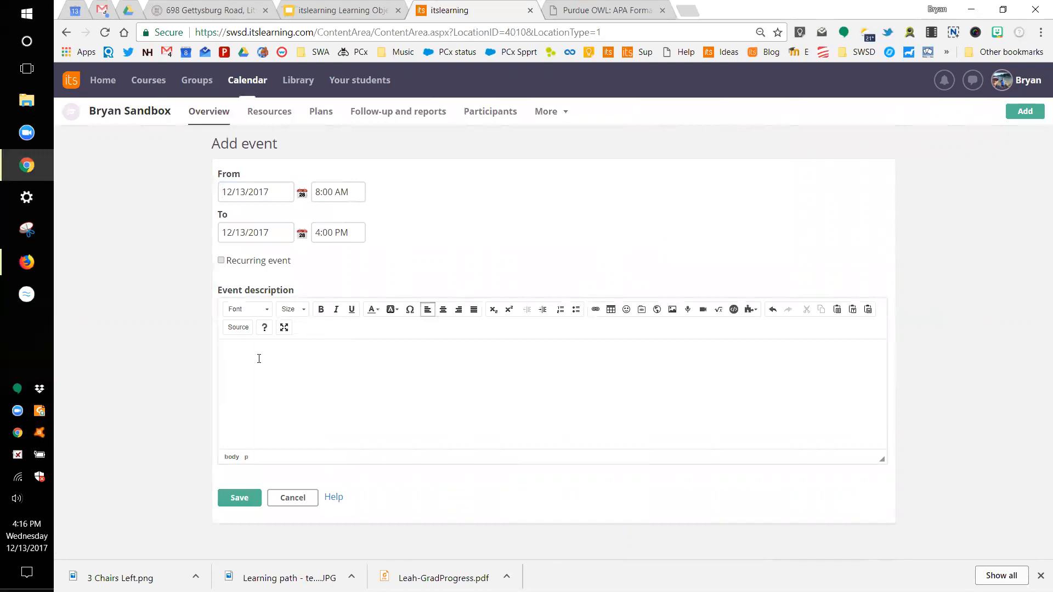
text(Today's Webina)
click(240, 495)
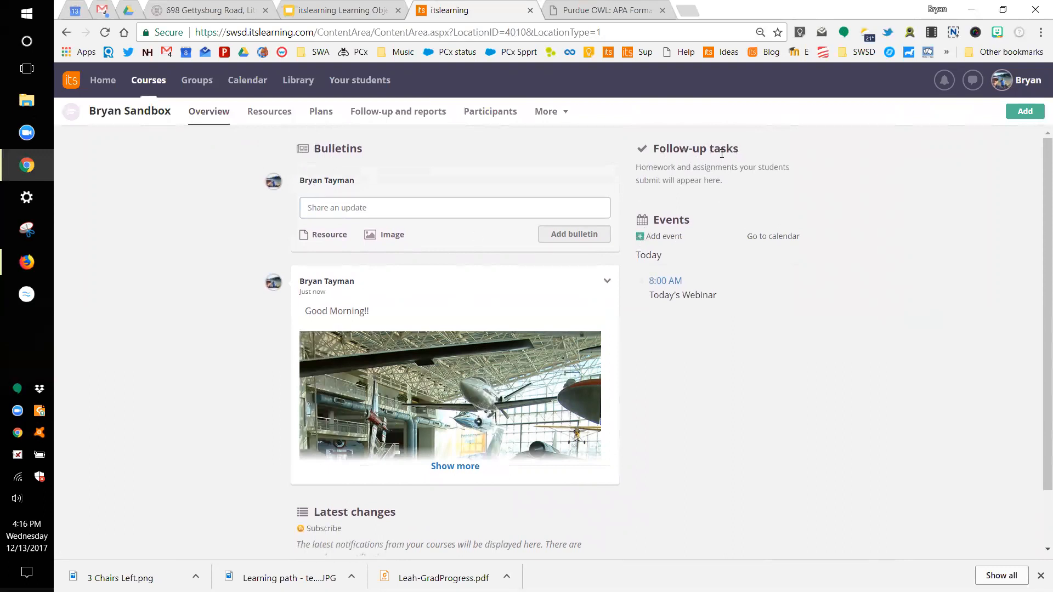
Step: Start a new task titled 'Explore the Library of itslearning'
click(1021, 113)
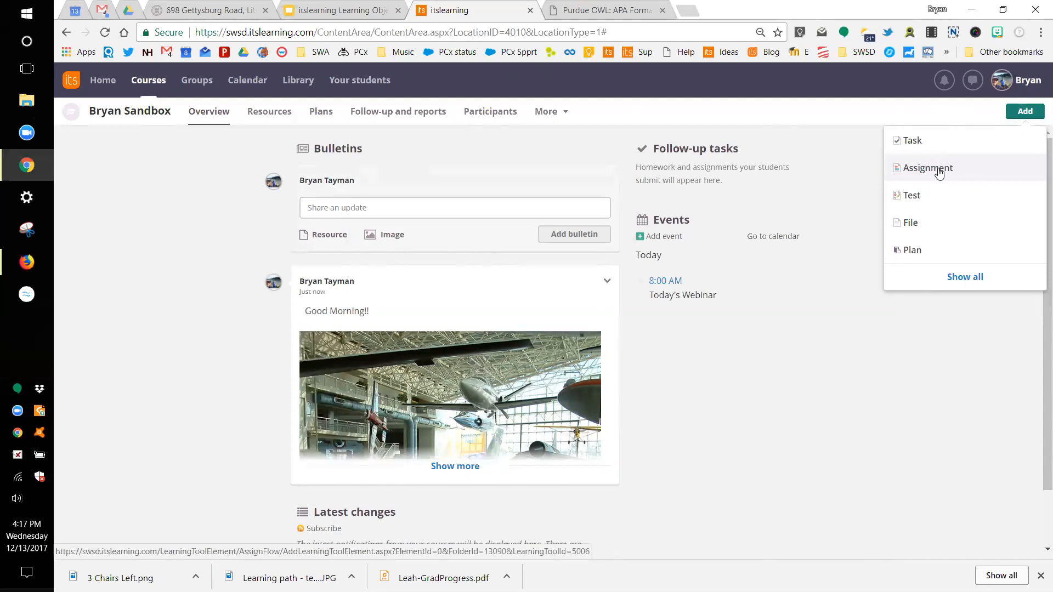
click(923, 141)
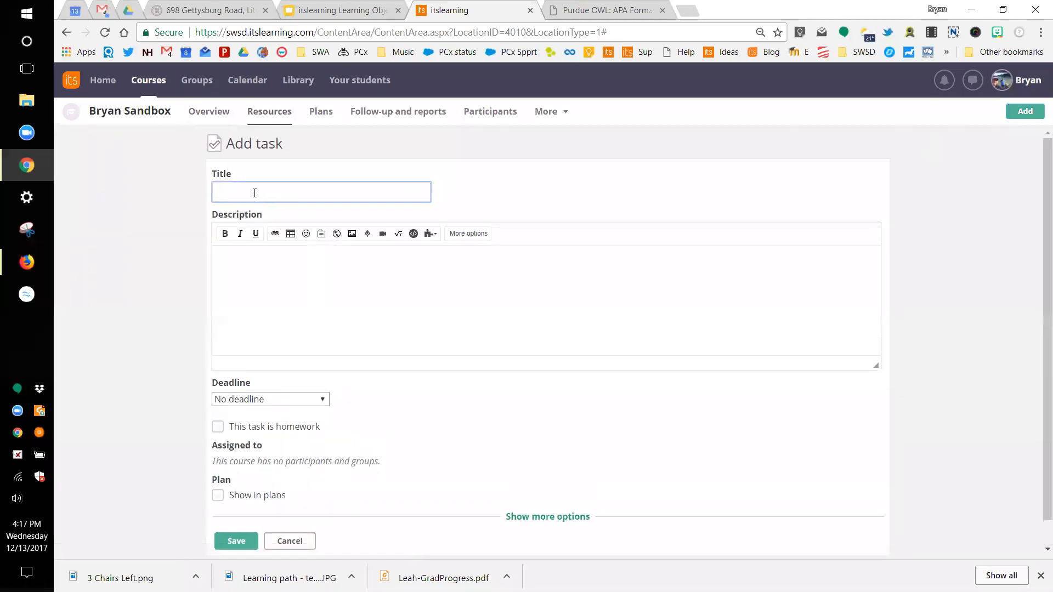
click(255, 192)
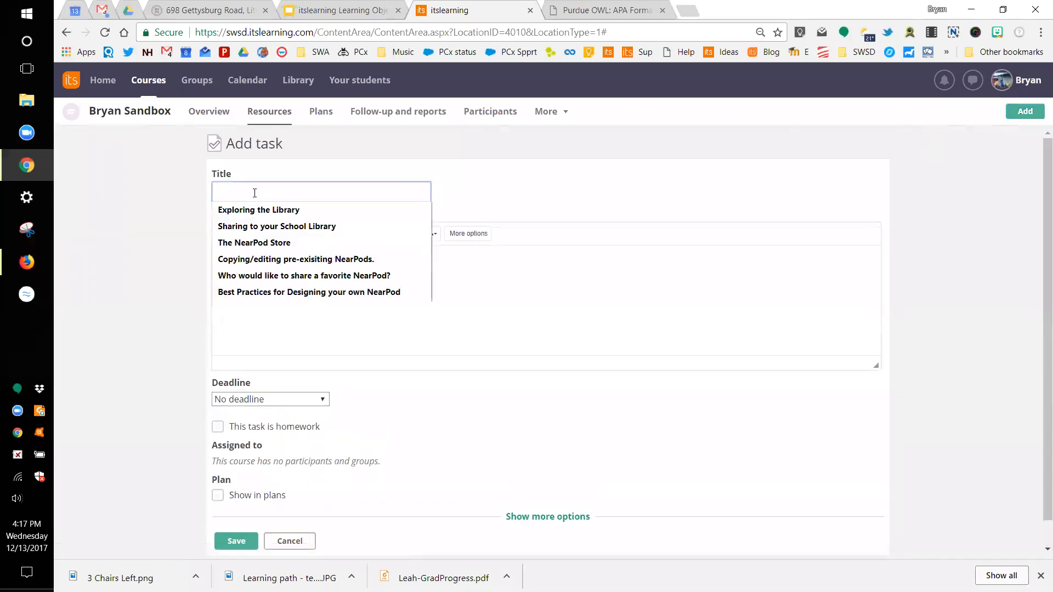
text(Explor)
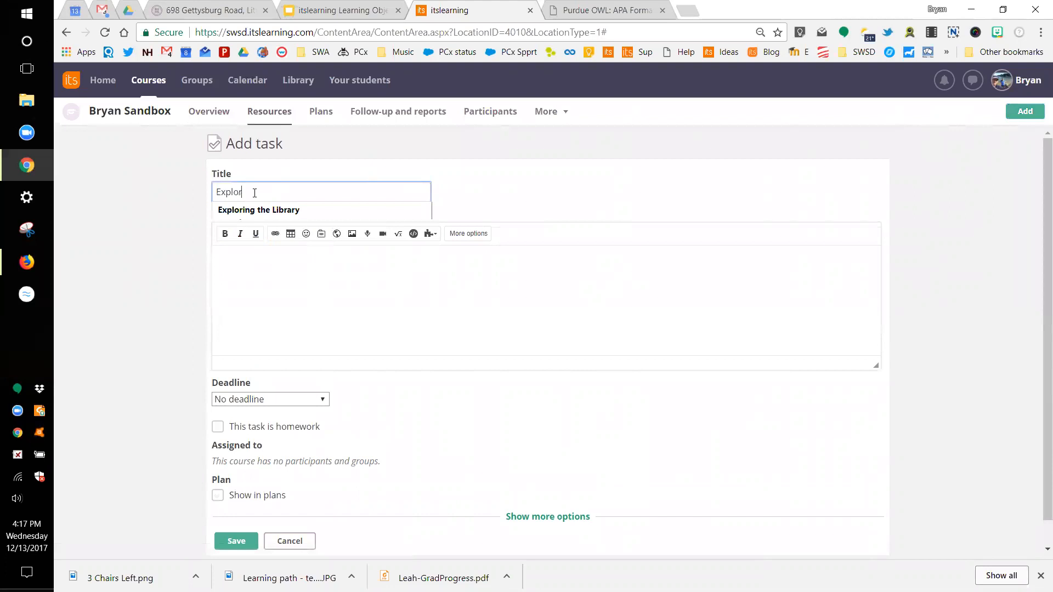
text(e the Li)
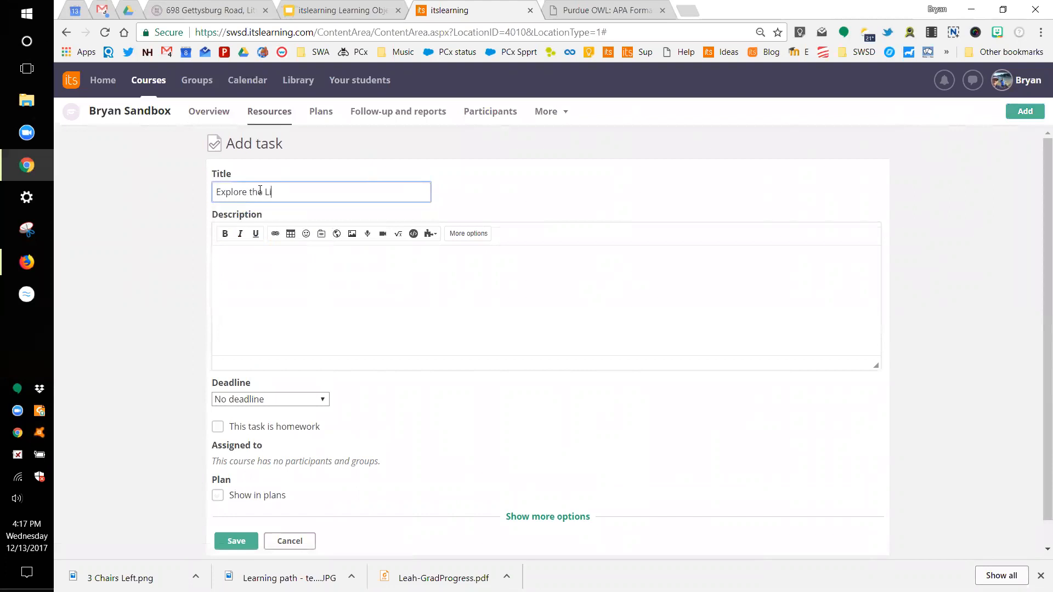
text(brary of itslearning)
Step: Describe the task as 'Take a look around the library!'
click(246, 257)
text(Tke)
key(BackSpace)
key(BackSpace)
text(ak)
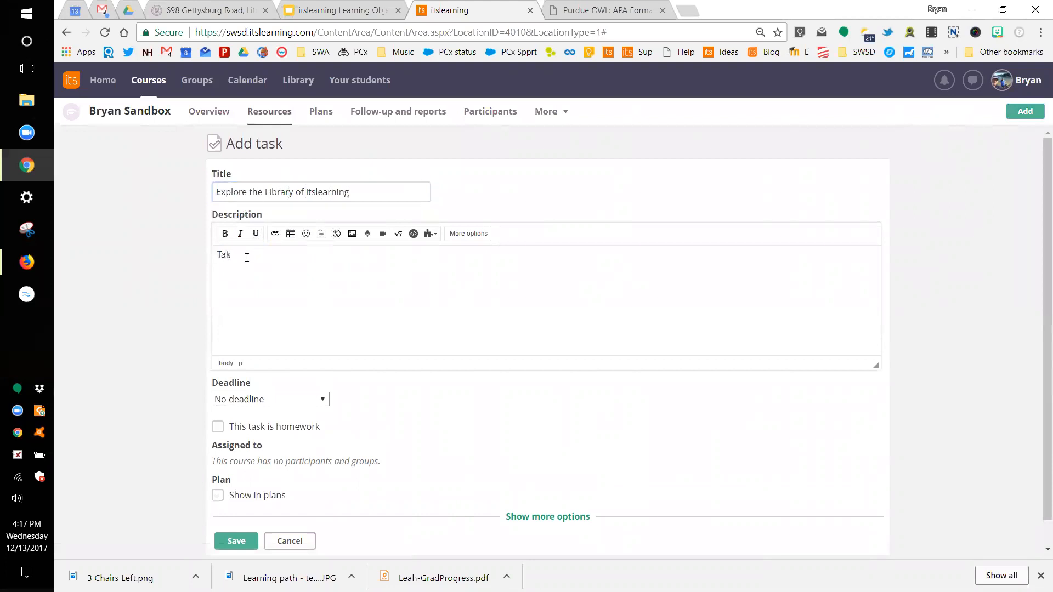
text(e a look around the libary)
key(BackSpace)
key(BackSpace)
text(rary!)
Step: Mark the task as homework and save it
scroll(288, 424, down, 1)
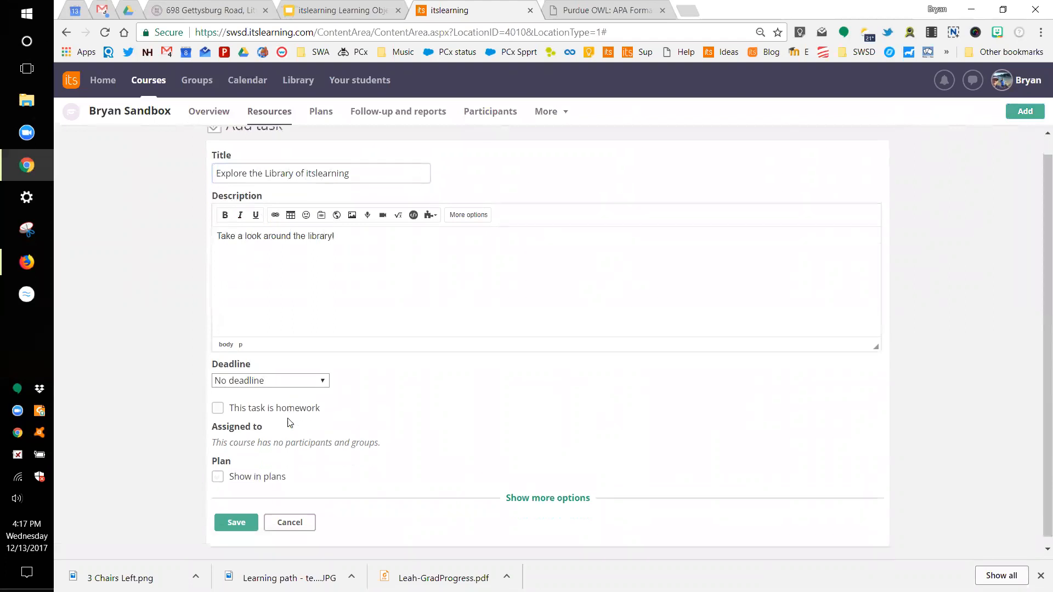
click(218, 401)
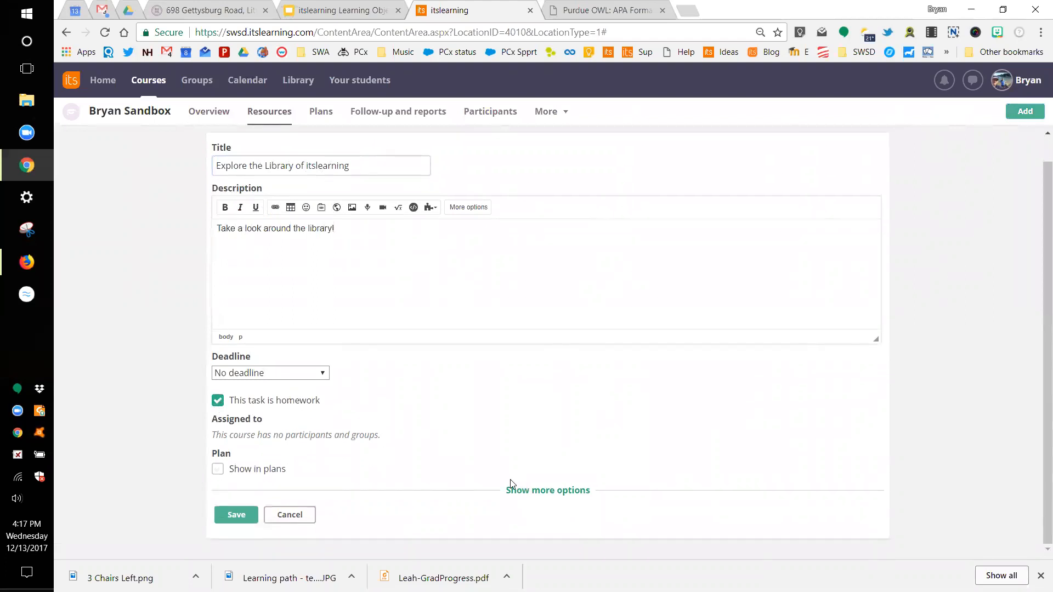
click(527, 491)
scroll(527, 491, down, 6)
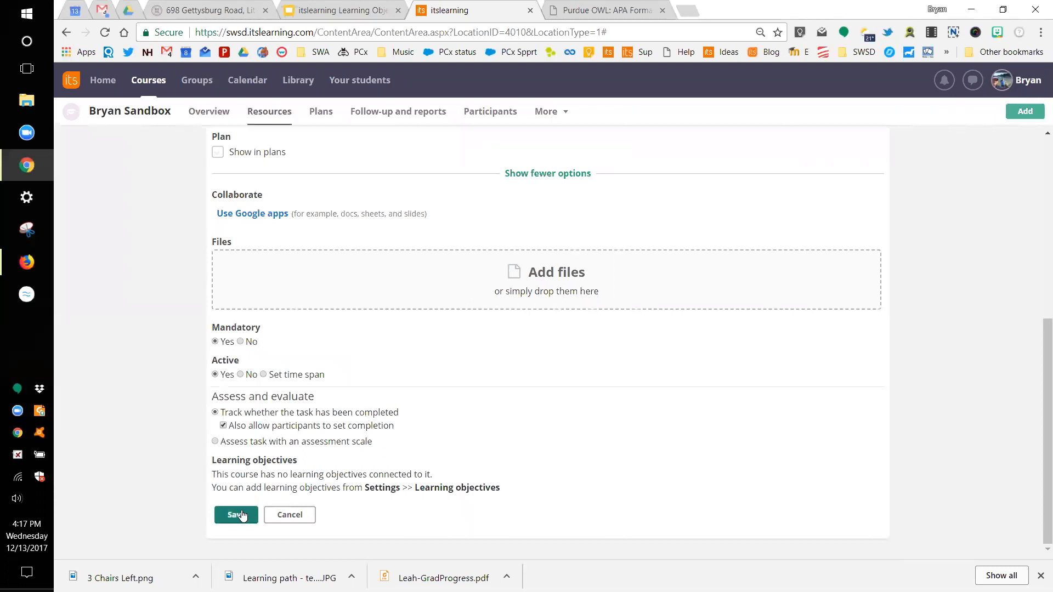
click(248, 523)
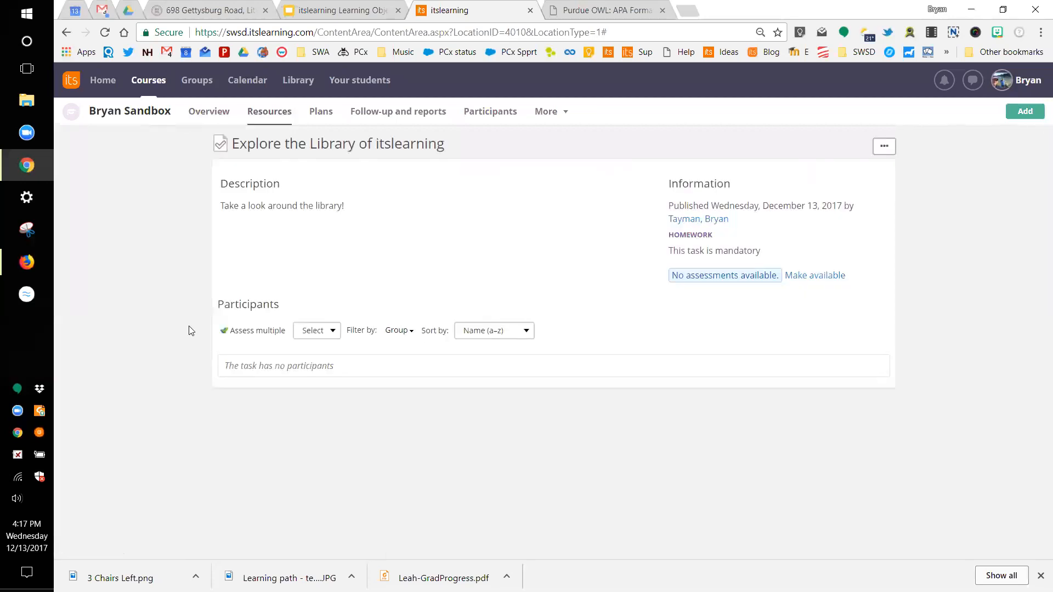
Step: Check the new task under Resources, then view the course's Participants list
click(214, 111)
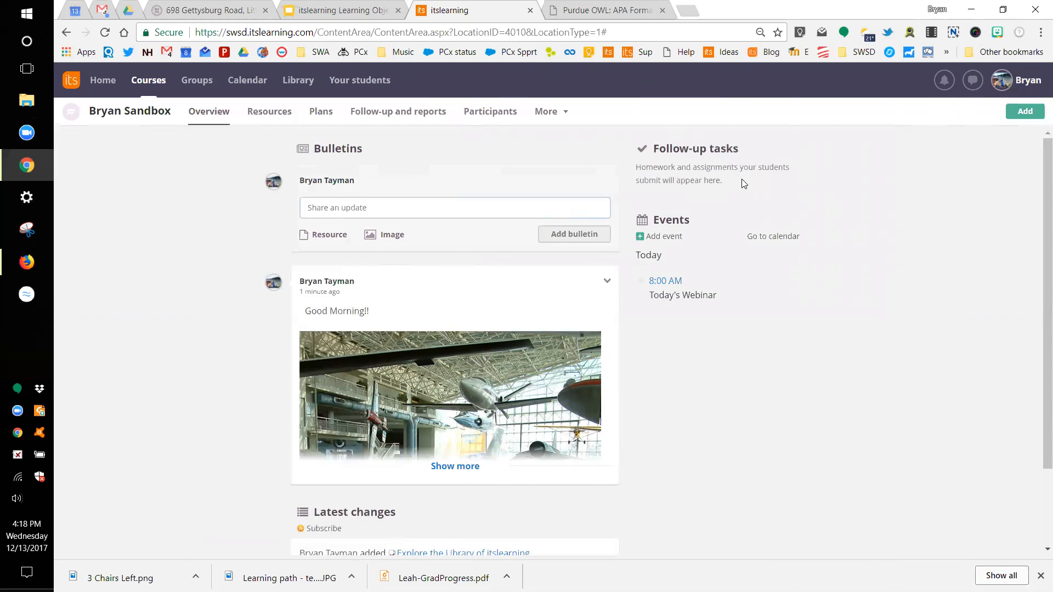
click(274, 118)
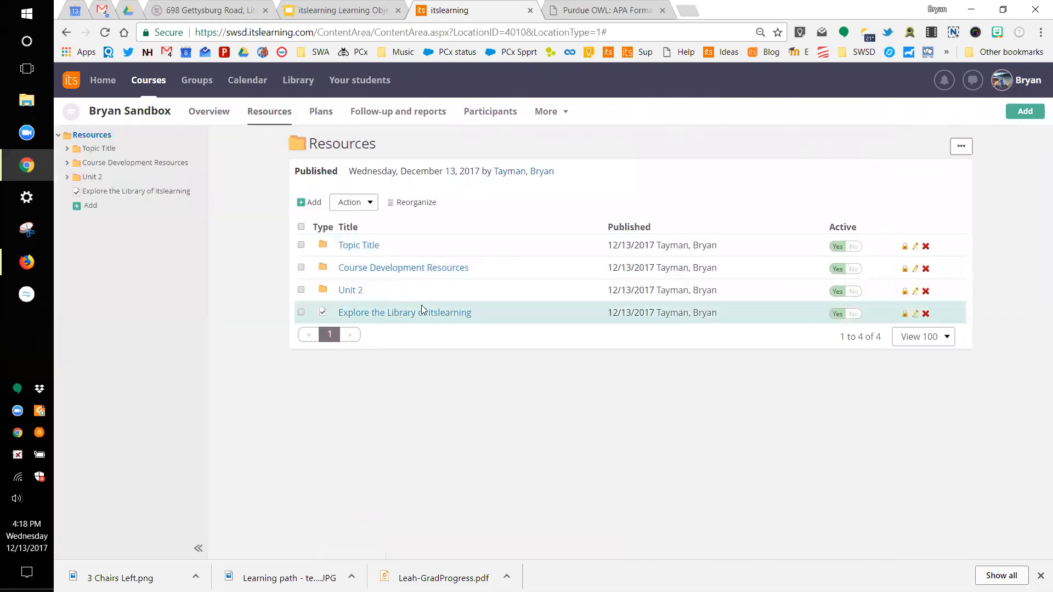
click(370, 313)
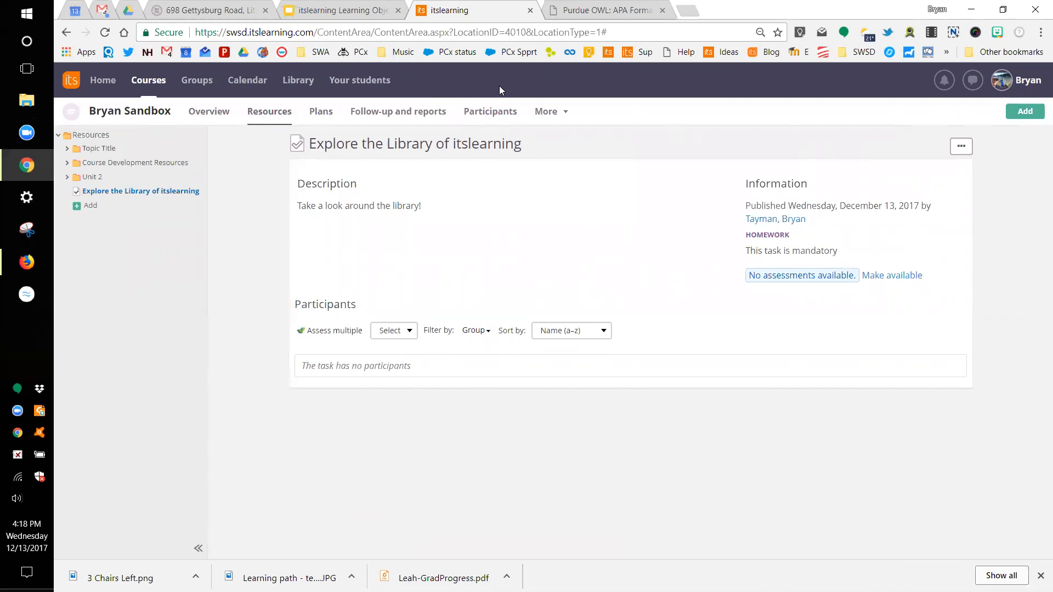
click(208, 112)
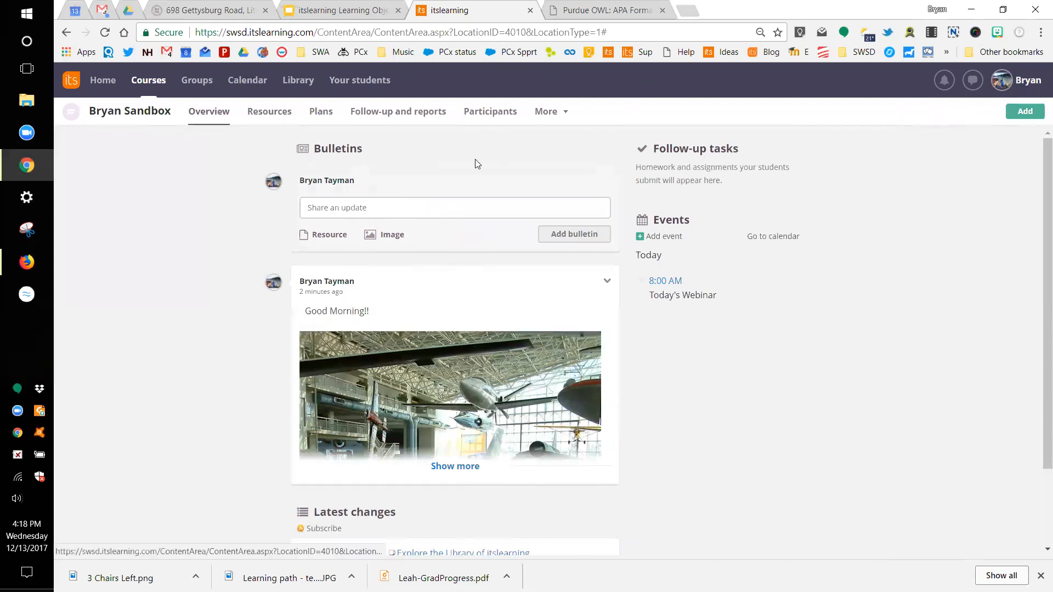
click(486, 112)
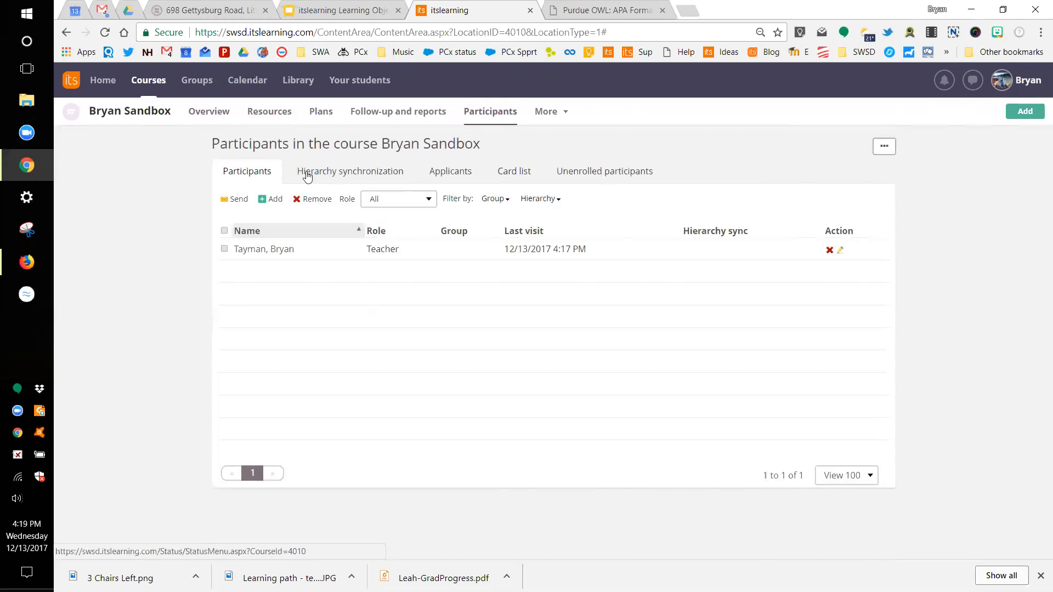
Step: Enrol the test student in the sandbox course with the Student role, then return to Overview
click(273, 200)
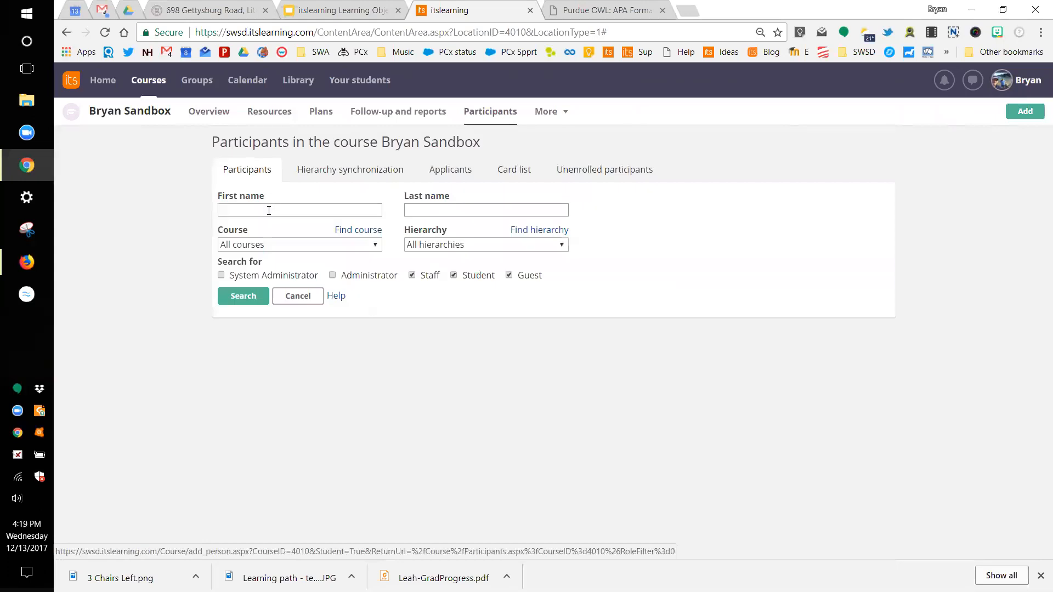
click(282, 211)
text(HS)
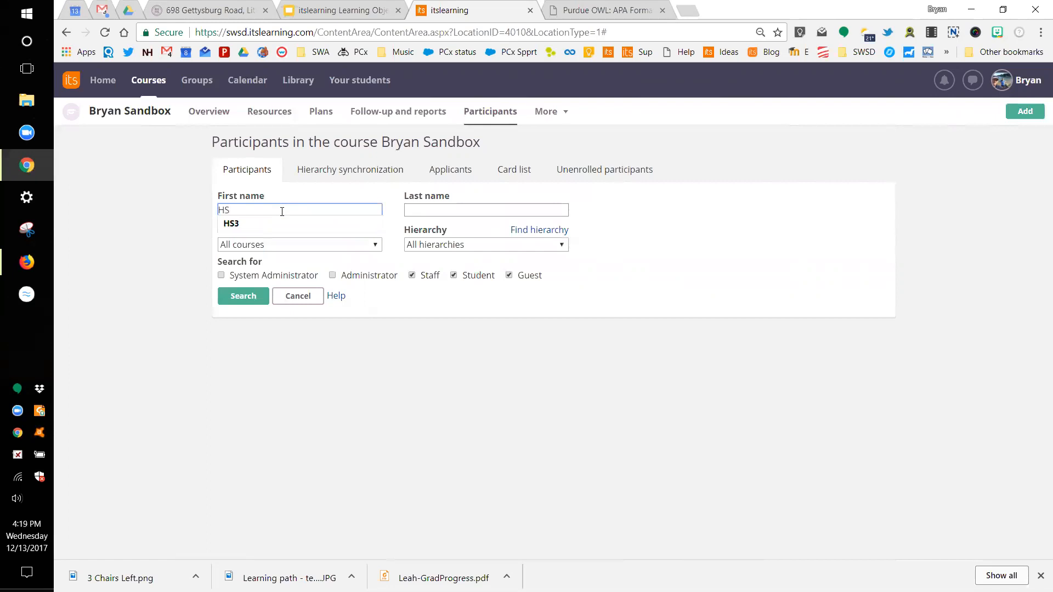
text(3)
click(201, 217)
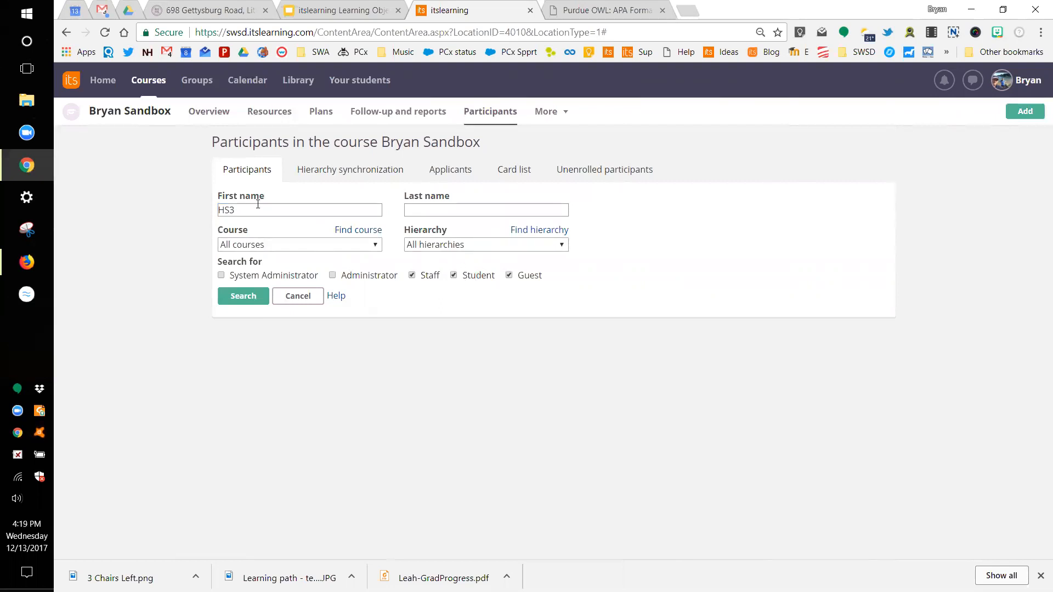
click(239, 296)
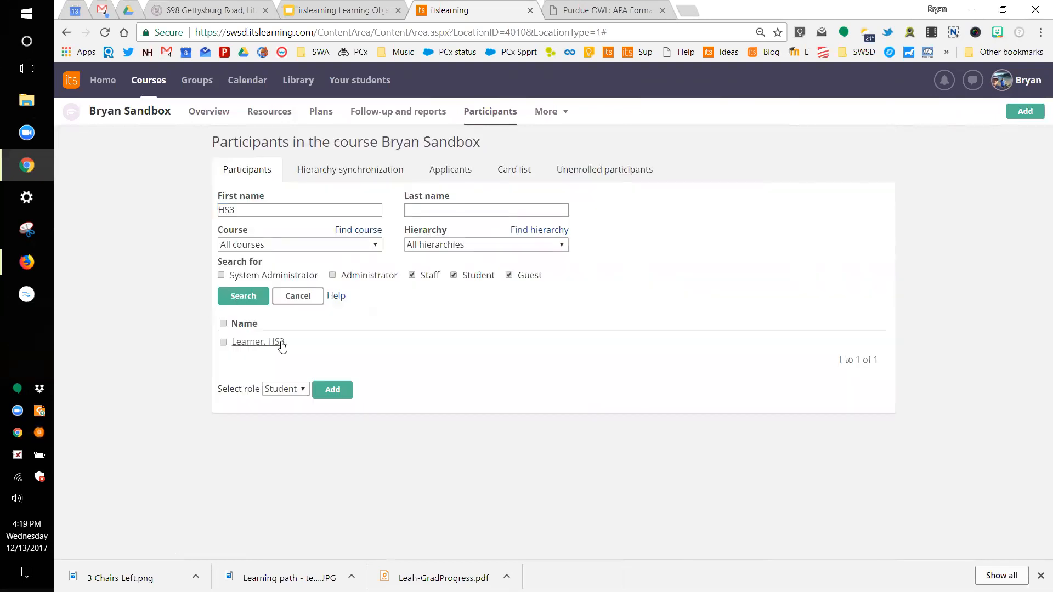
click(223, 343)
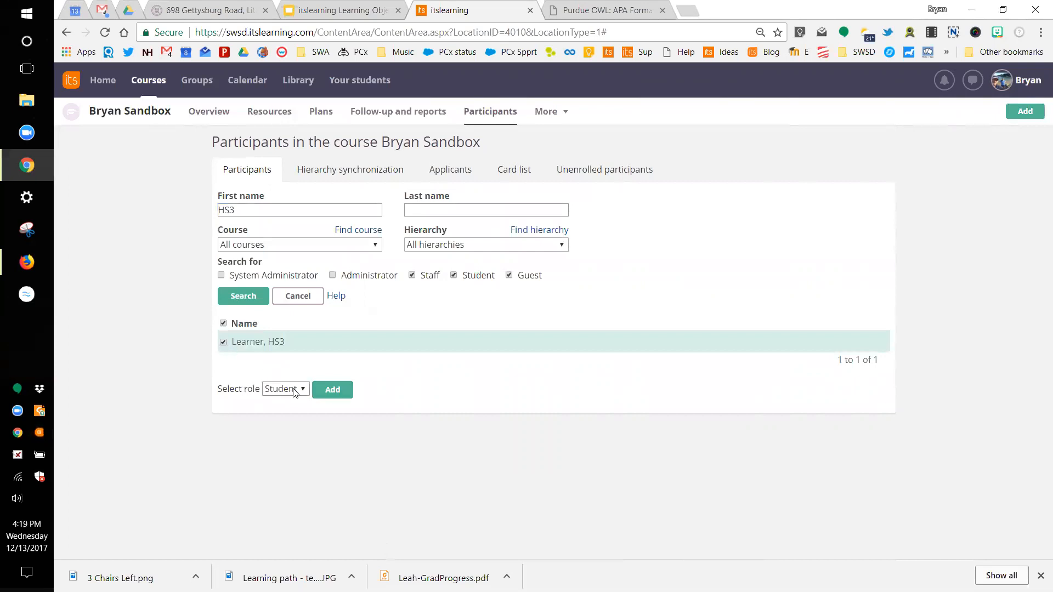
click(329, 389)
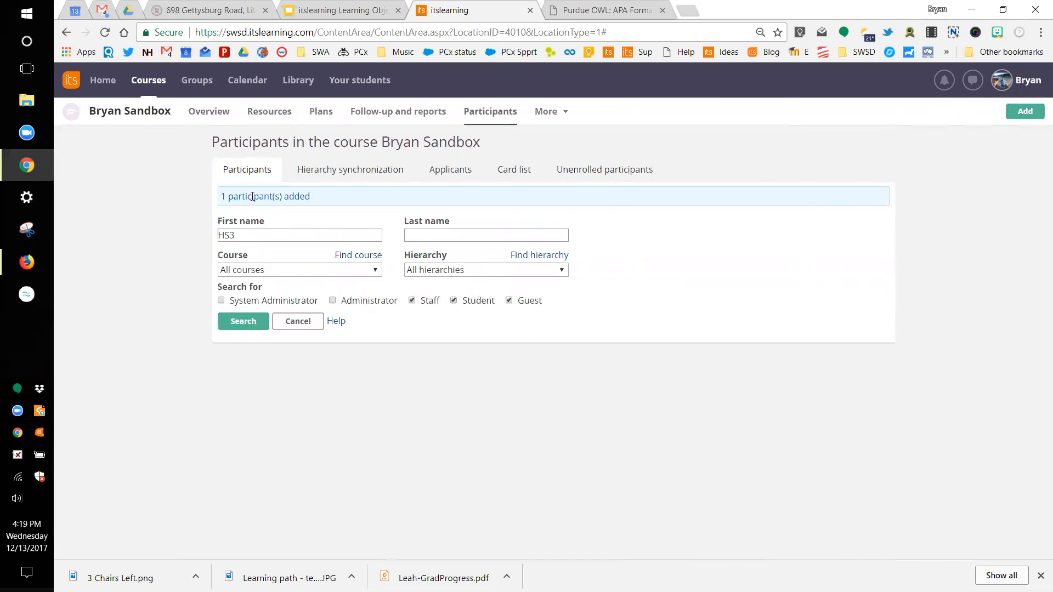
click(213, 116)
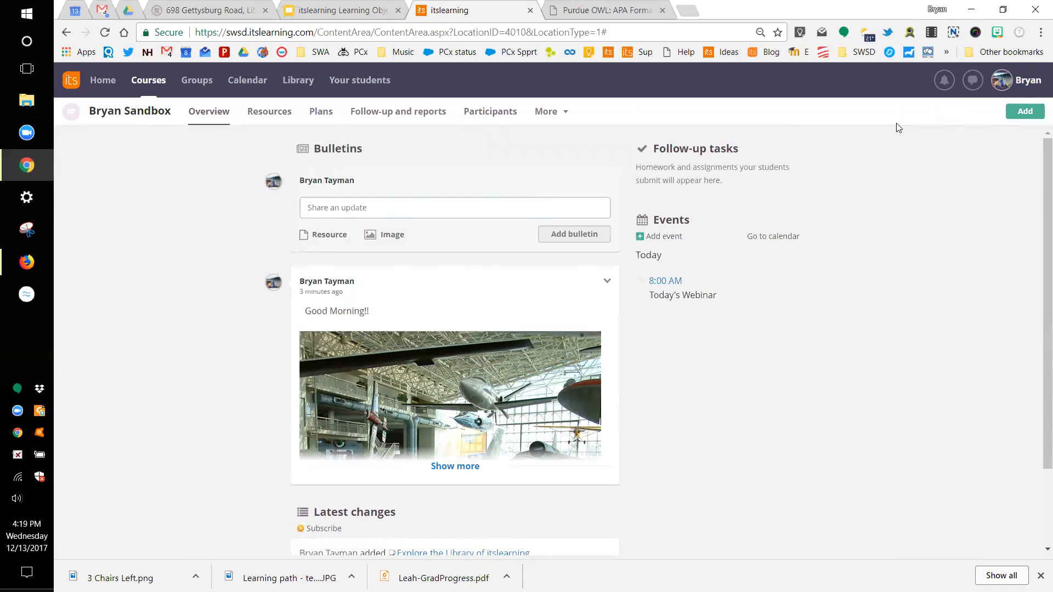
Step: Sign out of the teacher account and enter the test student's username
click(1001, 85)
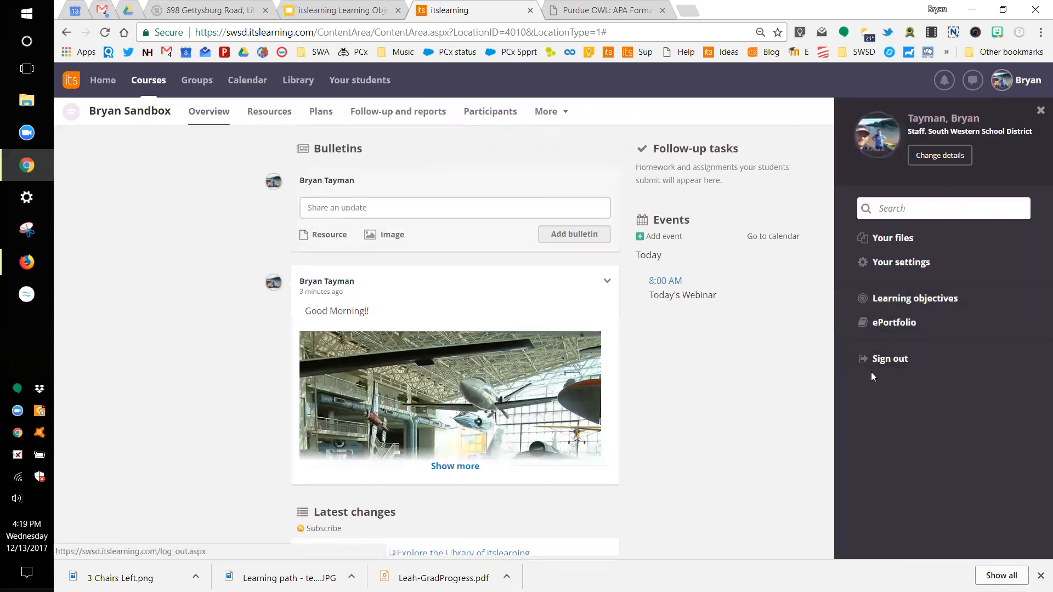
click(883, 360)
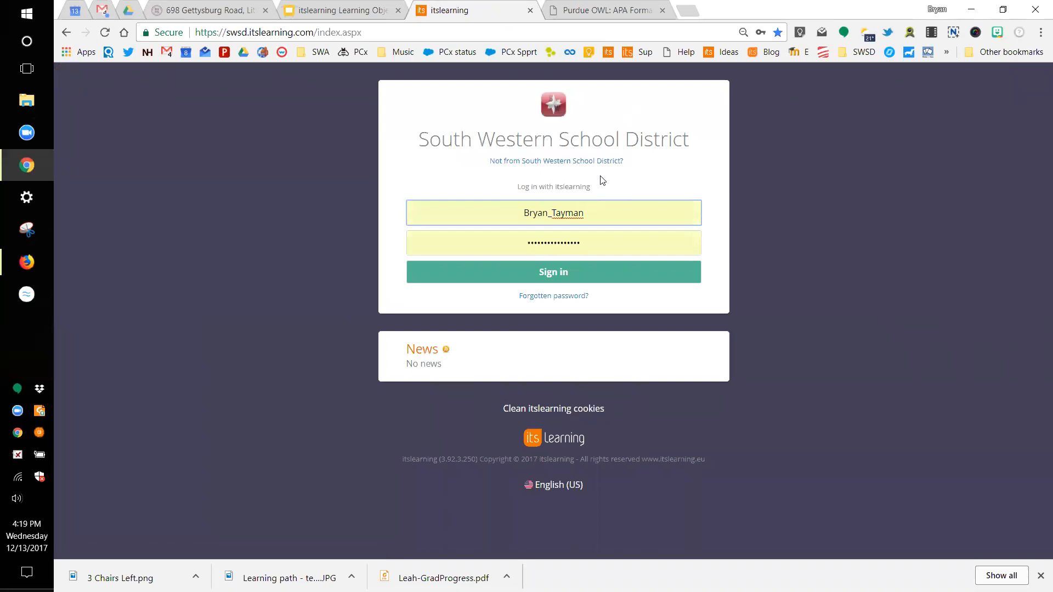
double_click(503, 207)
text(HS3)
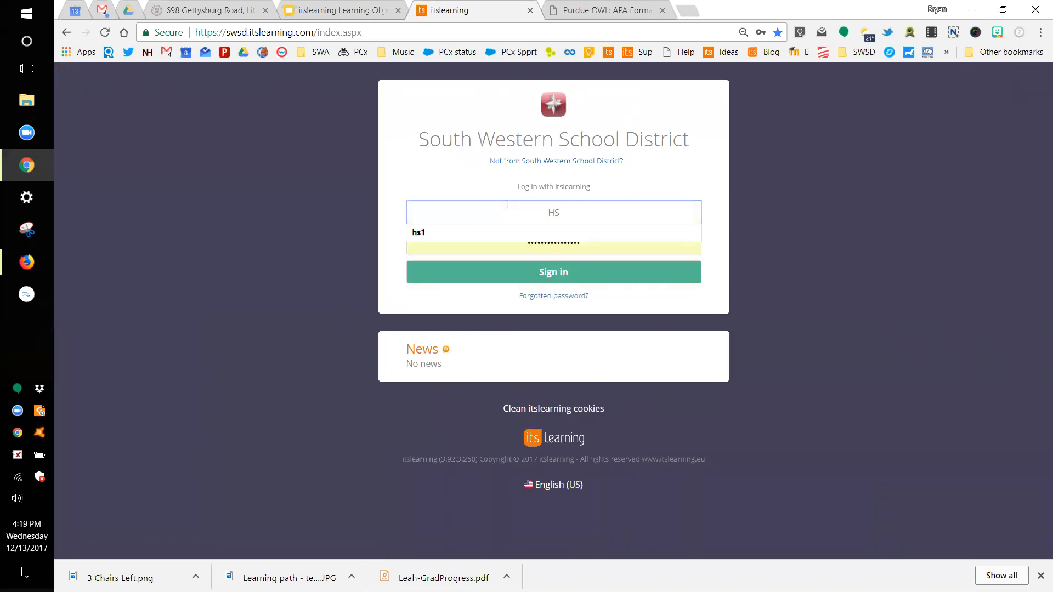
Step: Replace the autofilled password with the student's password and sign in
click(578, 243)
drag(578, 243, 500, 244)
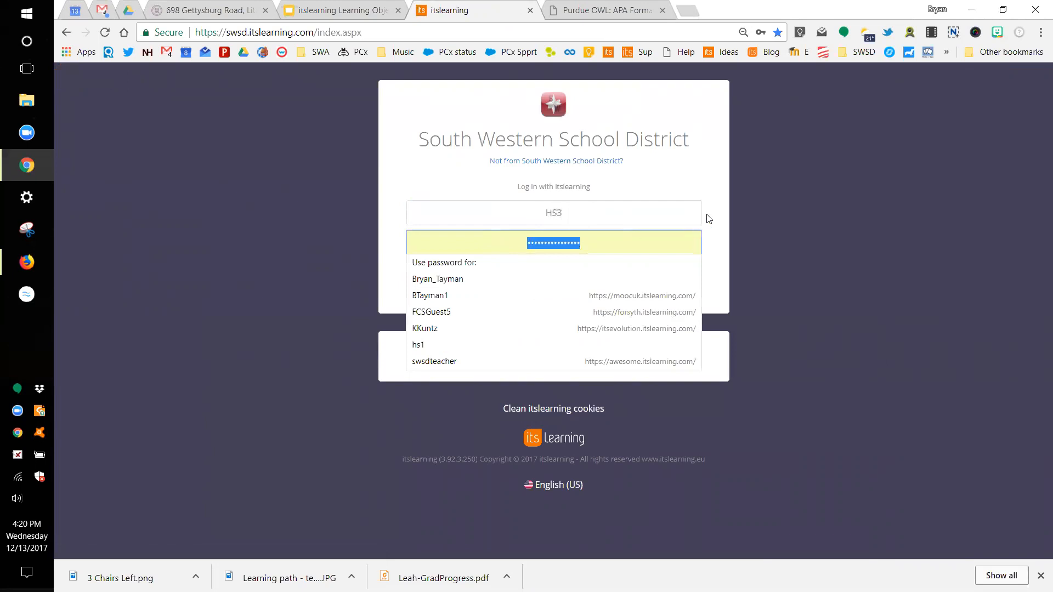
key(BackSpace)
text(••••••••••)
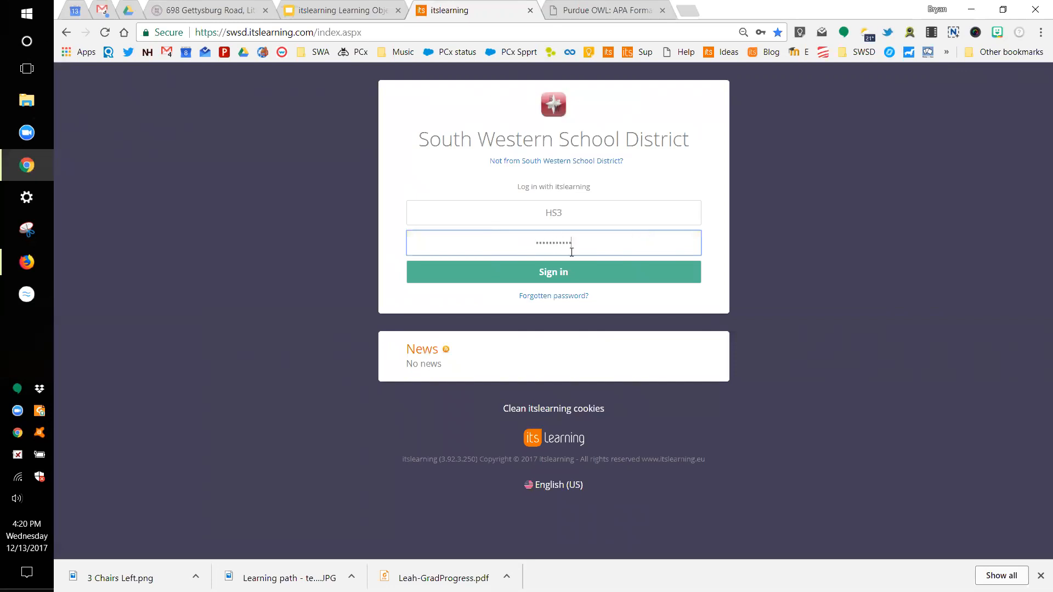
click(557, 275)
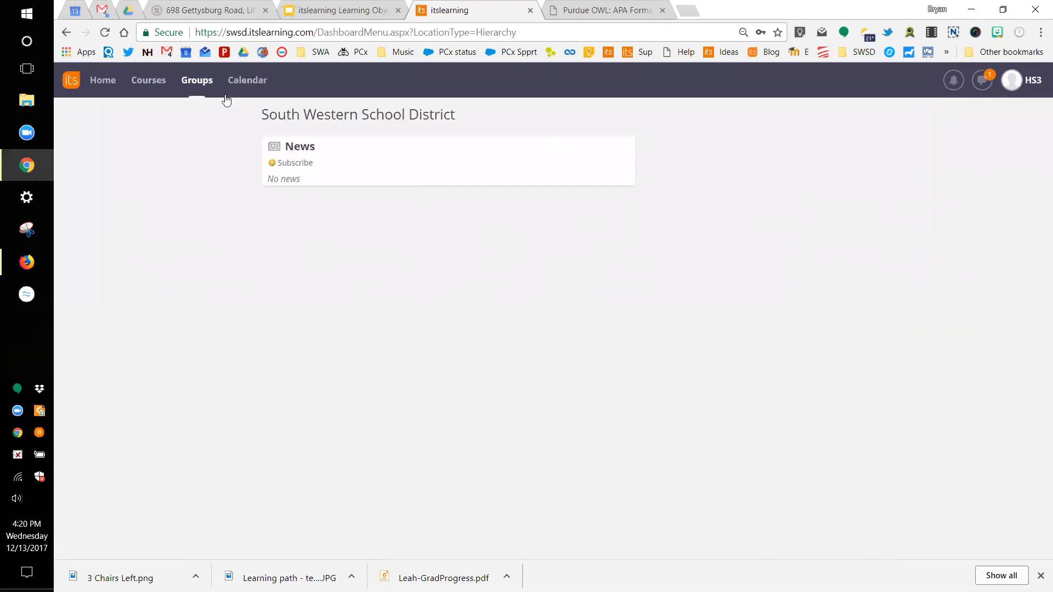
Step: Open the sandbox course from the student's Courses list
click(101, 85)
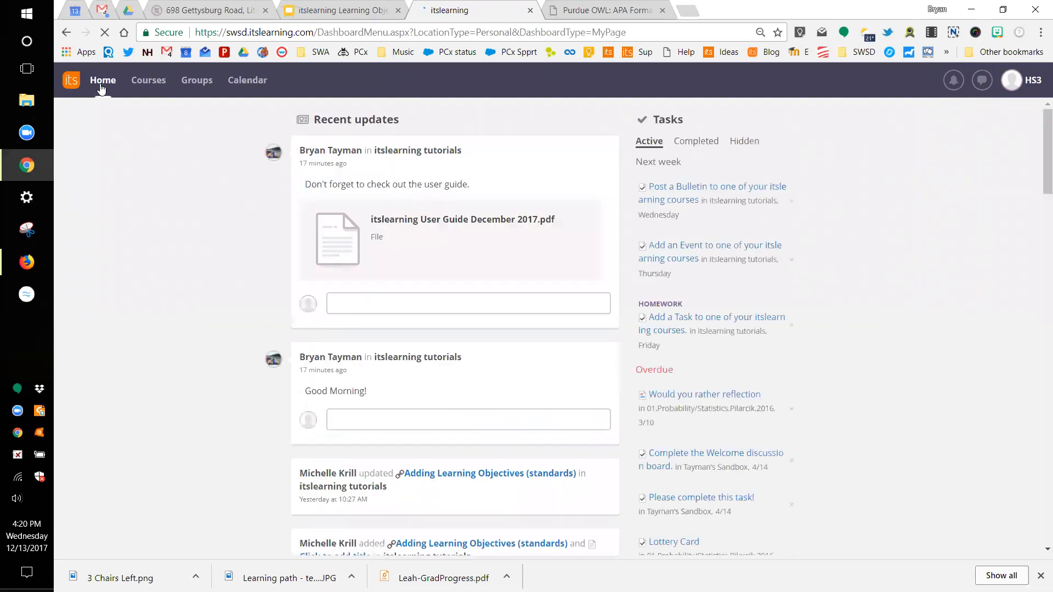
click(155, 82)
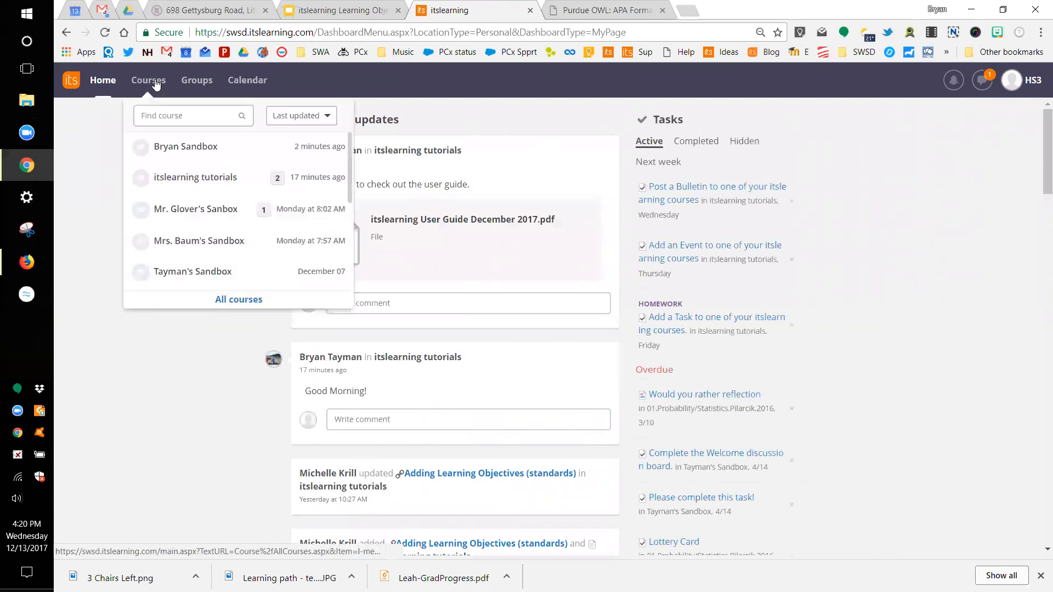
click(179, 149)
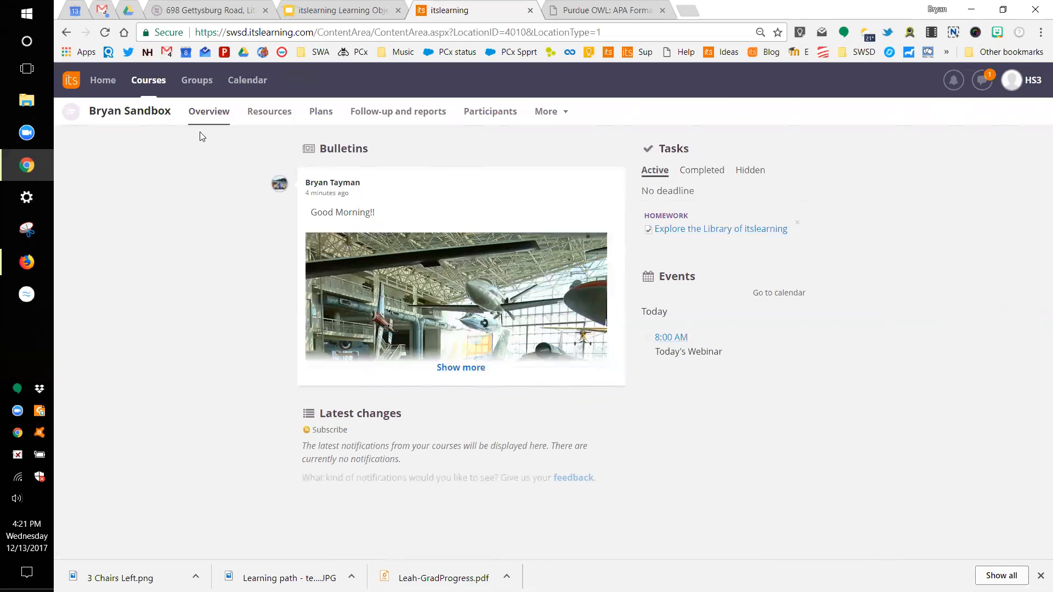
Step: Reopen the itslearning tutorials course and start the Overview Page Options plan
click(147, 80)
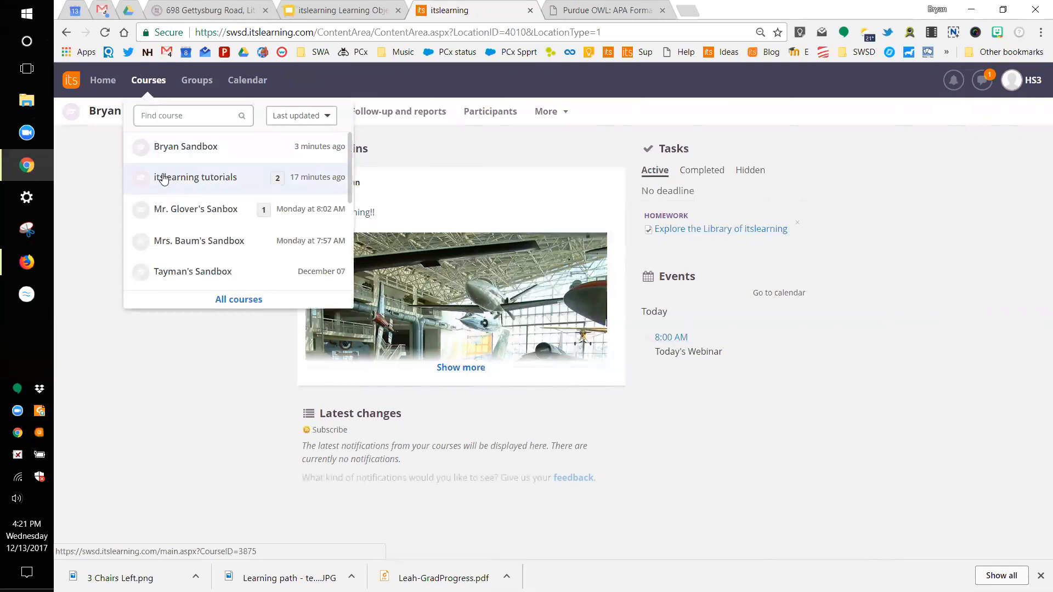
click(170, 178)
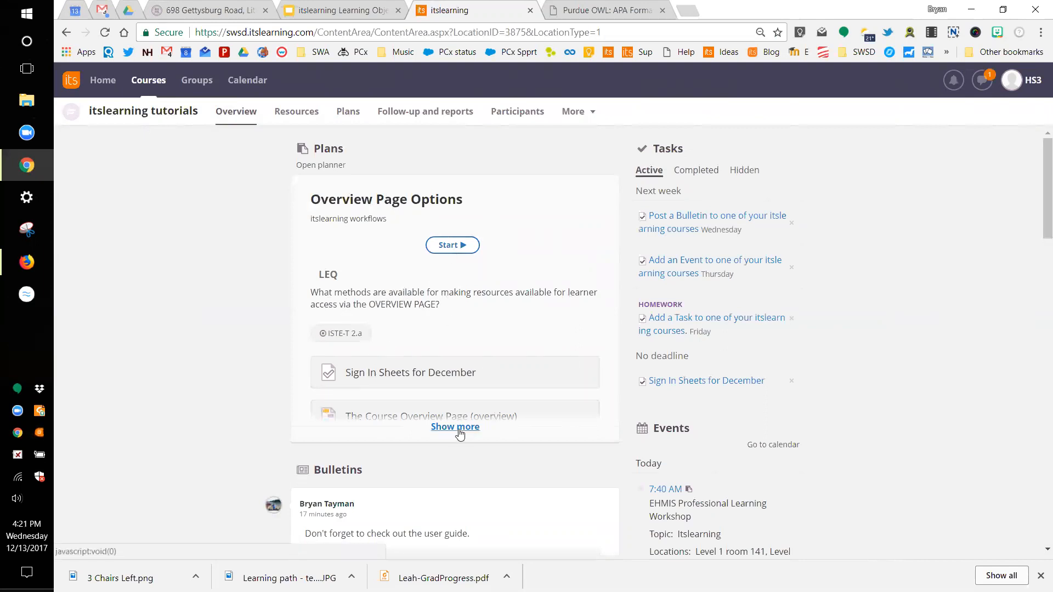
click(458, 246)
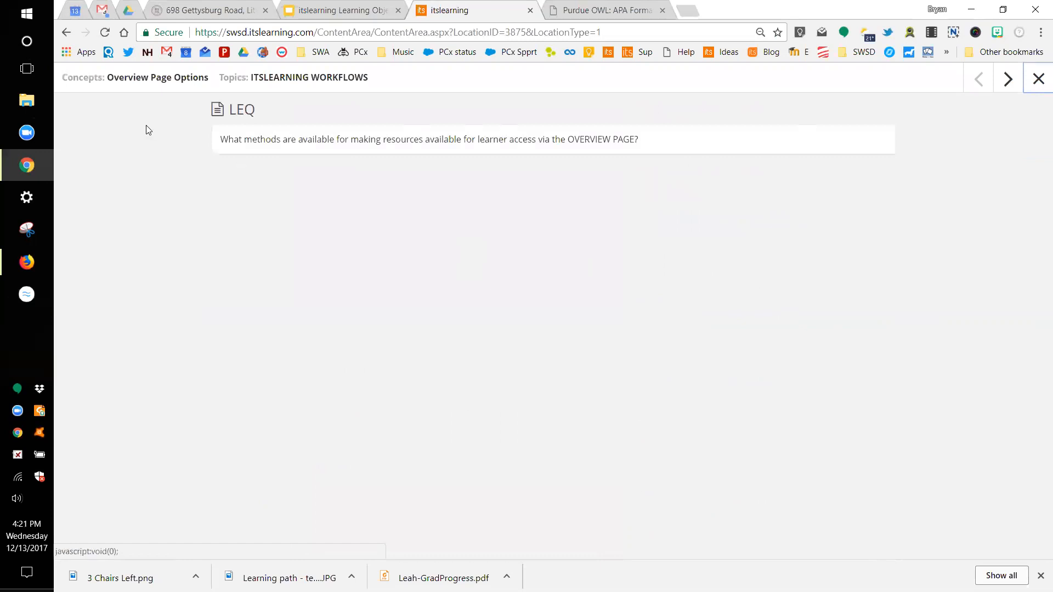
Step: Advance through the plan's resources to the Post a Bulletin task, then close the plan viewer
click(1007, 81)
click(1007, 82)
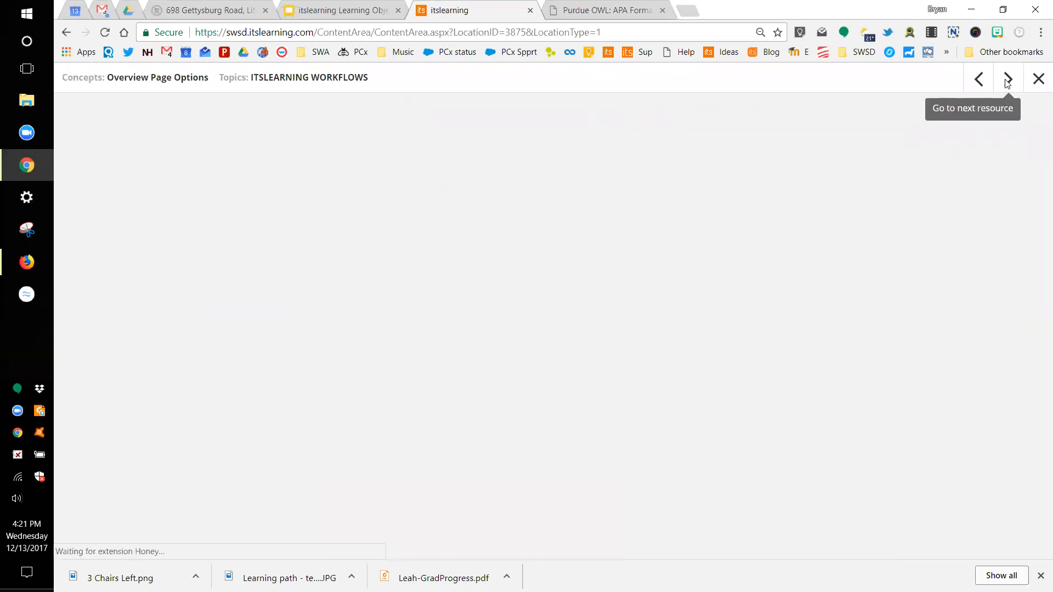
click(1007, 82)
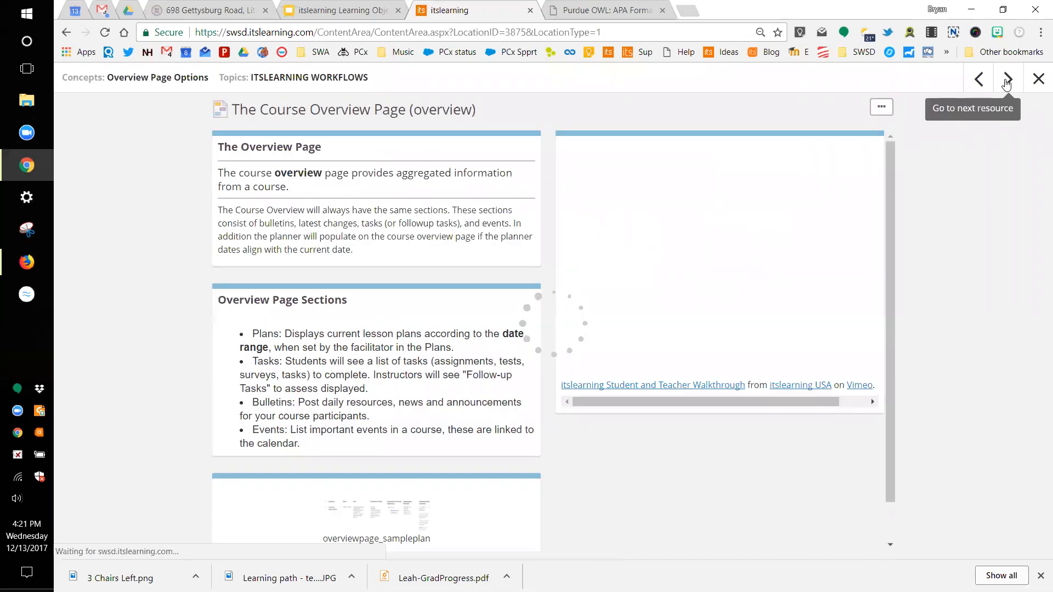
click(1007, 83)
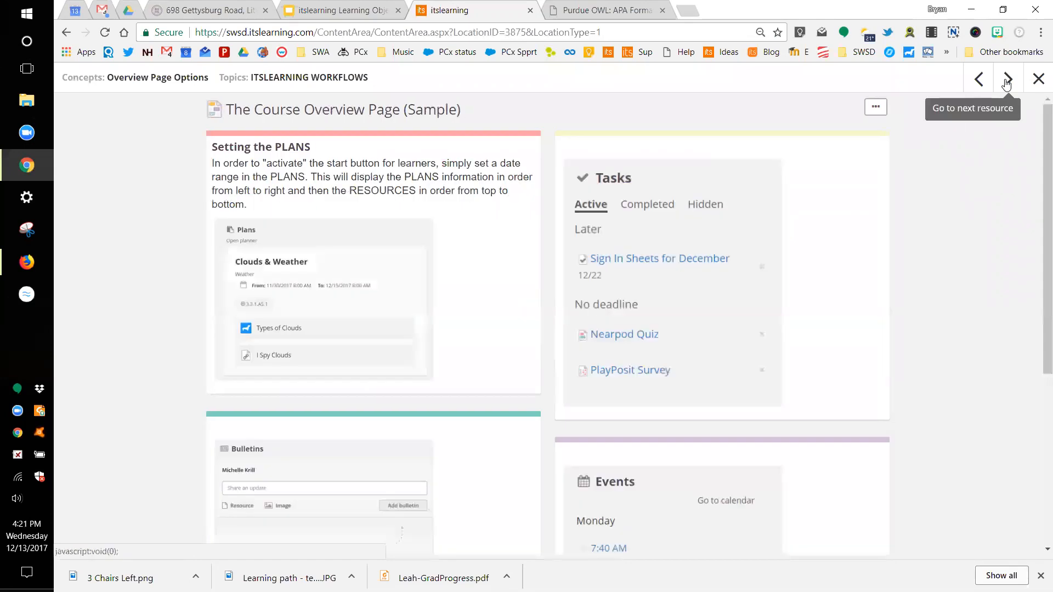
click(1008, 83)
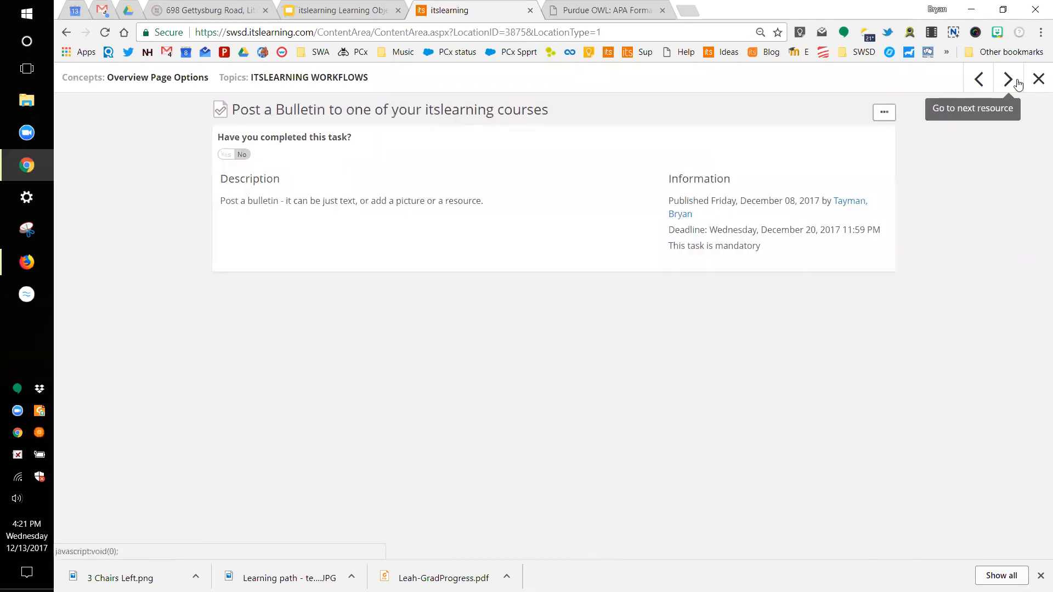
click(1039, 82)
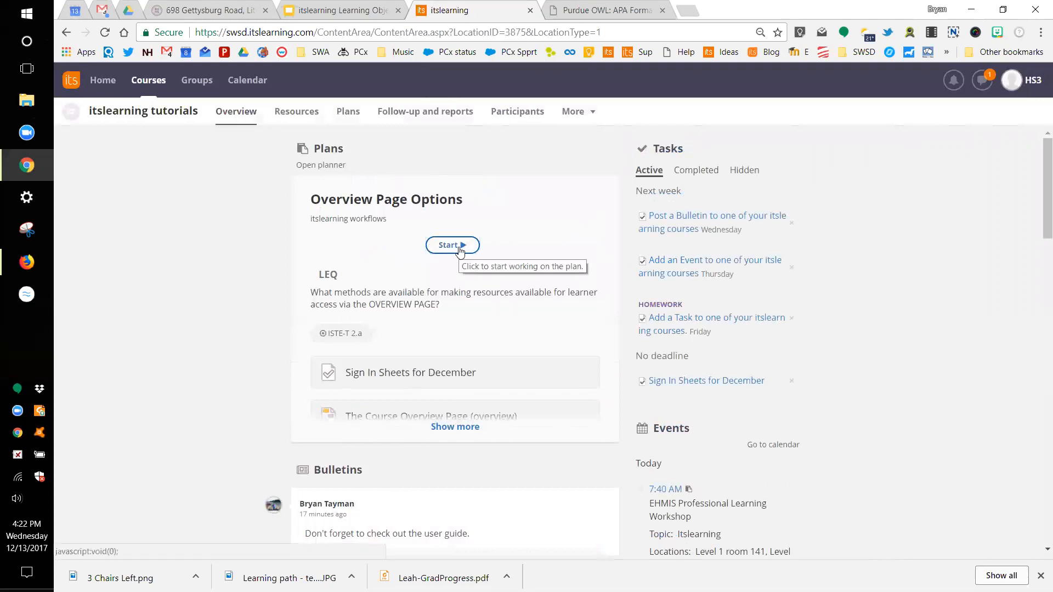
Step: Show more of the Overview Page Options plan and scroll through its resources, including Homework
click(456, 428)
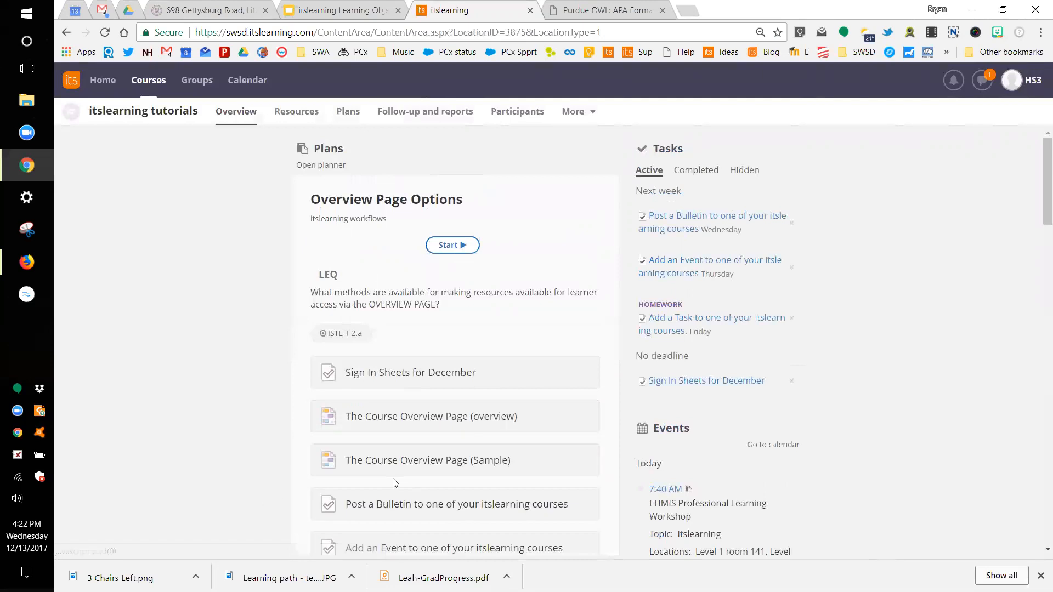
scroll(393, 483, down, 1)
scroll(392, 483, down, 3)
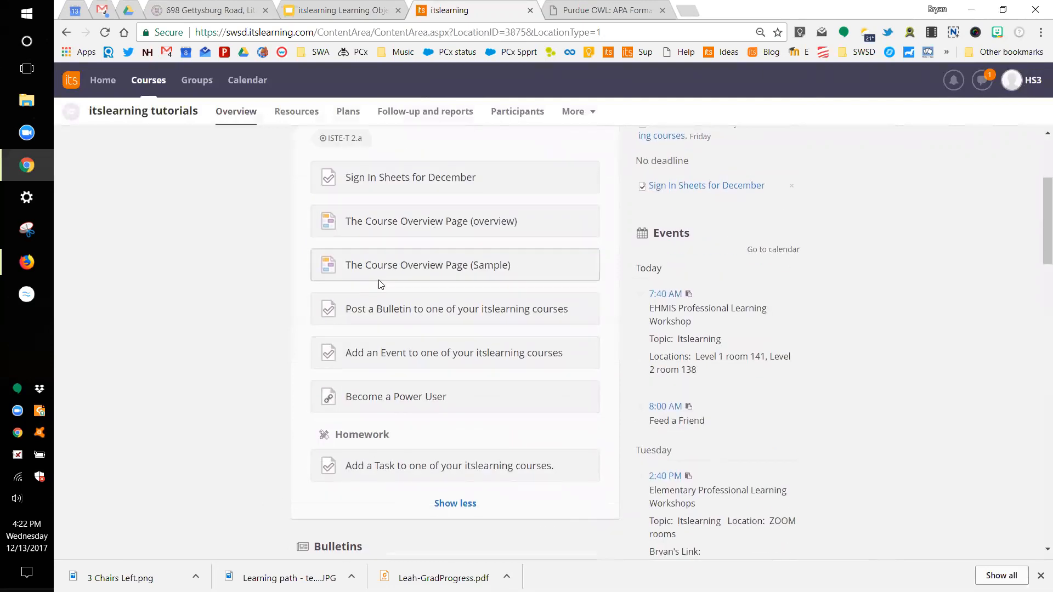
scroll(396, 336, up, 4)
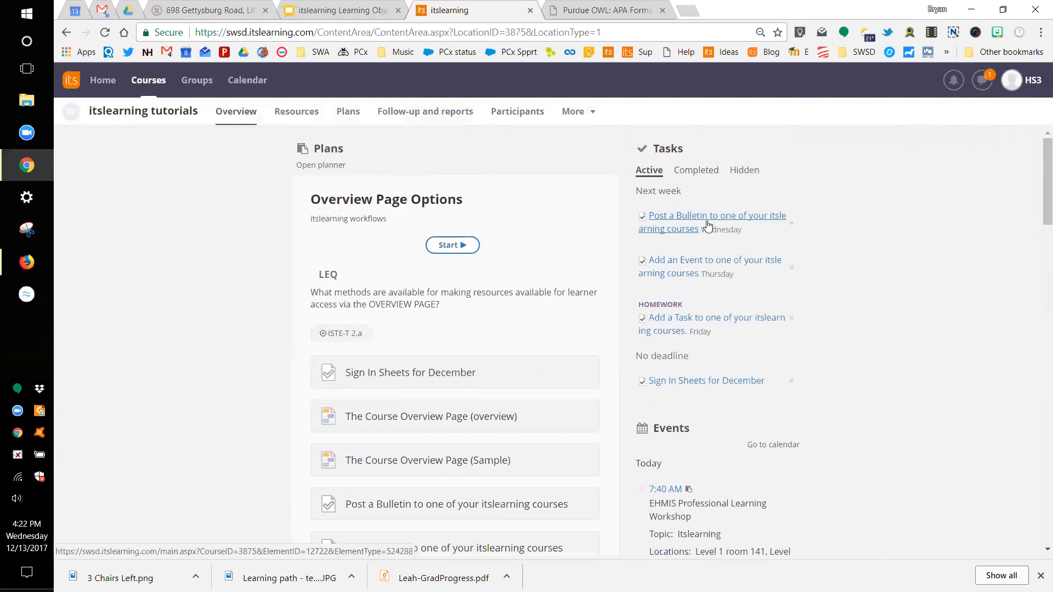
Step: Mark Post a Bulletin as completed and confirm it appears under Completed tasks
click(690, 218)
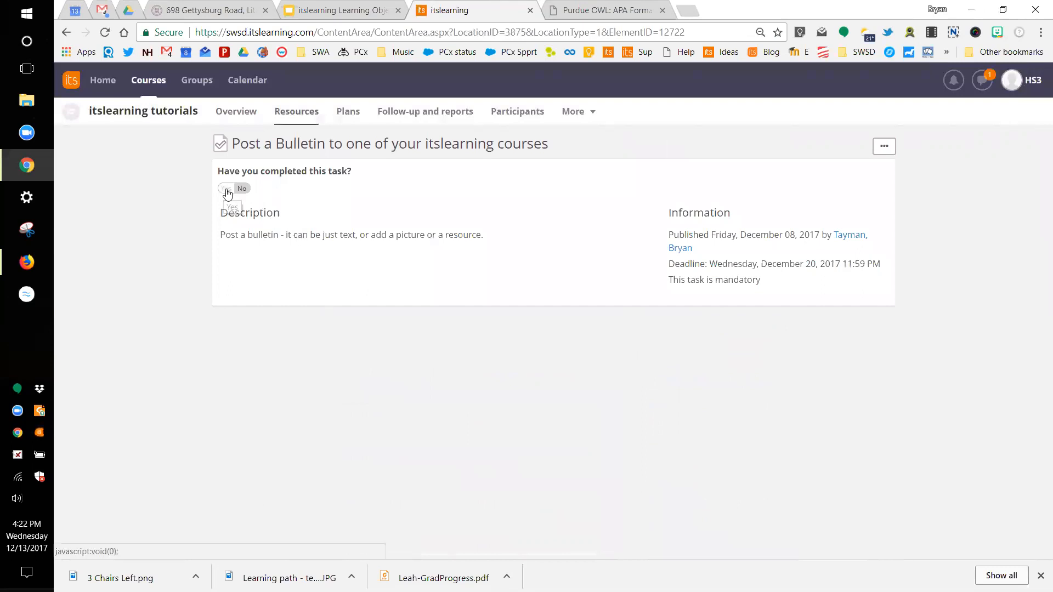
click(228, 191)
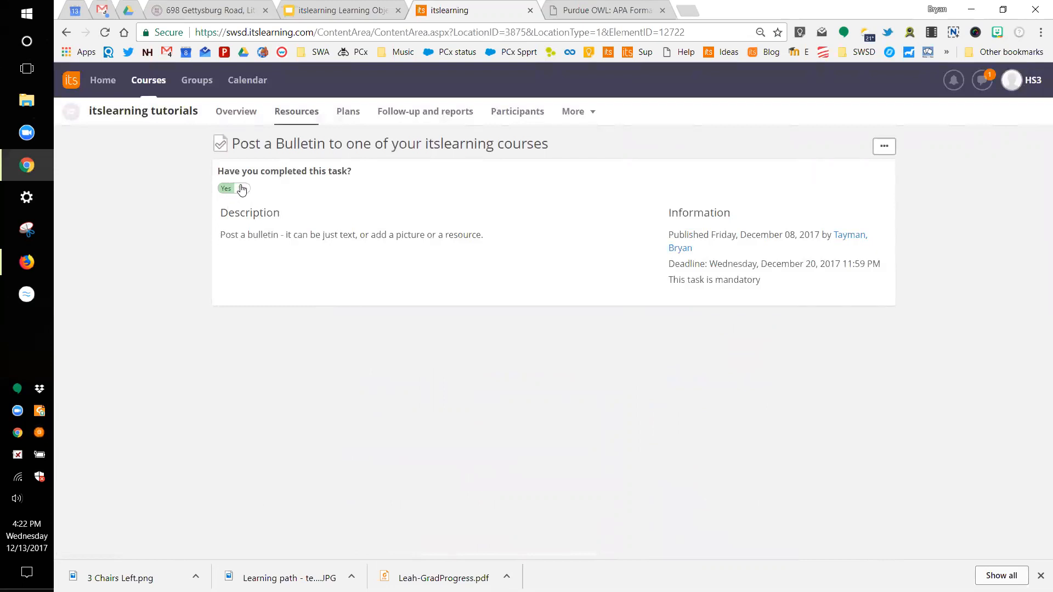
click(236, 112)
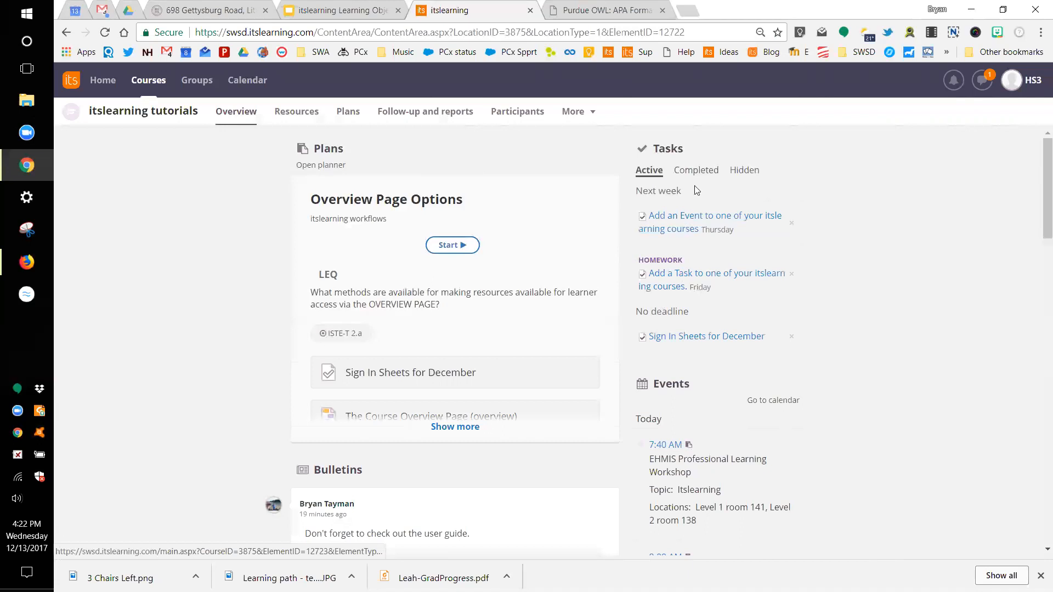
click(704, 172)
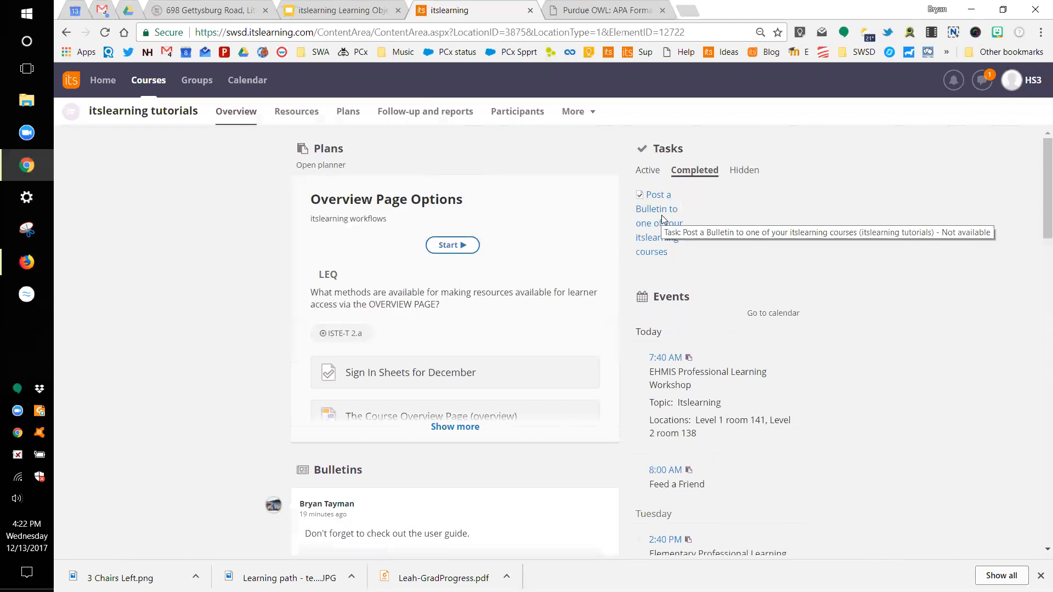
click(649, 172)
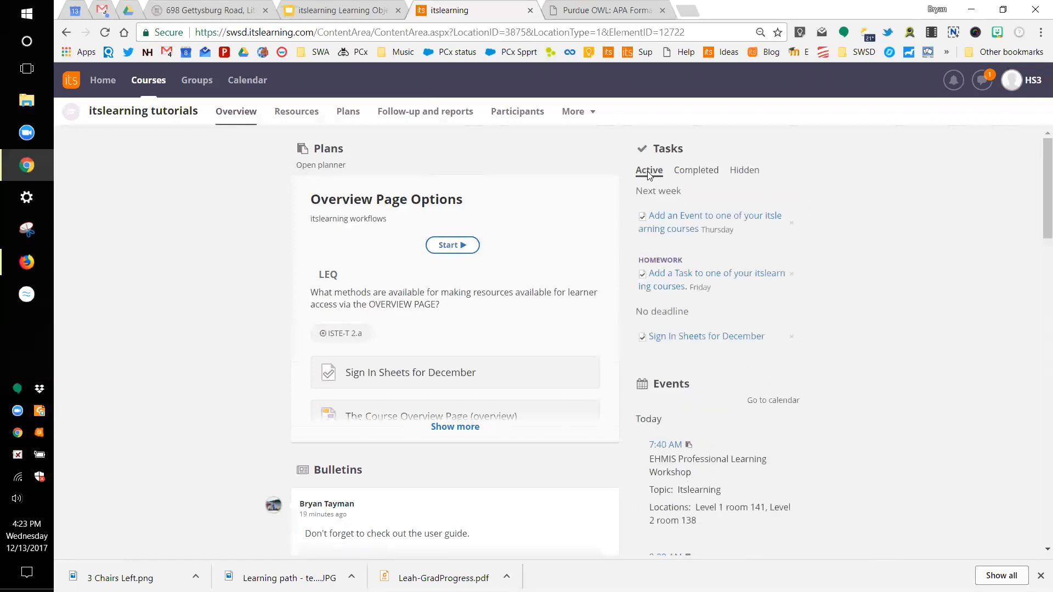
Step: Mark Add an Event and the homework Add a Task as completed, returning to Overview after each
click(695, 220)
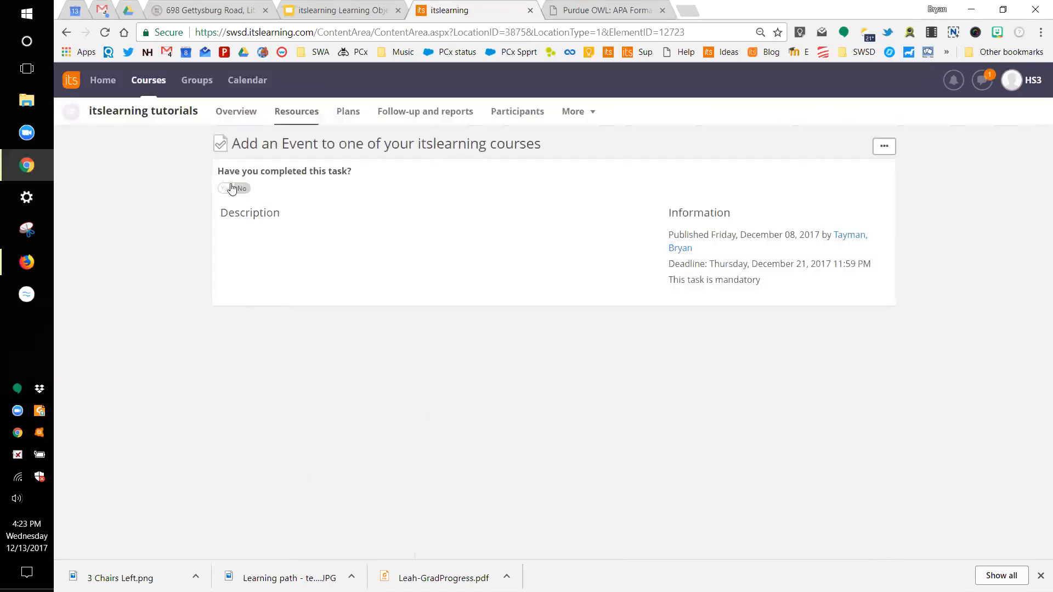
click(232, 189)
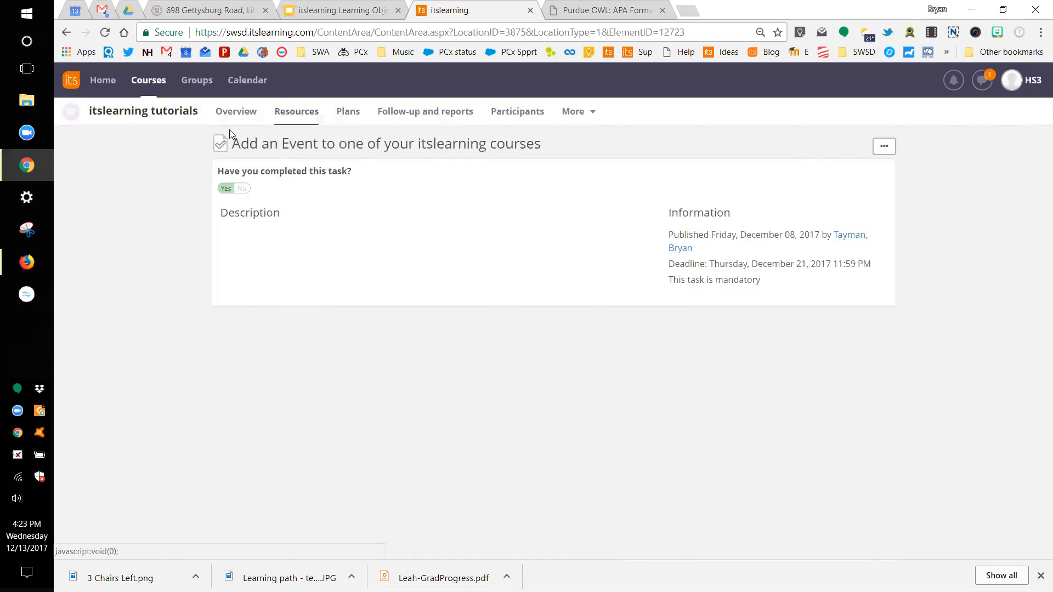
click(241, 113)
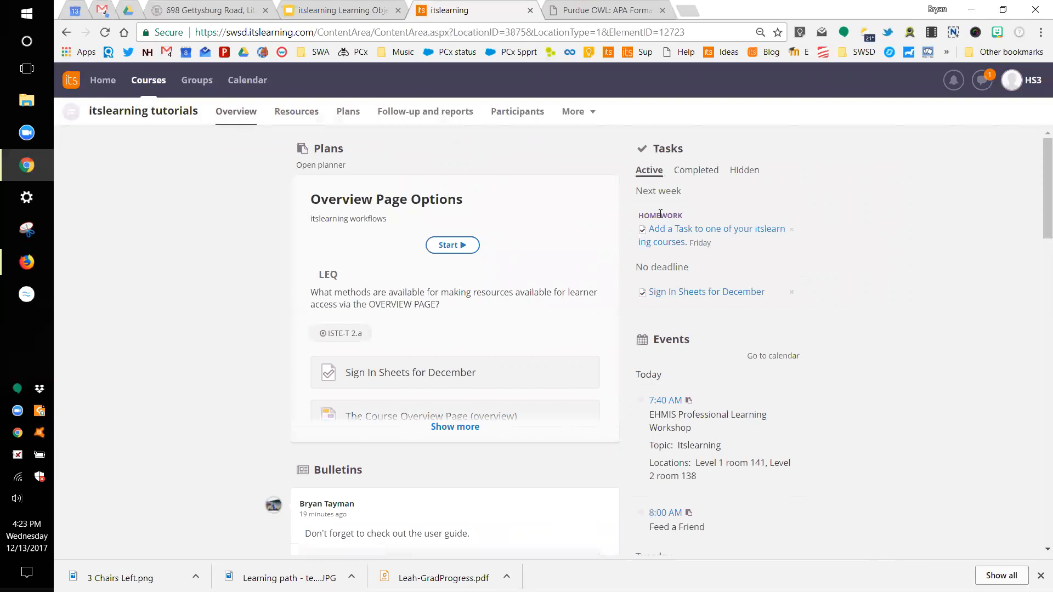
click(682, 234)
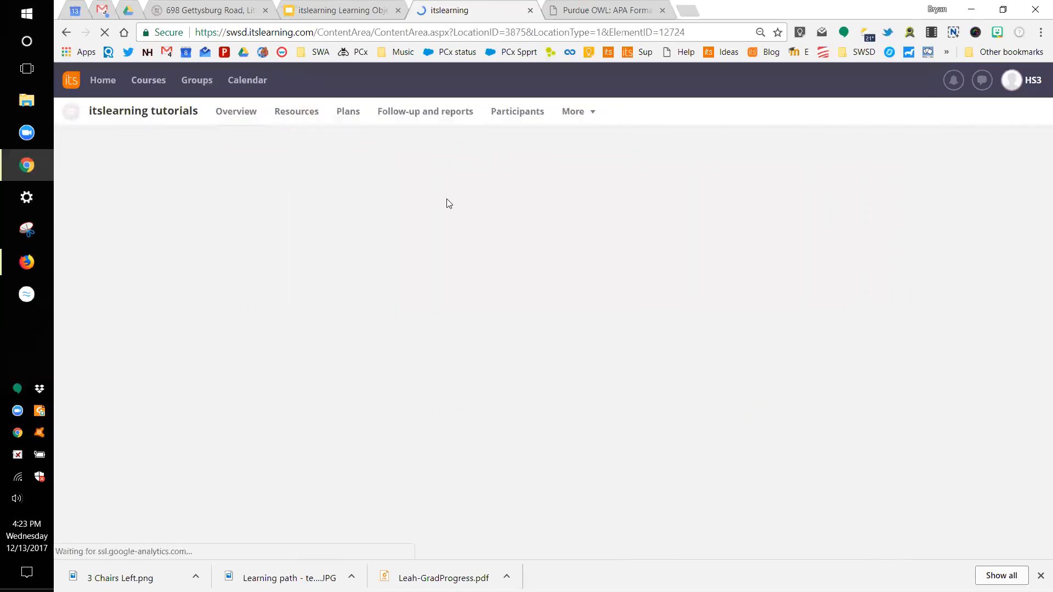
click(230, 188)
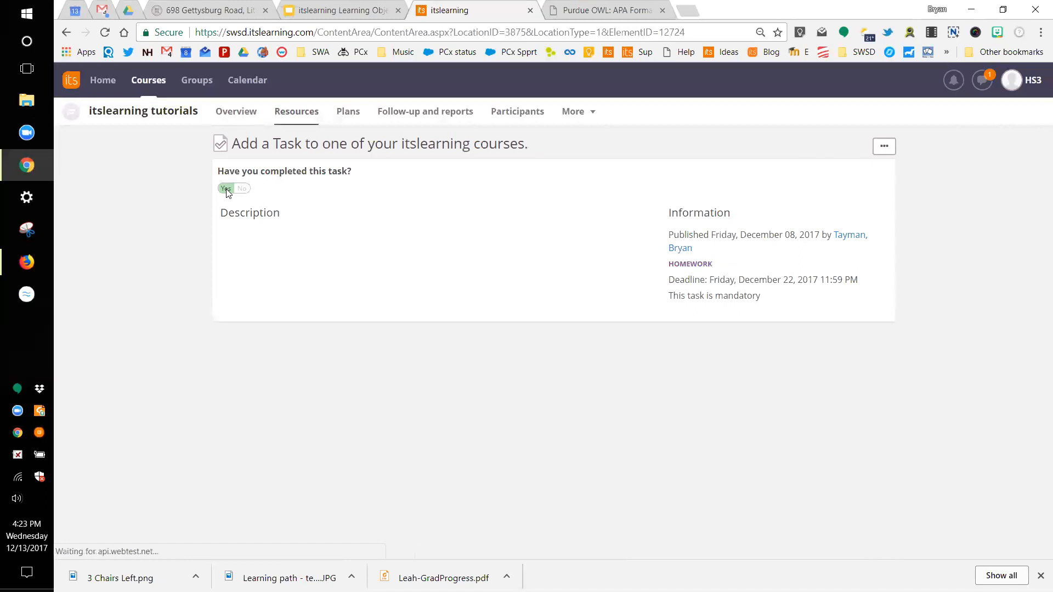
click(235, 115)
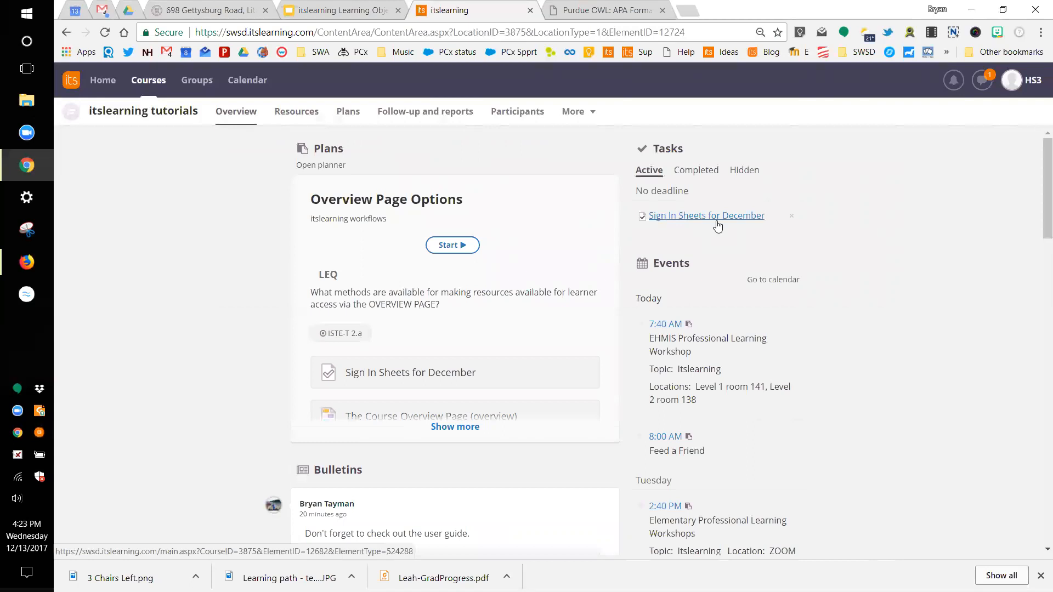
Step: Set Sign In Sheets for December to completed and follow its EHMIS sign-in link
click(689, 215)
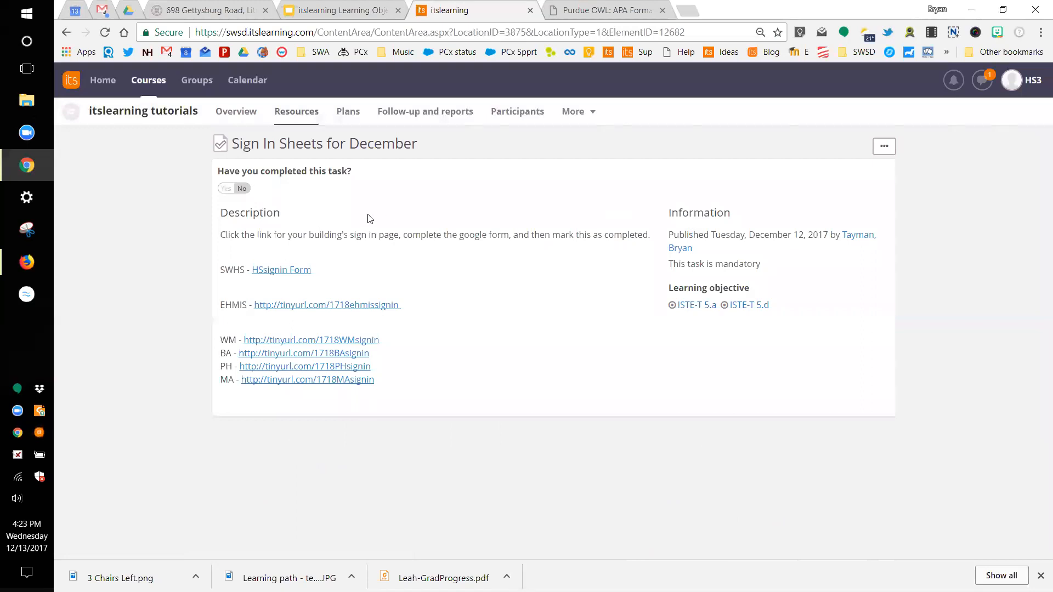
click(225, 189)
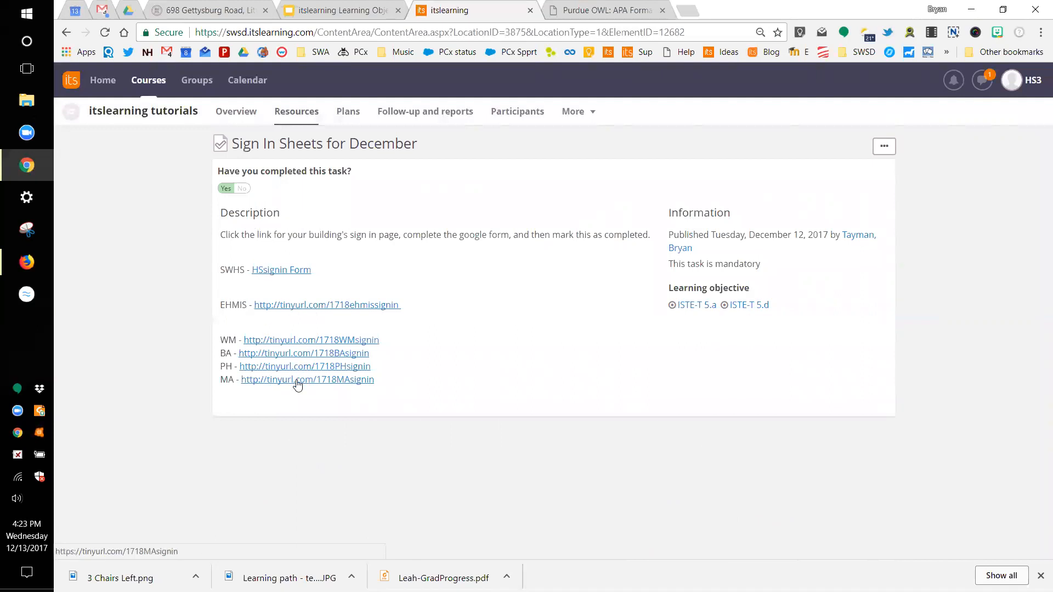
click(312, 308)
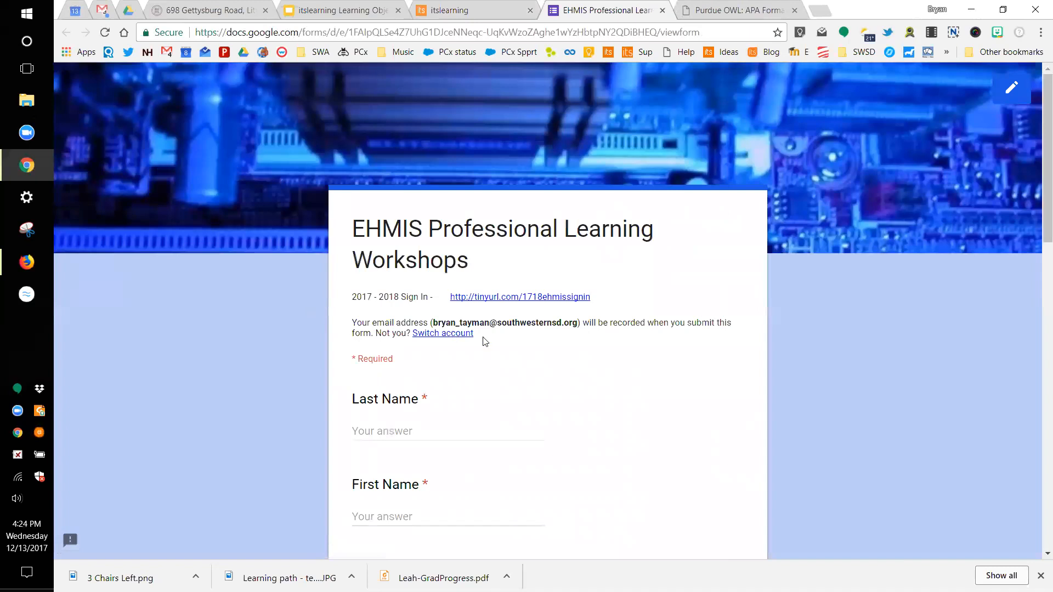
scroll(482, 339, down, 2)
Step: Scroll through the EHMIS workshop form's name, department, date and feedback questions, then close it
scroll(396, 293, down, 6)
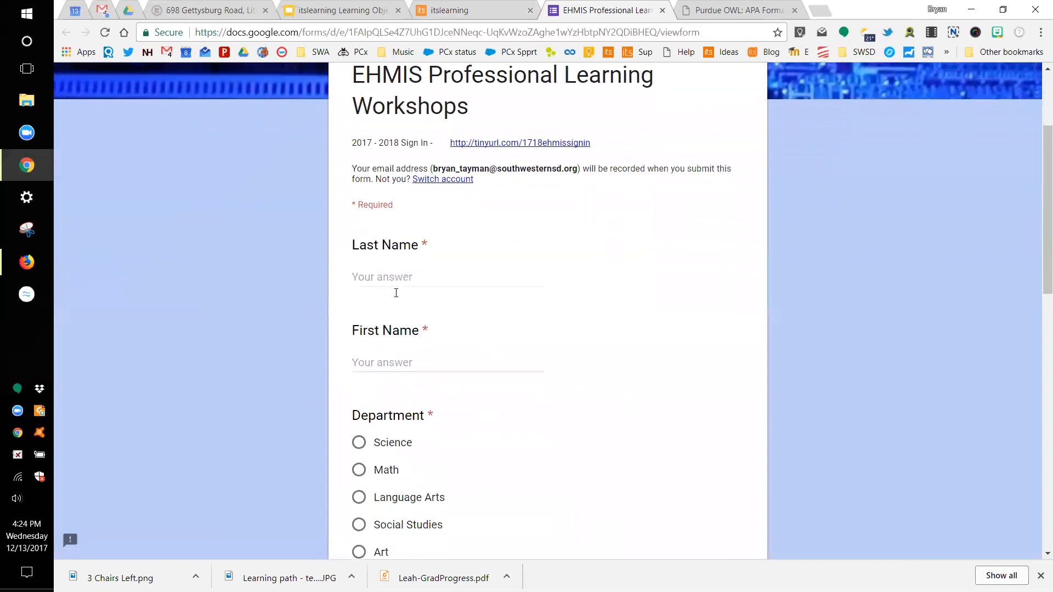
scroll(397, 296, down, 5)
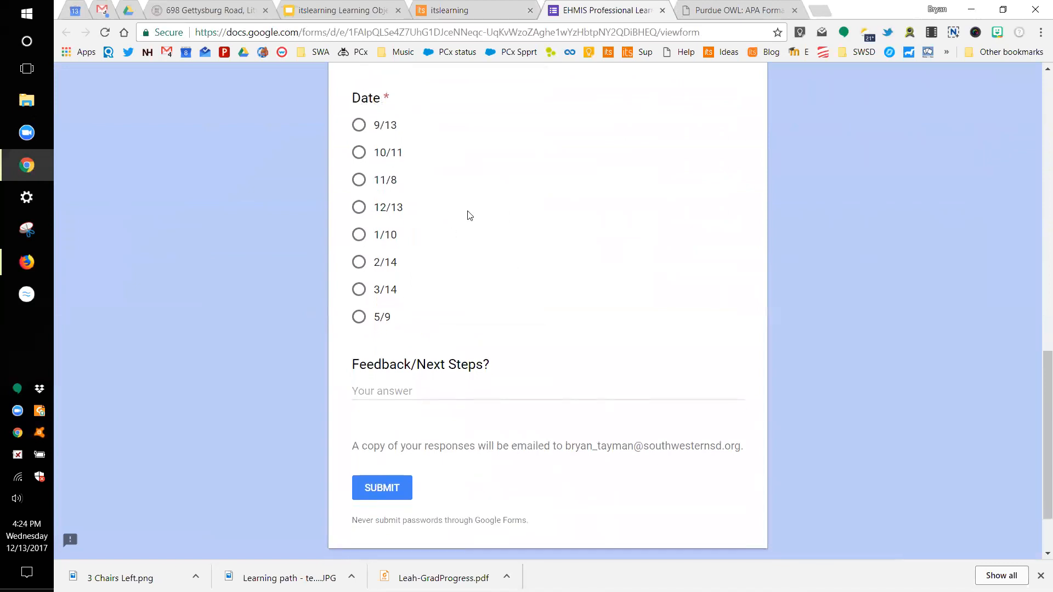
scroll(468, 216, up, 12)
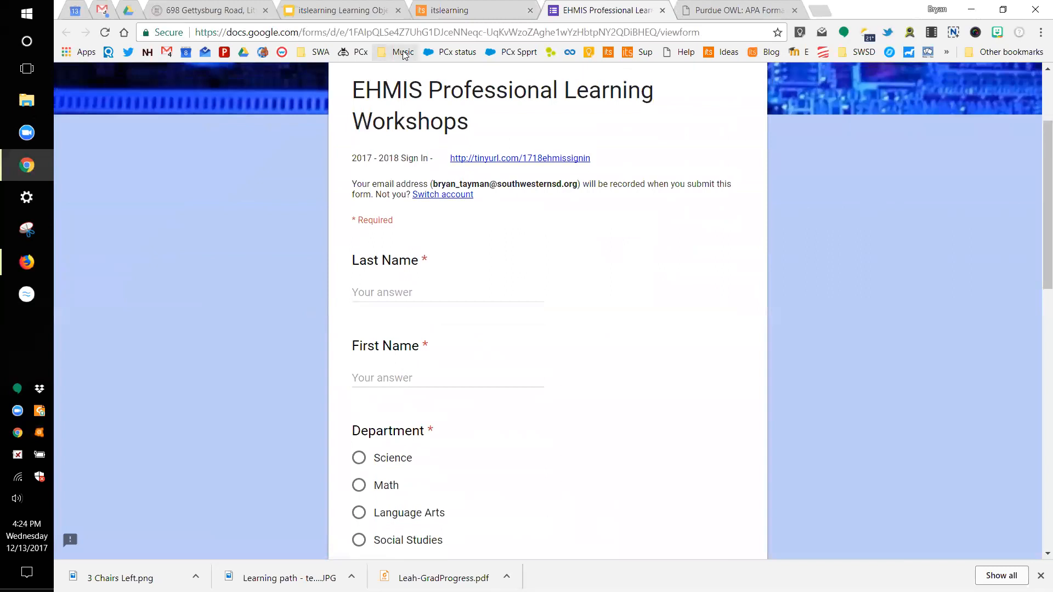
click(662, 11)
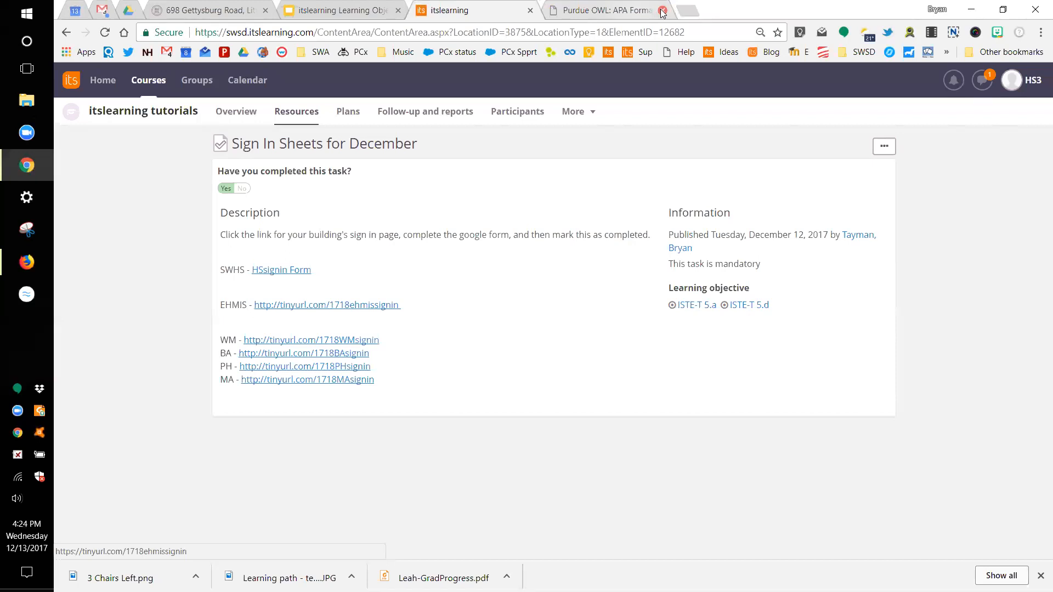
Step: Check the Completed tasks list, then set the homework Add a Task back to not completed
click(241, 113)
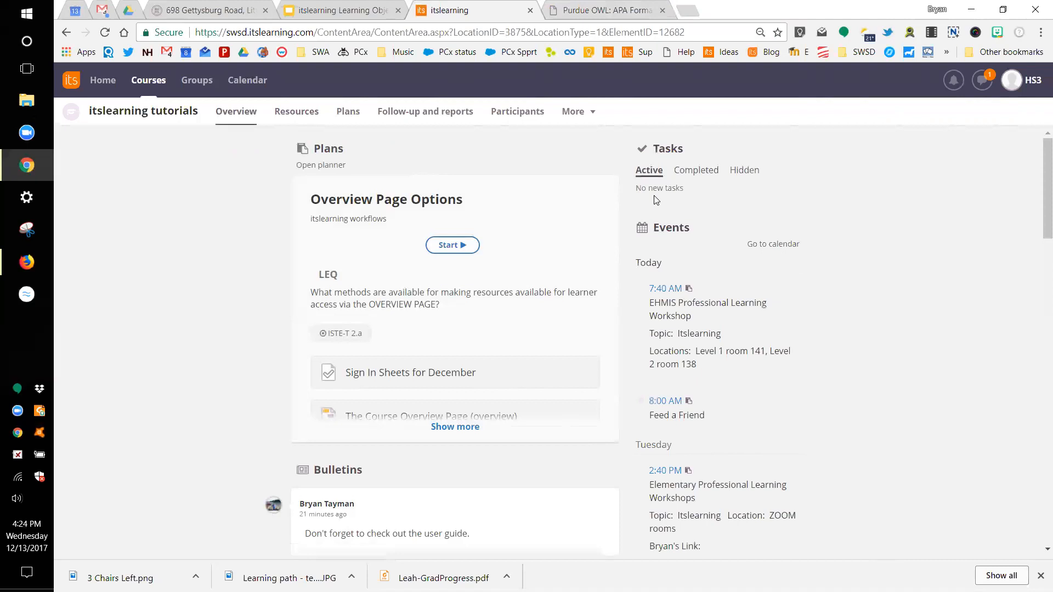
click(694, 179)
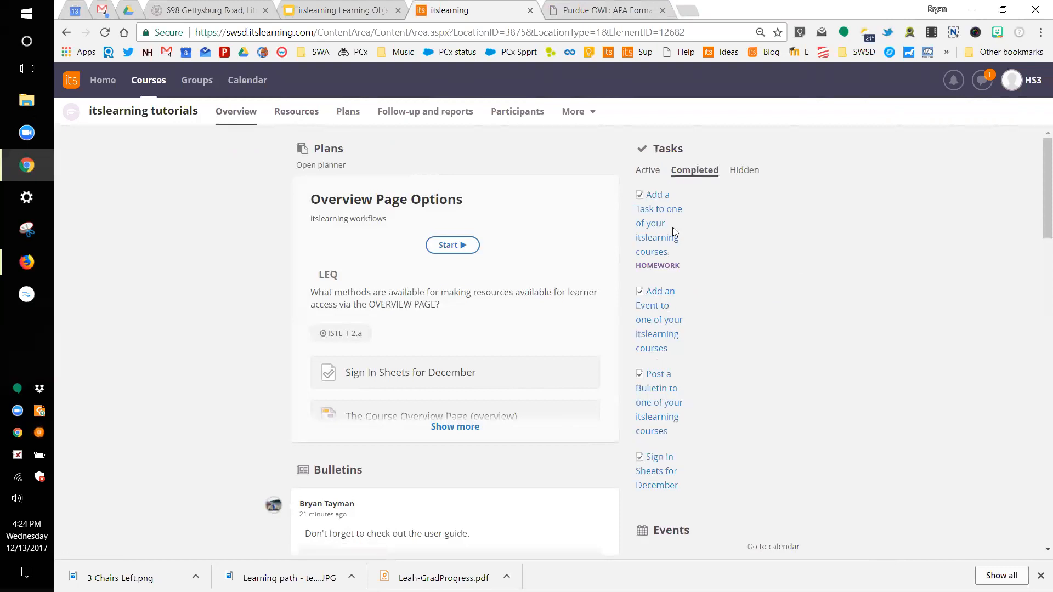
scroll(673, 227, down, 3)
scroll(675, 230, up, 2)
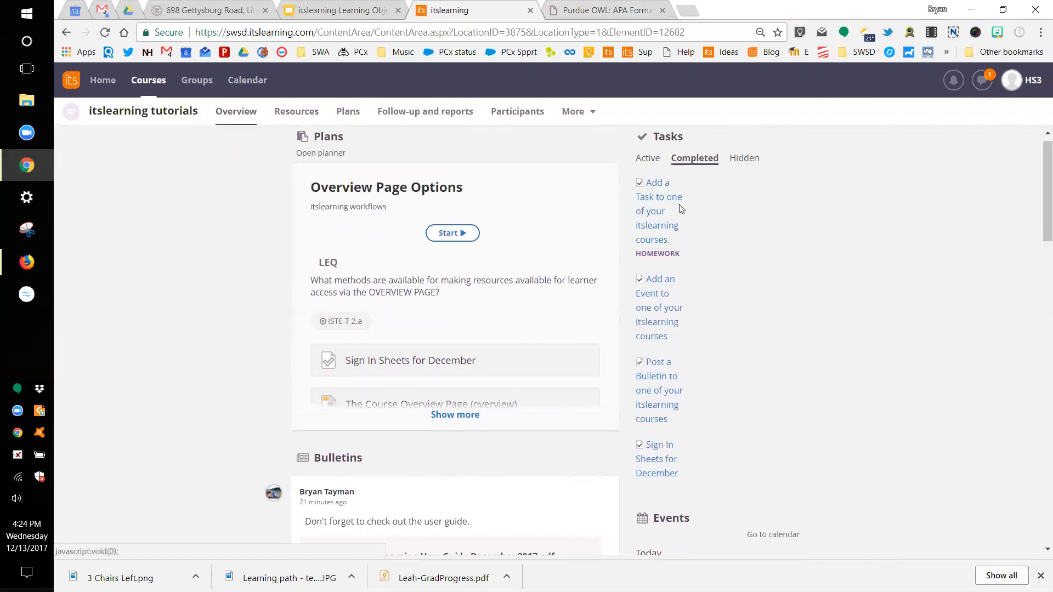
click(654, 218)
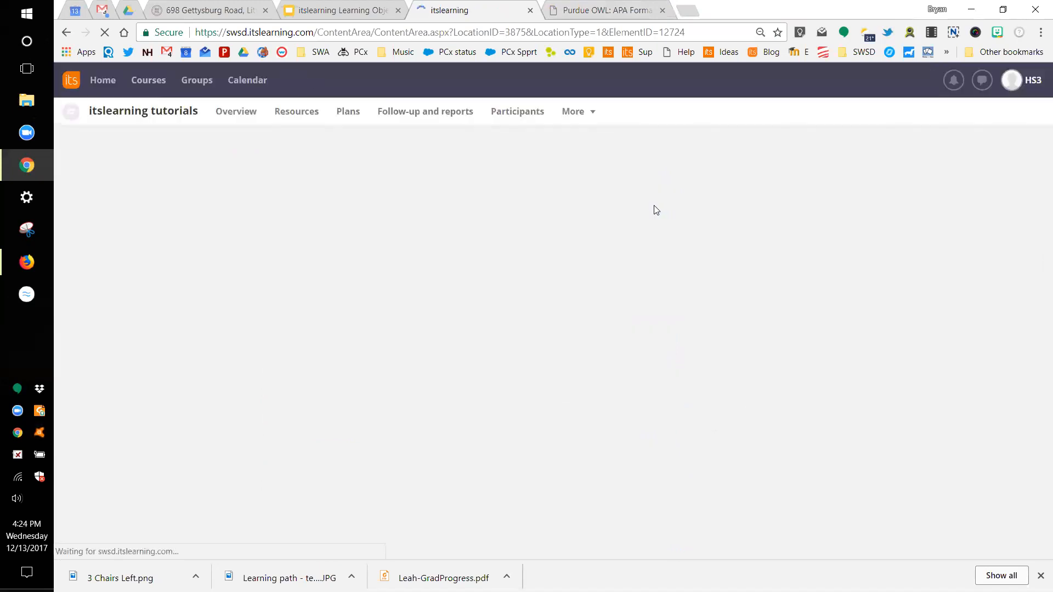
click(239, 187)
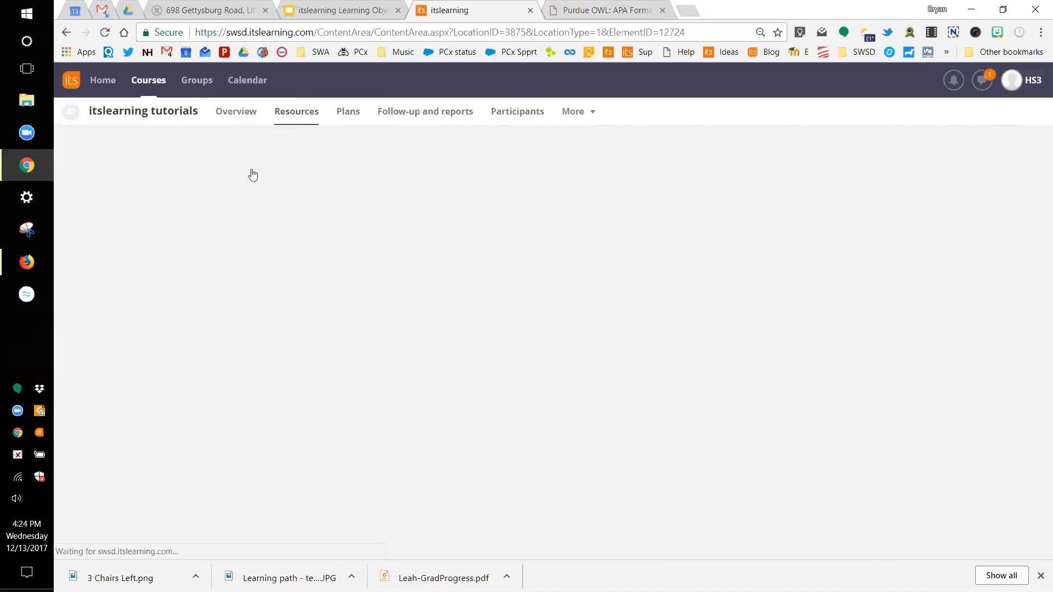
click(237, 114)
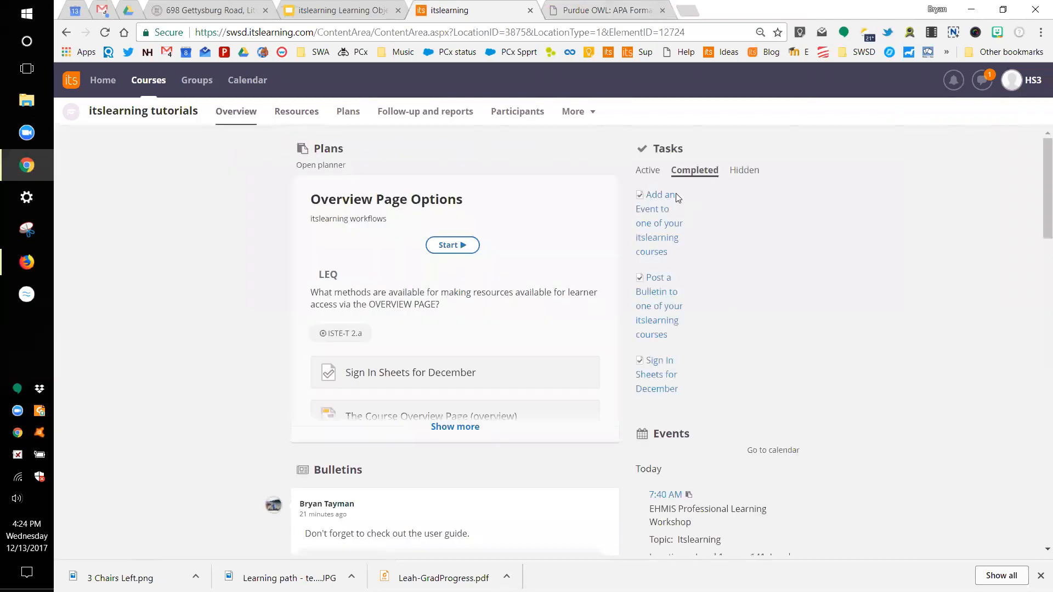
Step: Hide the homework Add a Task from active tasks, then unhide it from the Hidden list
click(648, 170)
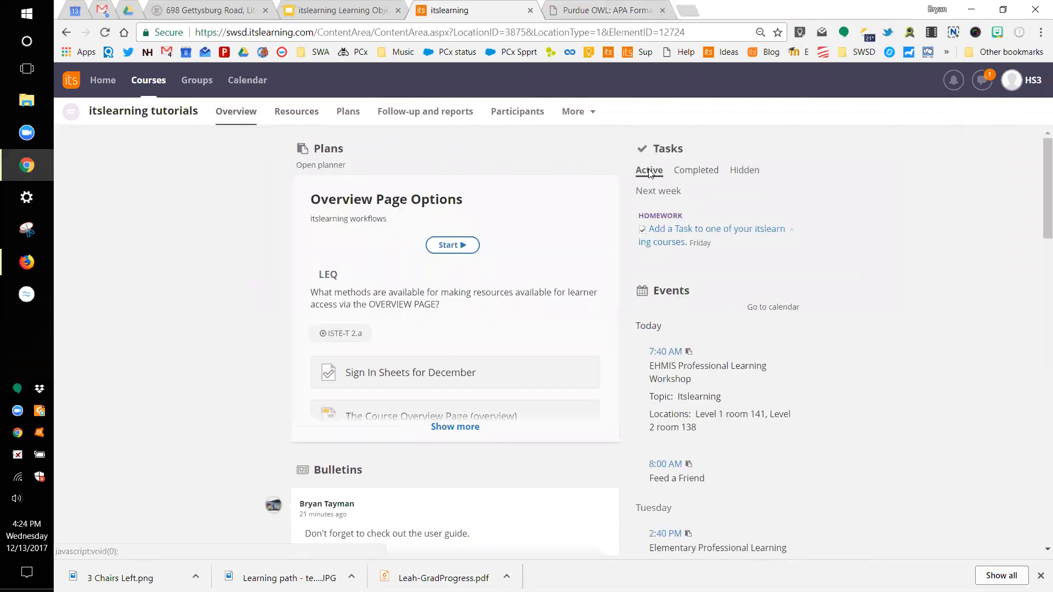
click(792, 232)
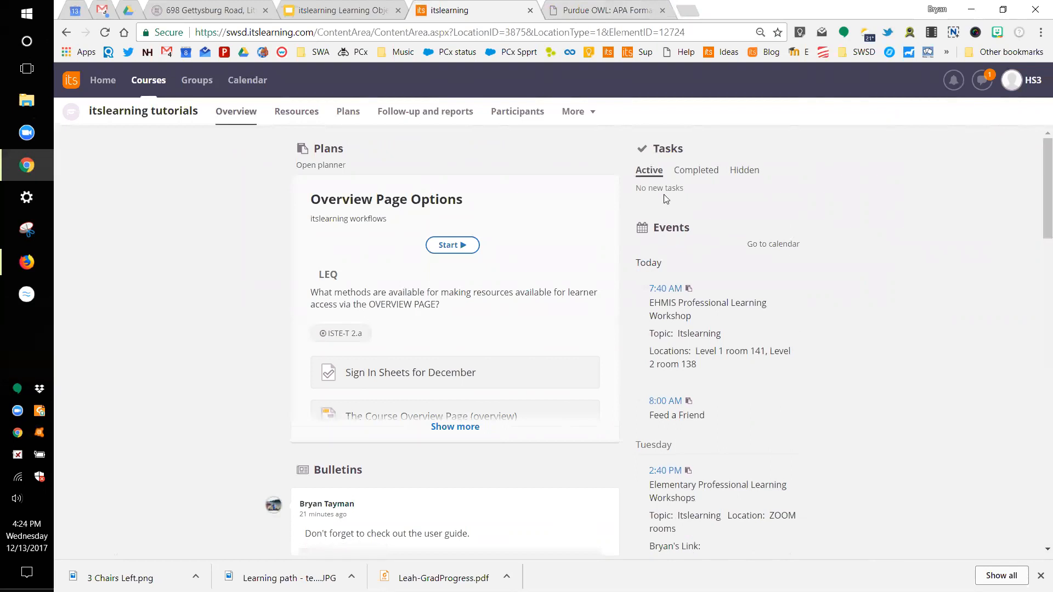
click(740, 171)
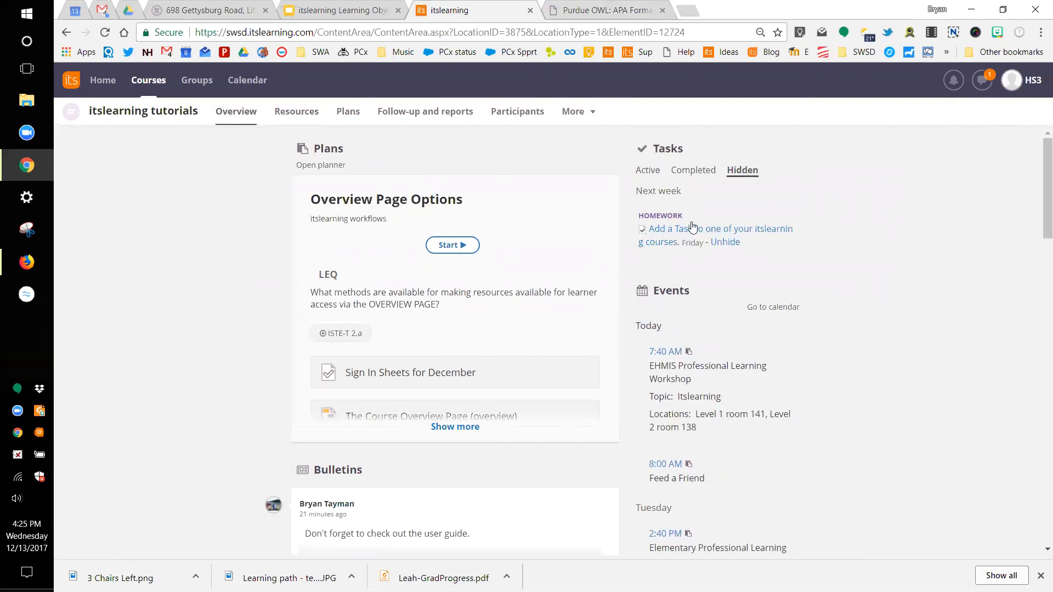
mouse_move(689, 247)
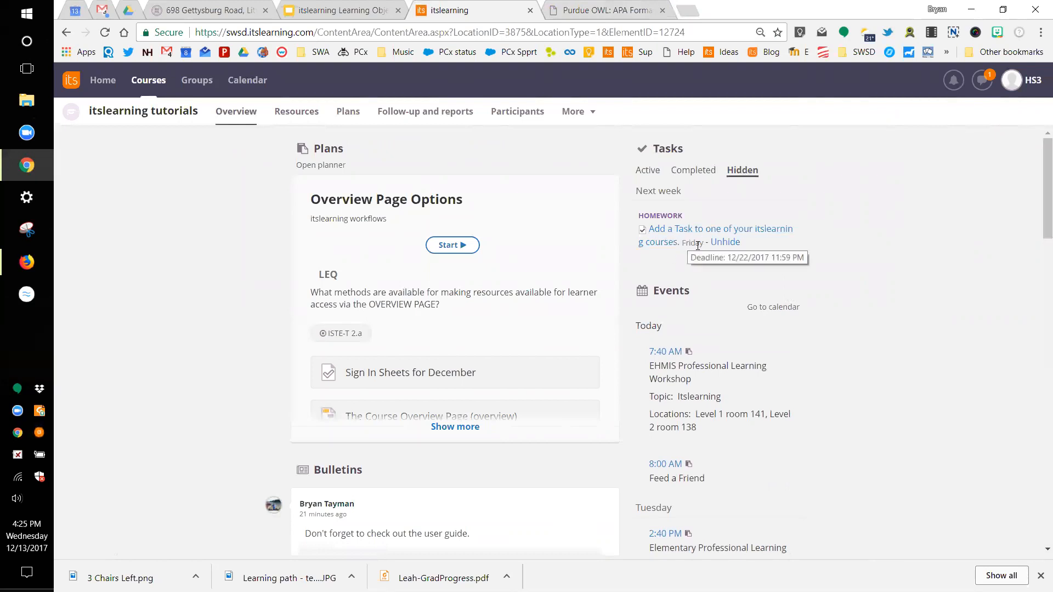
click(732, 242)
Step: Mark the homework Add a Task as completed, then sign out of the student account
click(649, 170)
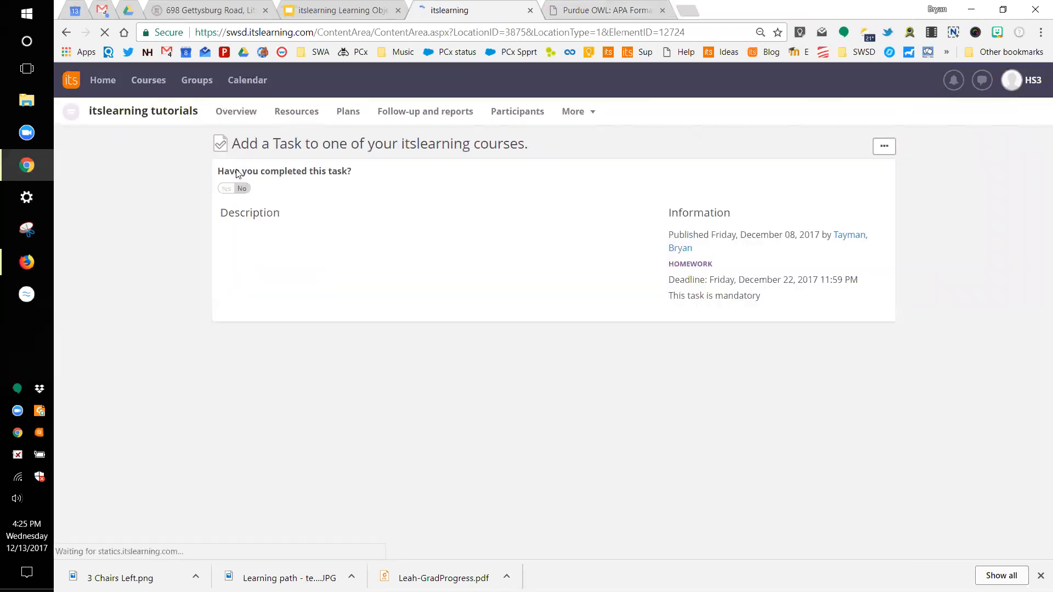
click(226, 189)
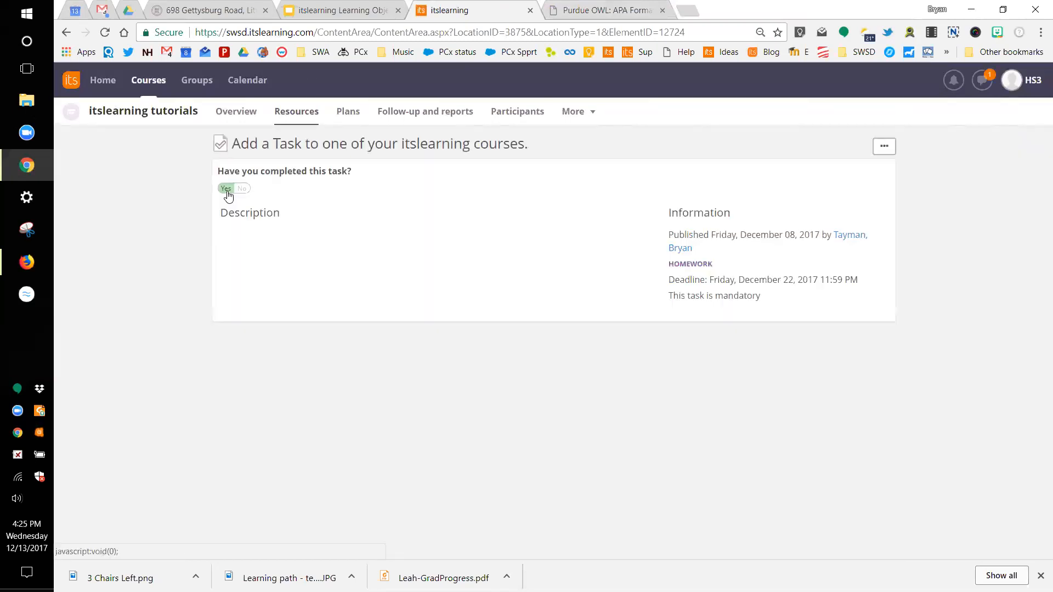
click(237, 120)
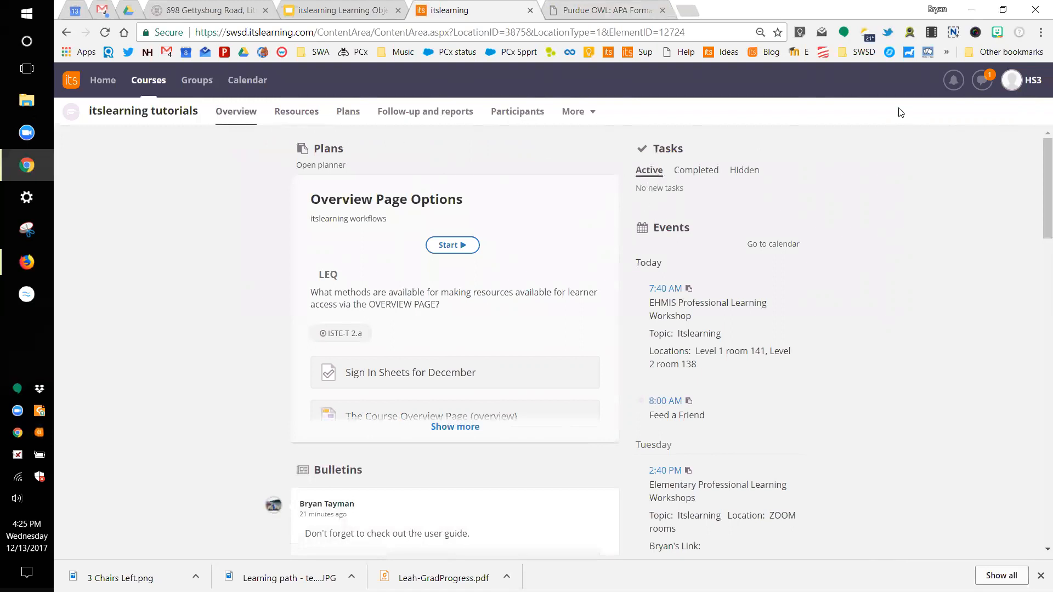
click(1014, 83)
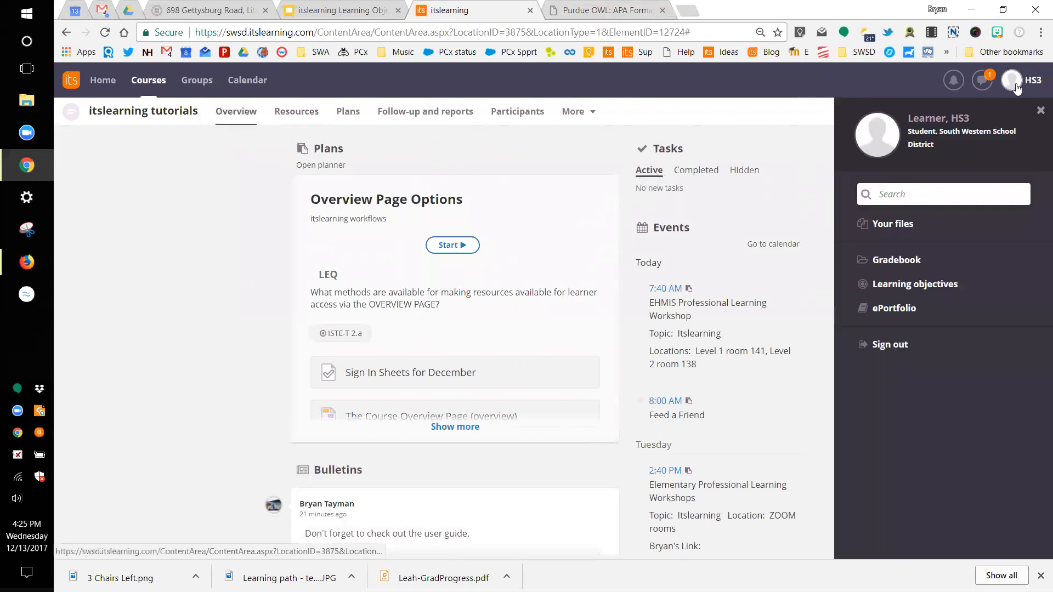
click(892, 344)
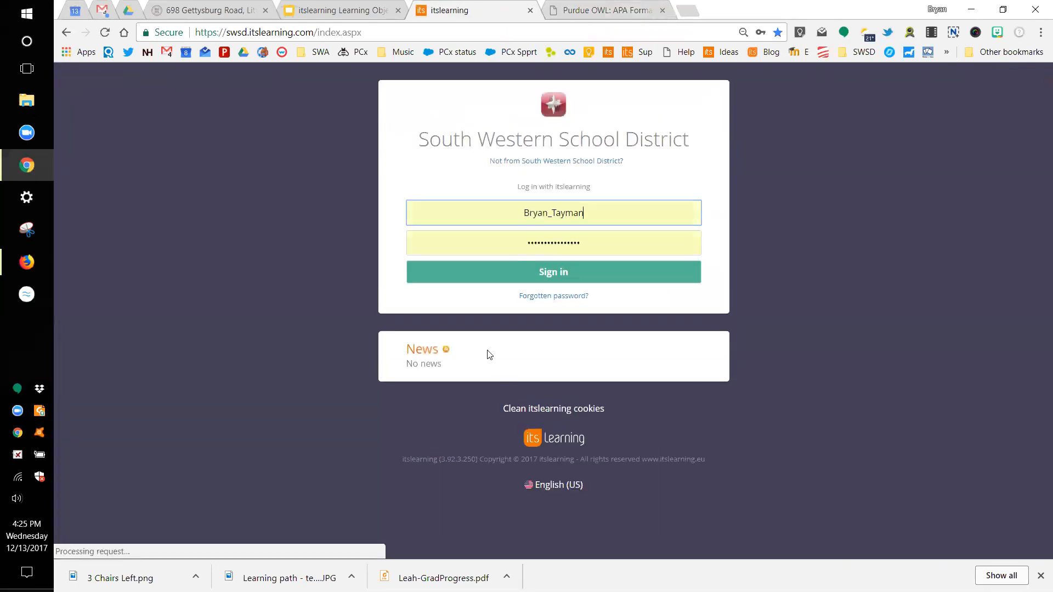
Step: Sign in as teacher and open the Post a Bulletin task in the itslearning tutorials course
click(555, 279)
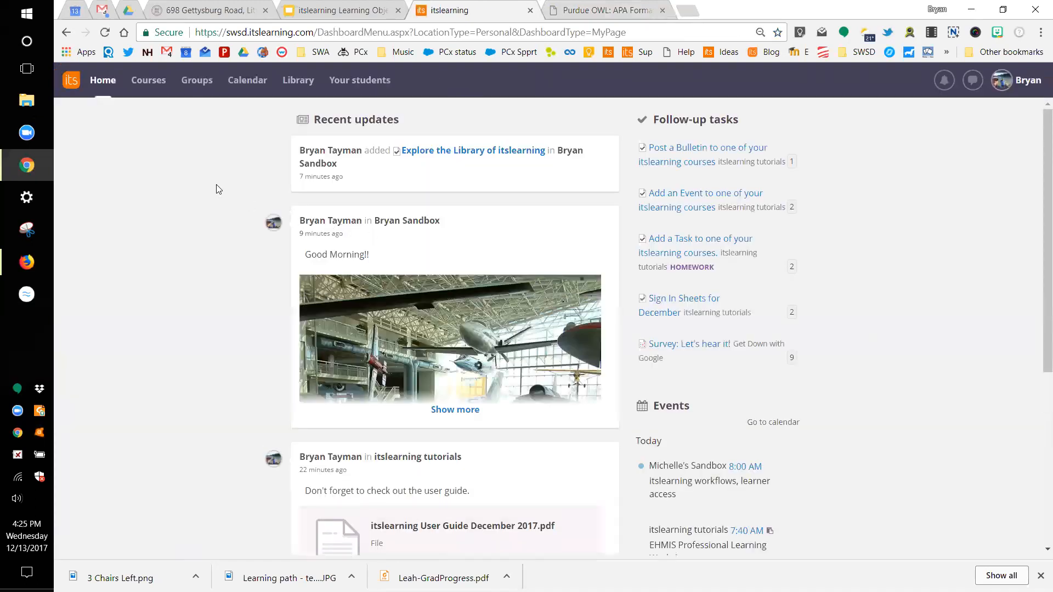
click(147, 83)
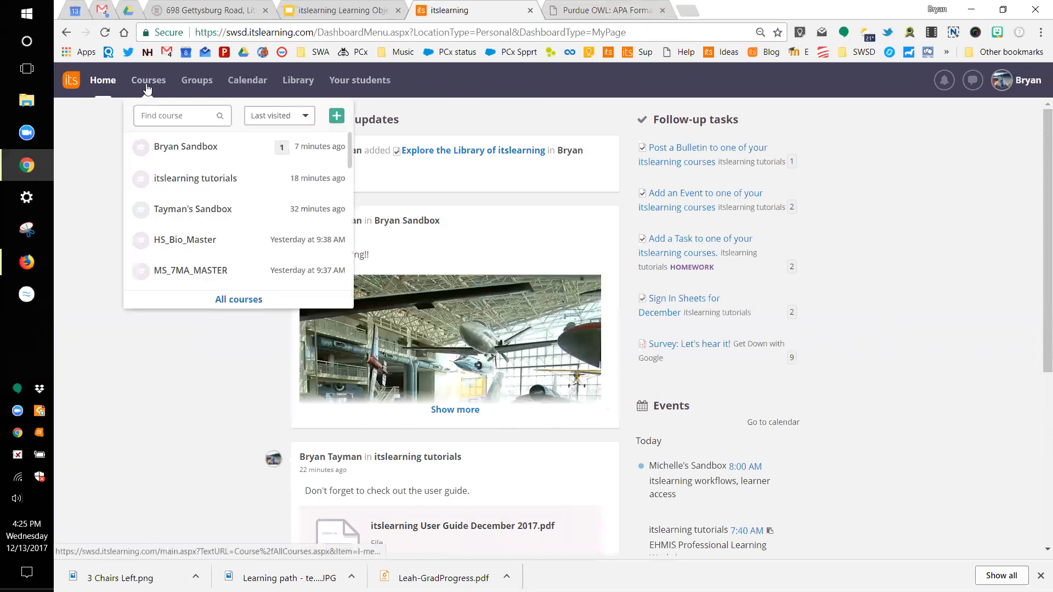
click(186, 176)
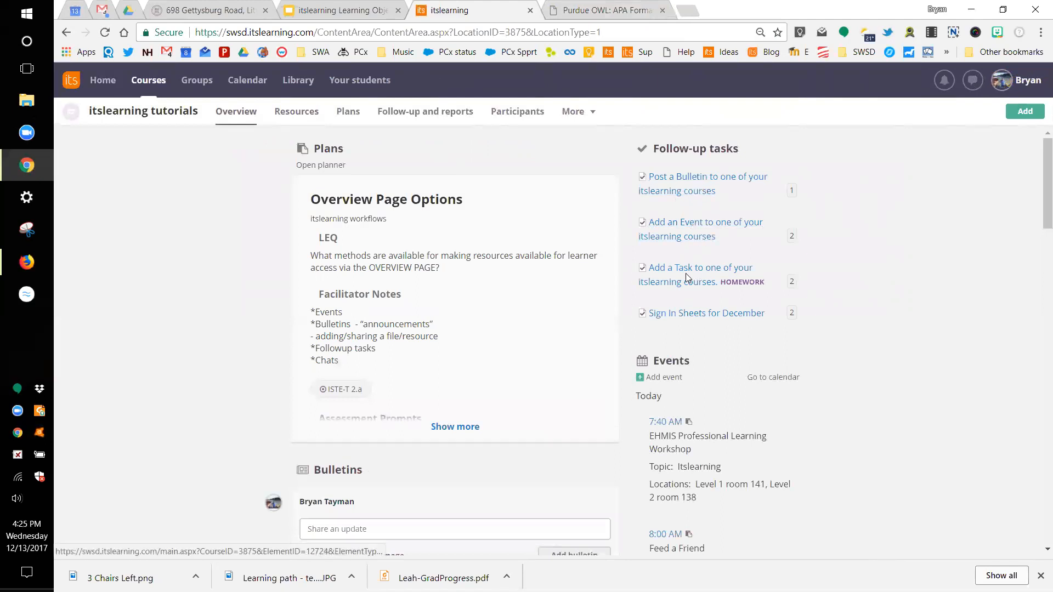
click(700, 180)
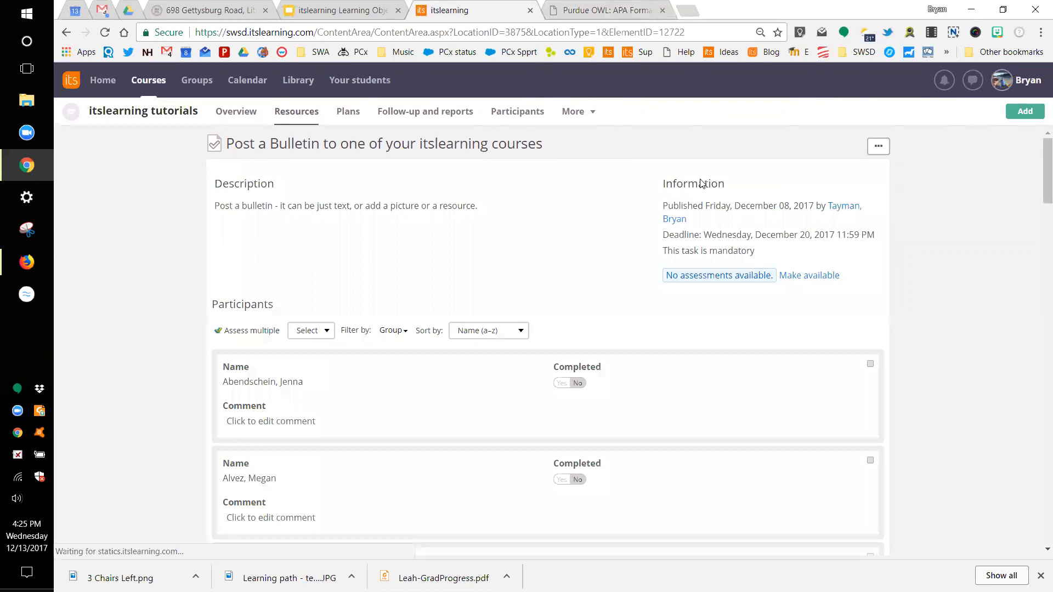
Step: Filter participants to Sample Student Group and switch the finished learner's Completed status to No
scroll(418, 317, down, 1)
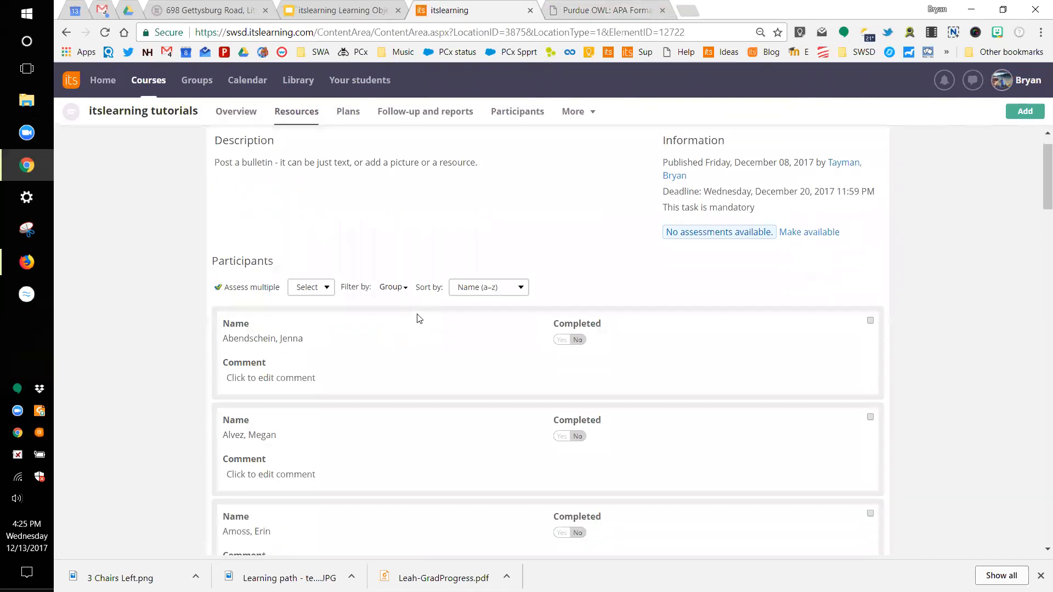
click(402, 279)
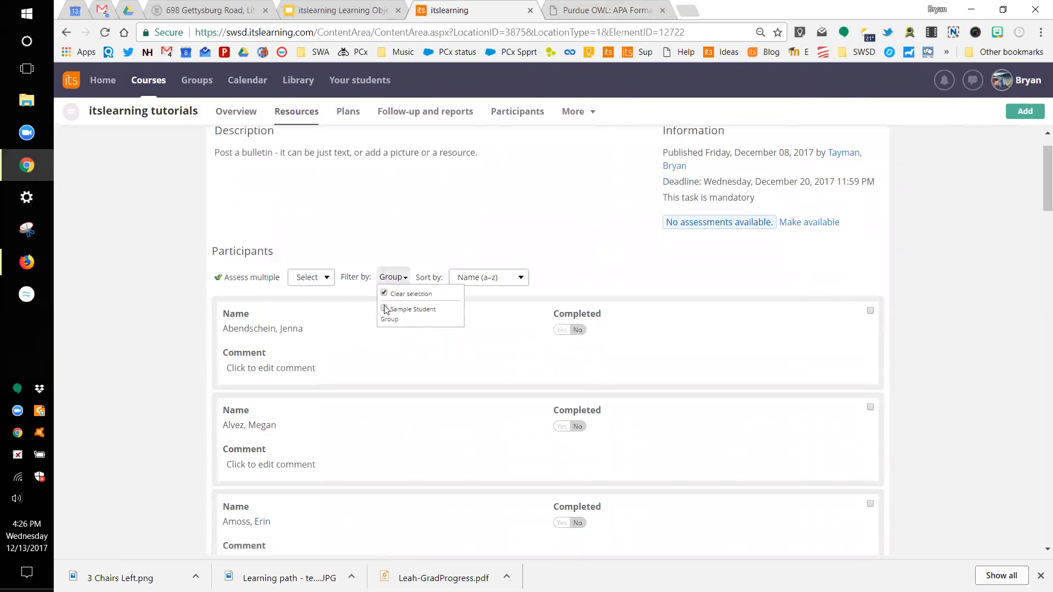
click(541, 287)
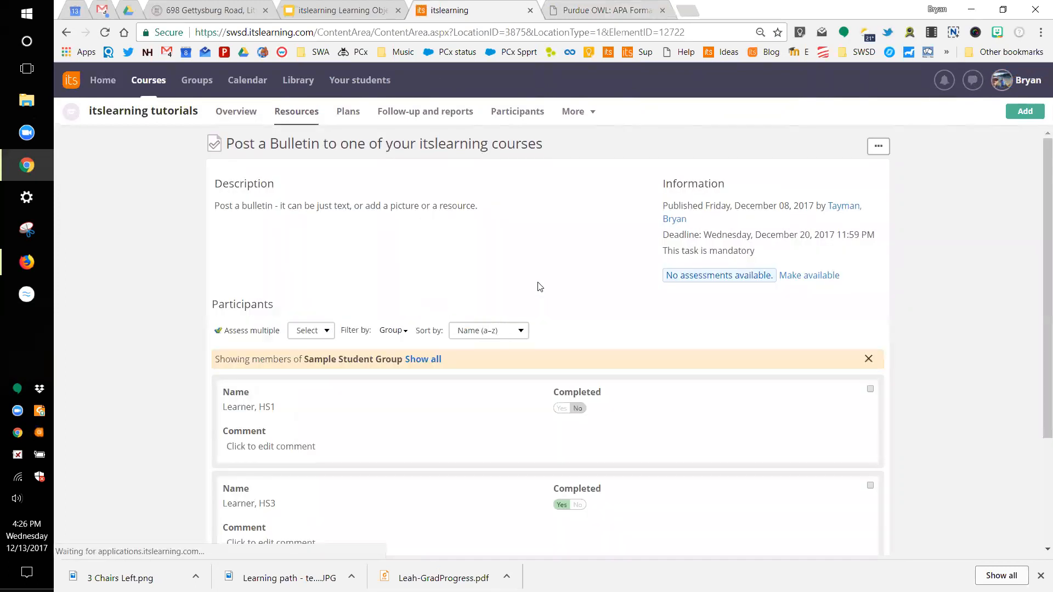
scroll(530, 307, down, 3)
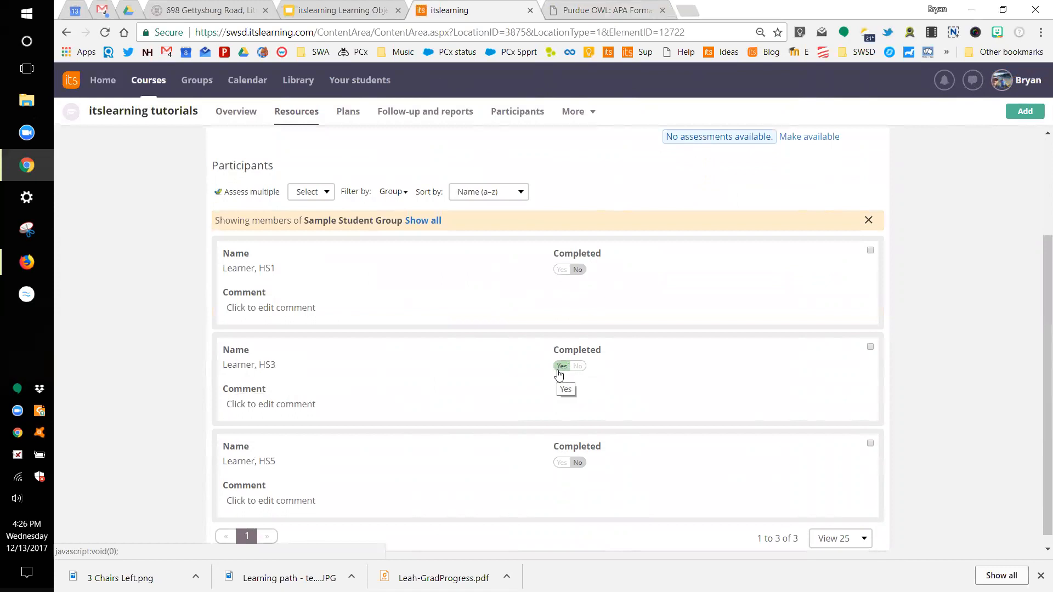
click(579, 368)
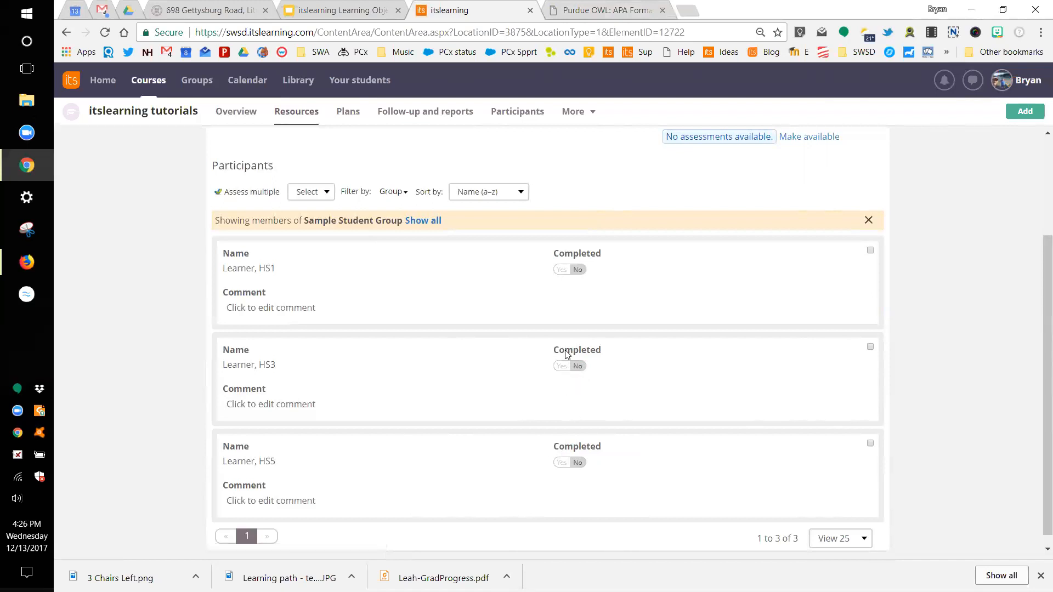
scroll(783, 284, down, 1)
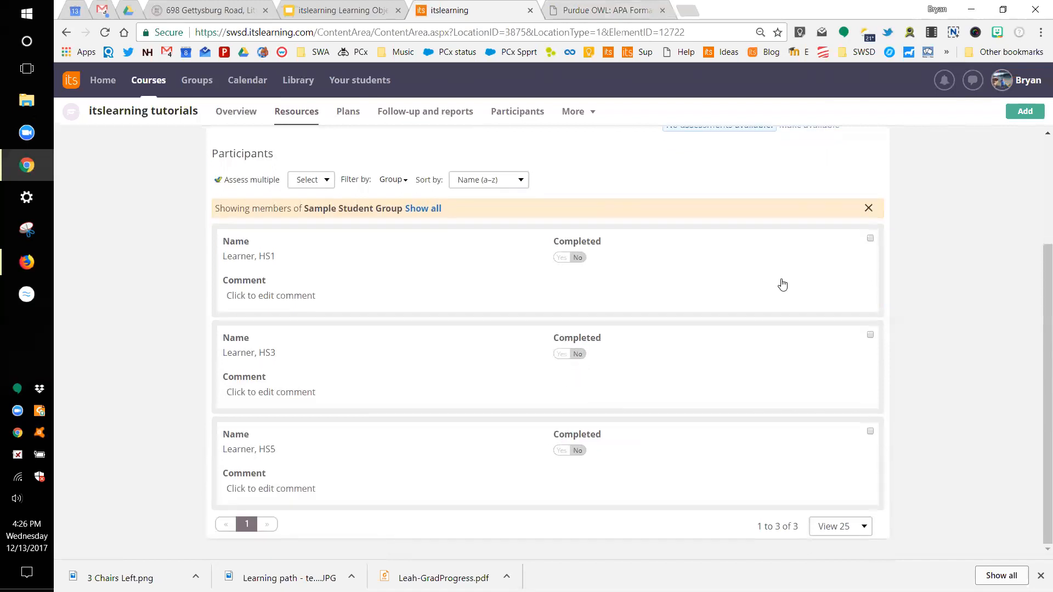
click(1005, 88)
Step: Sign out of the teacher account and sign in with the student's username and password
click(902, 357)
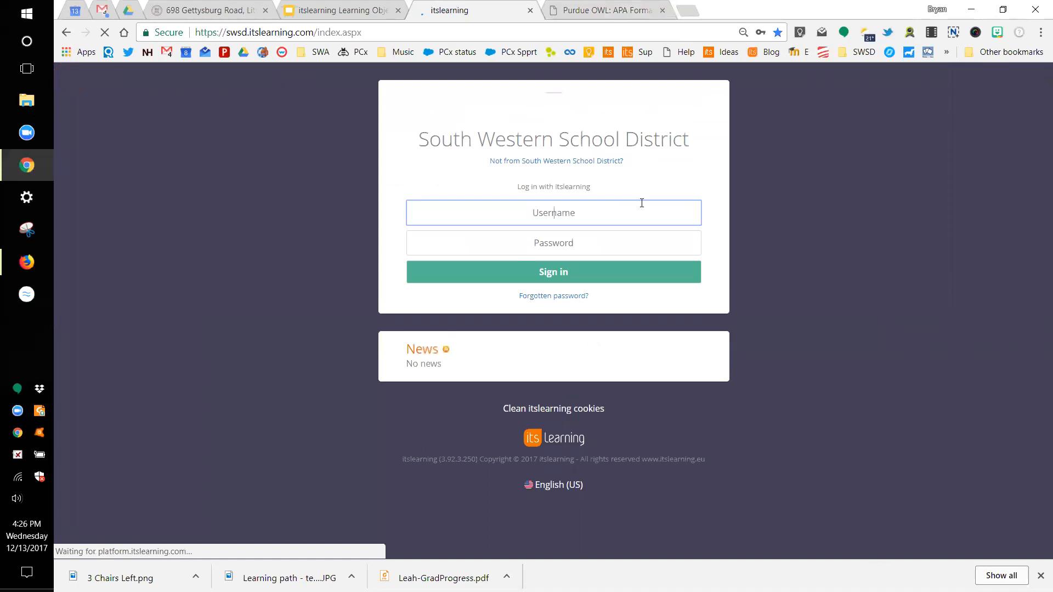
drag(576, 210, 517, 207)
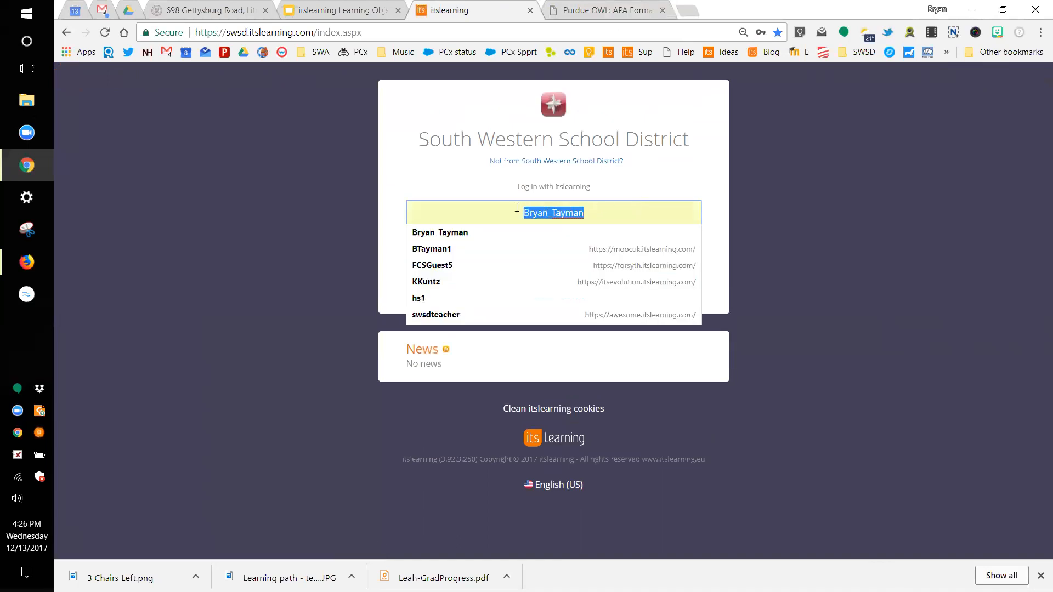
text(HS3)
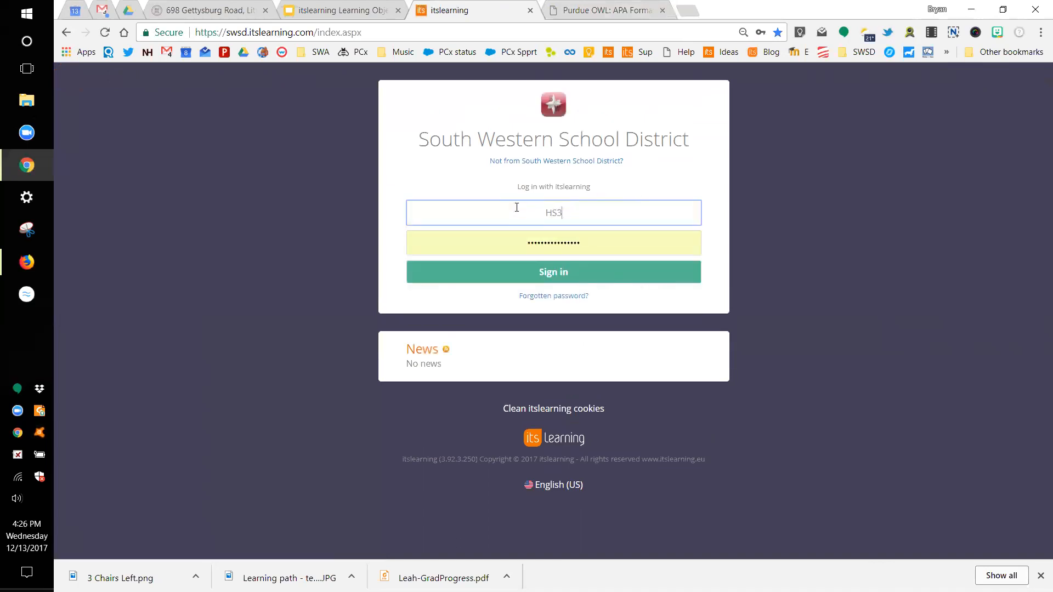
key(Tab)
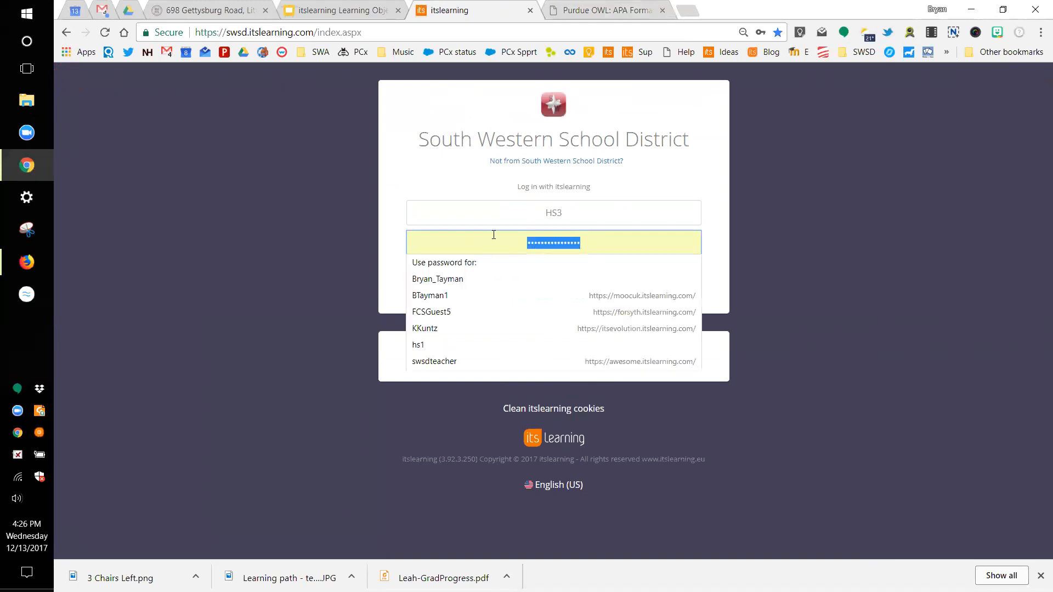
text(h••••)
click(539, 269)
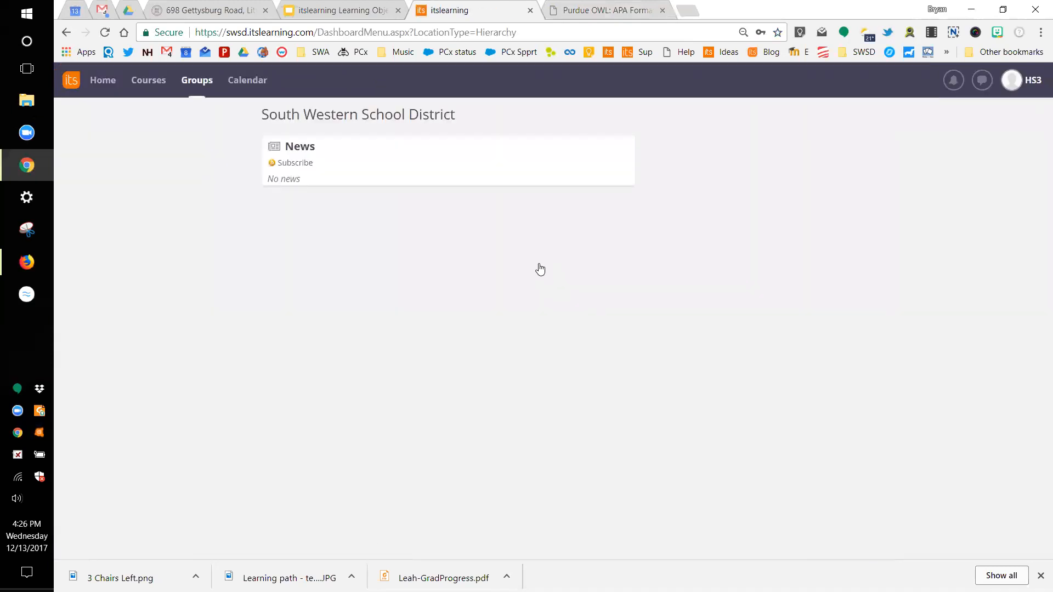
click(140, 89)
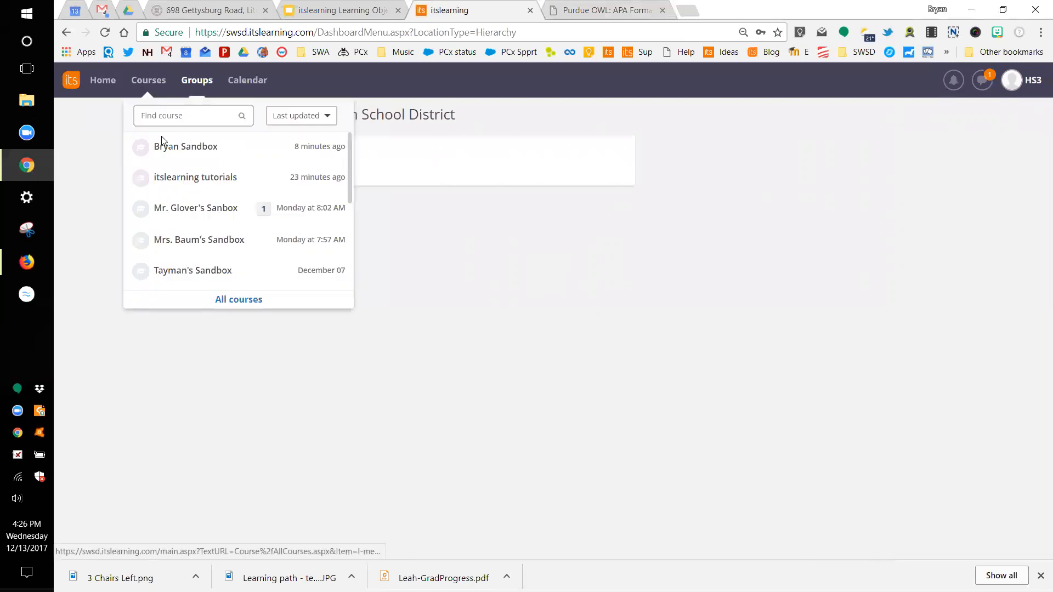
Step: Open the itslearning tutorials course and check that Post a Bulletin is listed as an active task due Wednesday
click(176, 181)
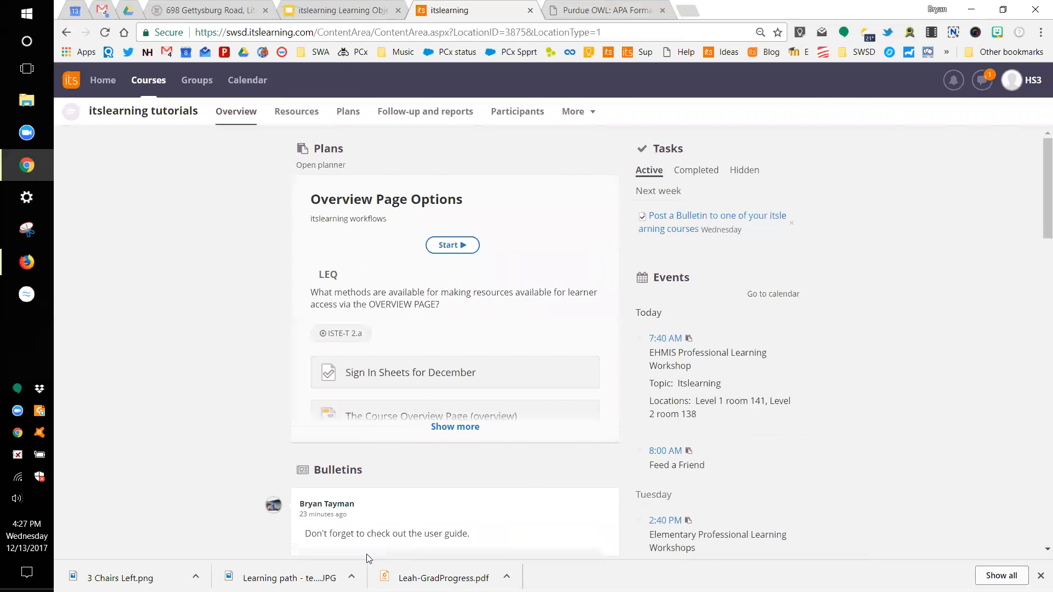
scroll(459, 467, down, 1)
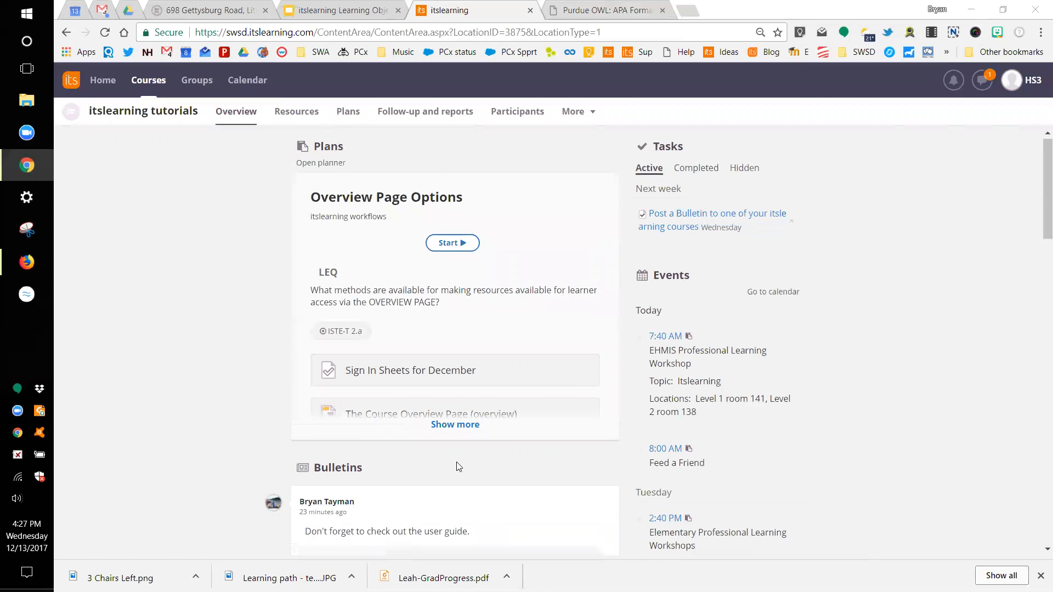
scroll(459, 467, down, 6)
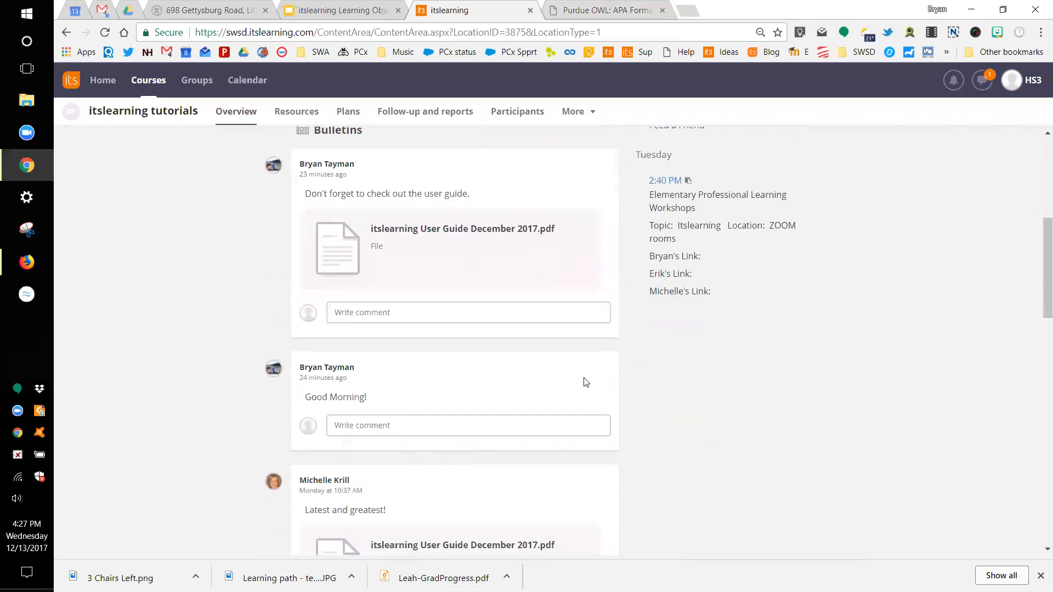
scroll(409, 372, up, 6)
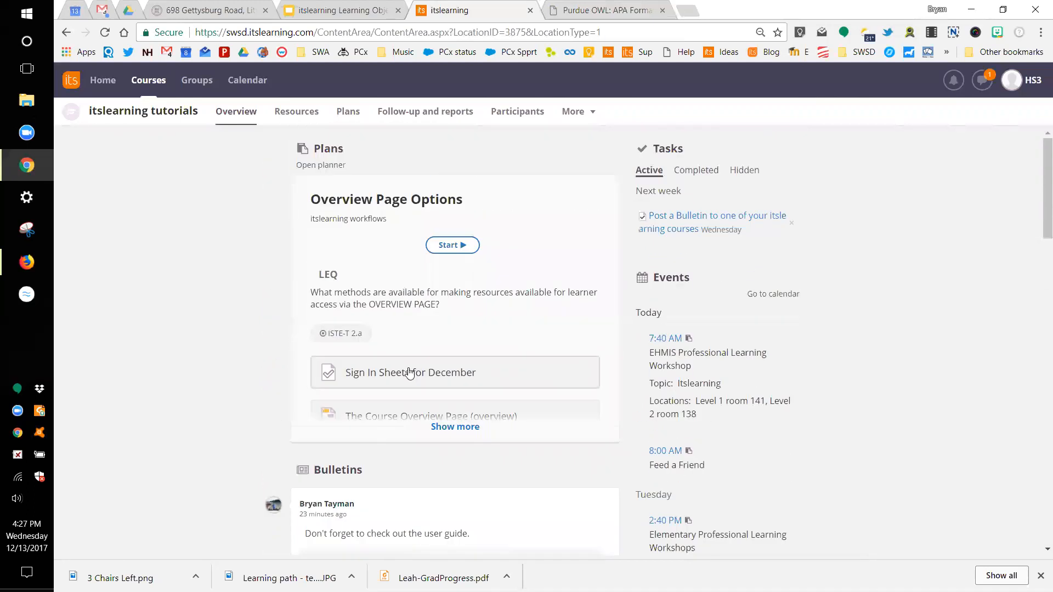